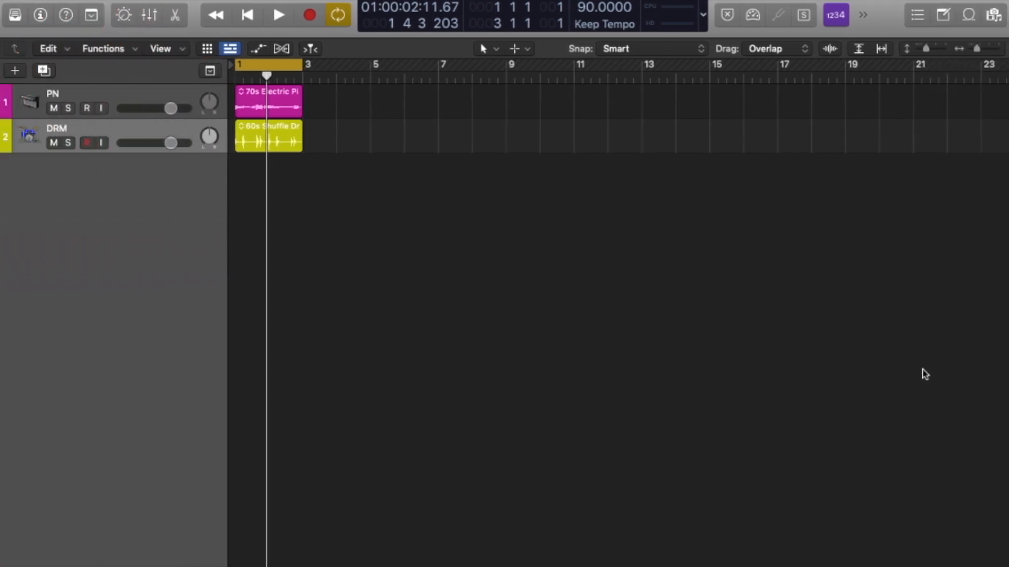
# Show the inspector, open the Chorus plug-in on the PN track, and play the track soloed with the system volume raised
pyautogui.press('i')
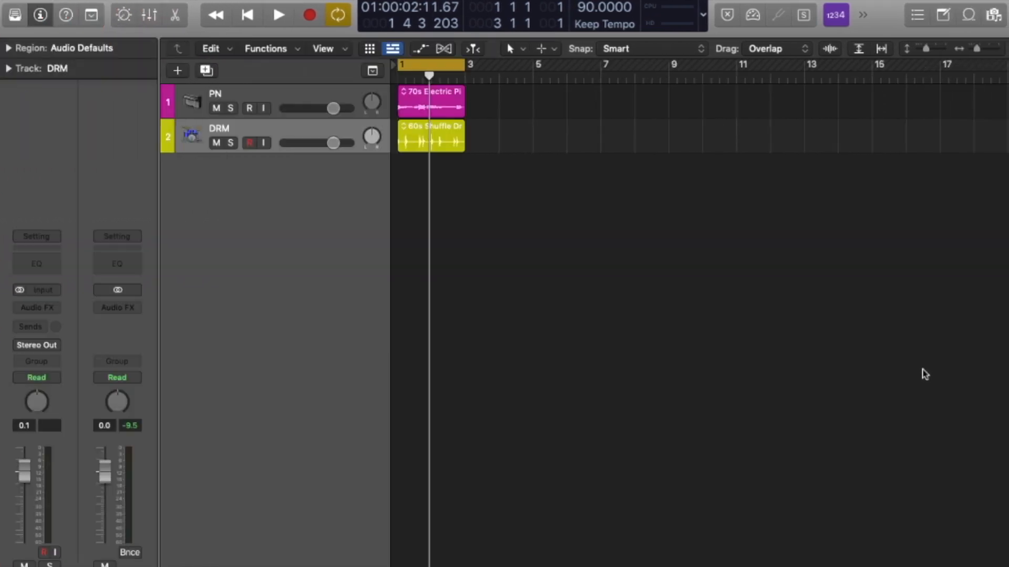
pyautogui.click(308, 101)
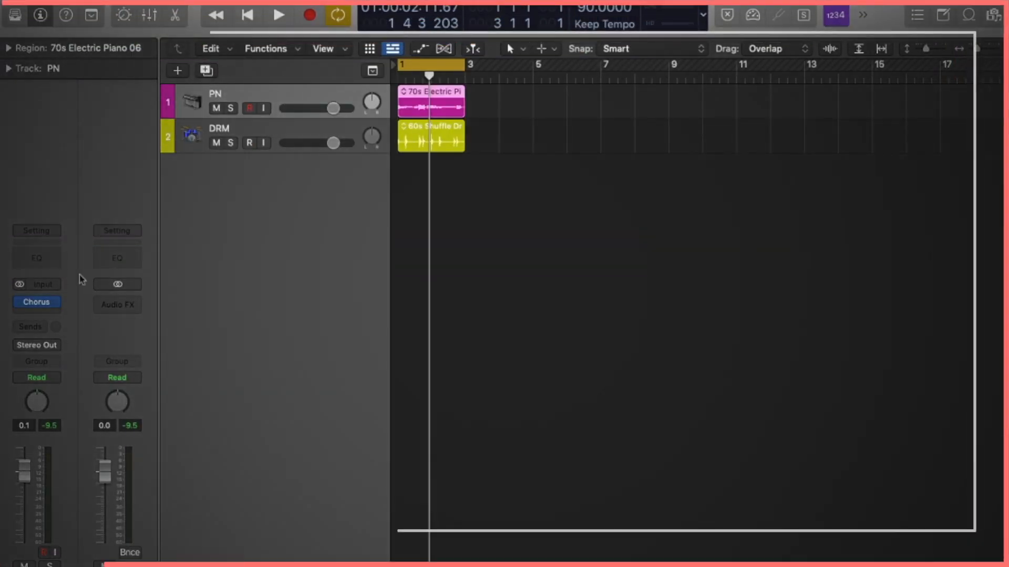
pyautogui.click(36, 302)
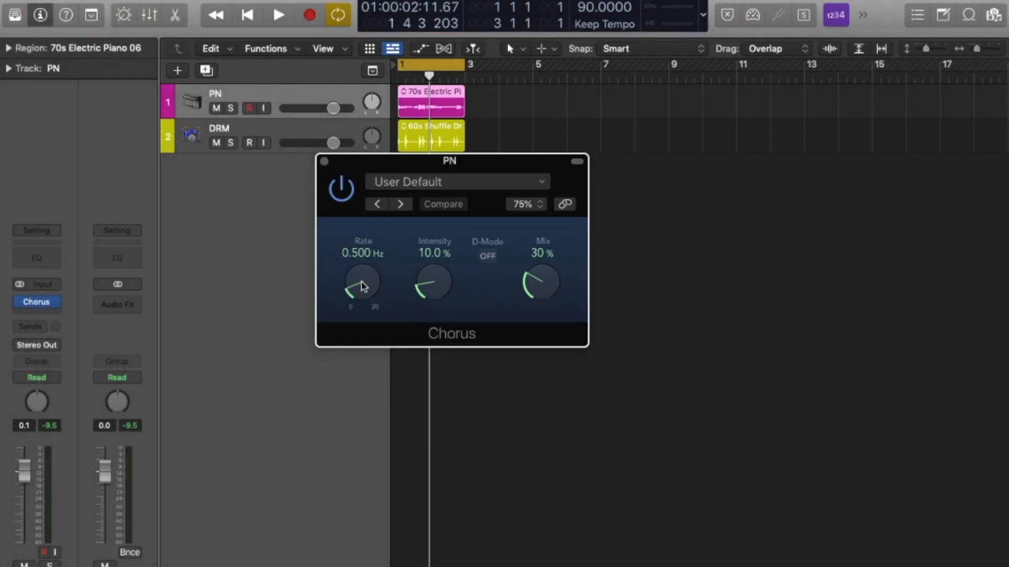
pyautogui.press('s')
pyautogui.press('space')
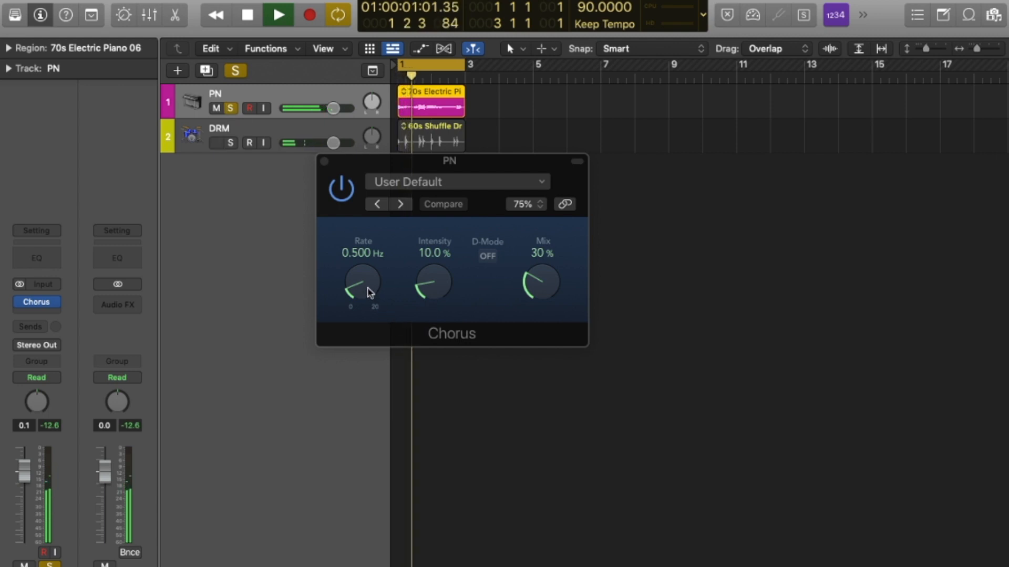
pyautogui.press('XF86AudioRaiseVolume')
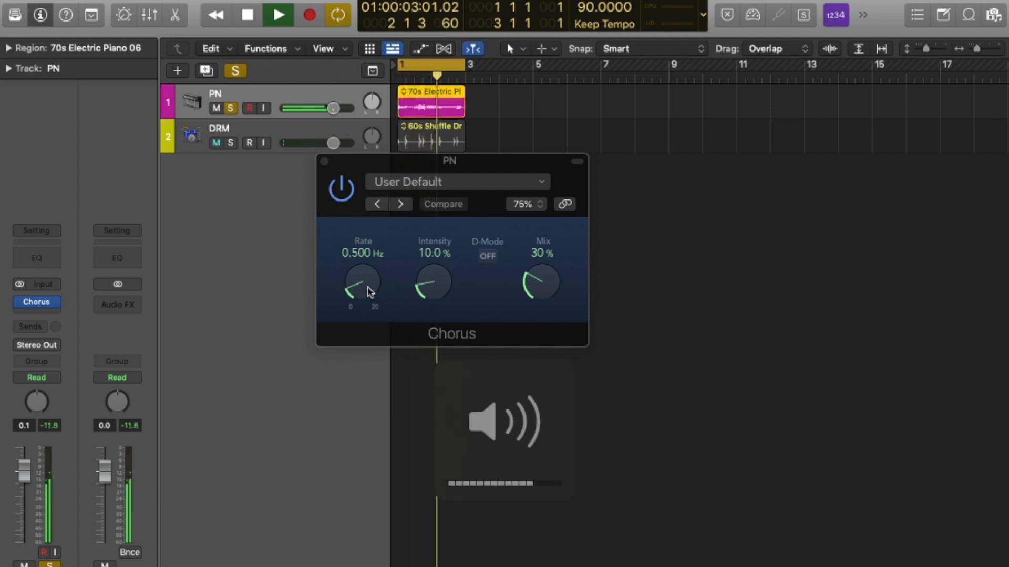
# Adjust the Chorus rate and mix while the soloed electric piano loop plays, finishing with playback stopped
pyautogui.moveTo(371, 292); pyautogui.dragTo(362, 117)
pyautogui.moveTo(541, 284); pyautogui.dragTo(536, 254)
pyautogui.moveTo(390, 268); pyautogui.dragTo(379, 363)
pyautogui.press('space')
# Replace the Chorus on the PN track with the Ensemble plug-in, play the loop, and reposition the plug-in window to show all its controls
pyautogui.moveTo(36, 302)
pyautogui.click(56, 304)
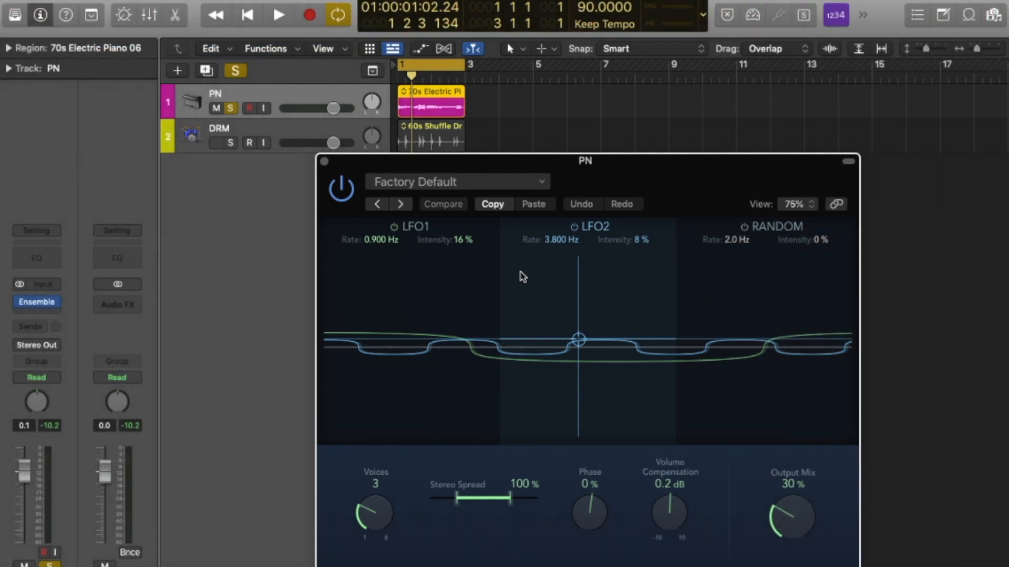
pyautogui.press('space')
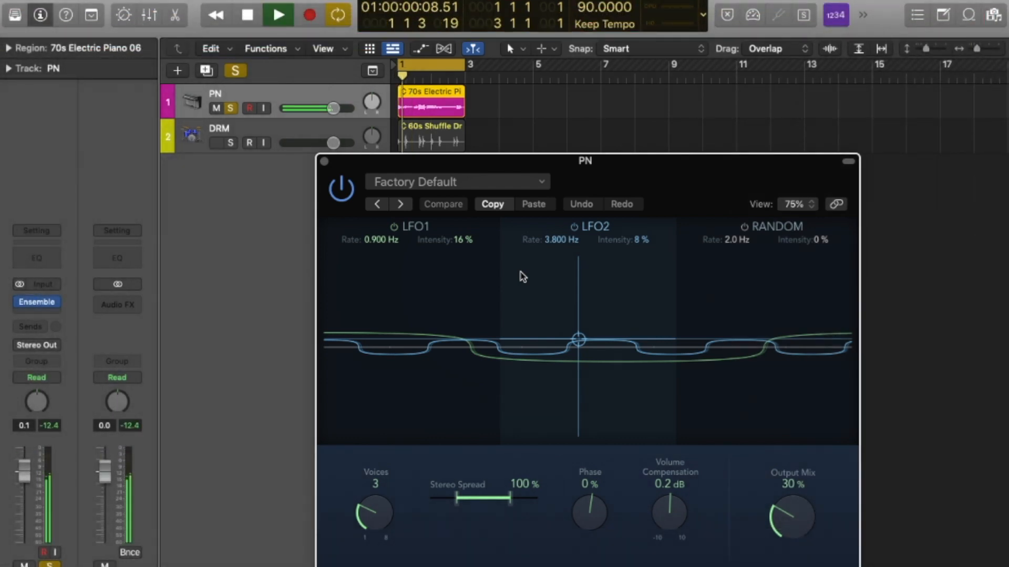
pyautogui.moveTo(538, 160); pyautogui.dragTo(526, 17)
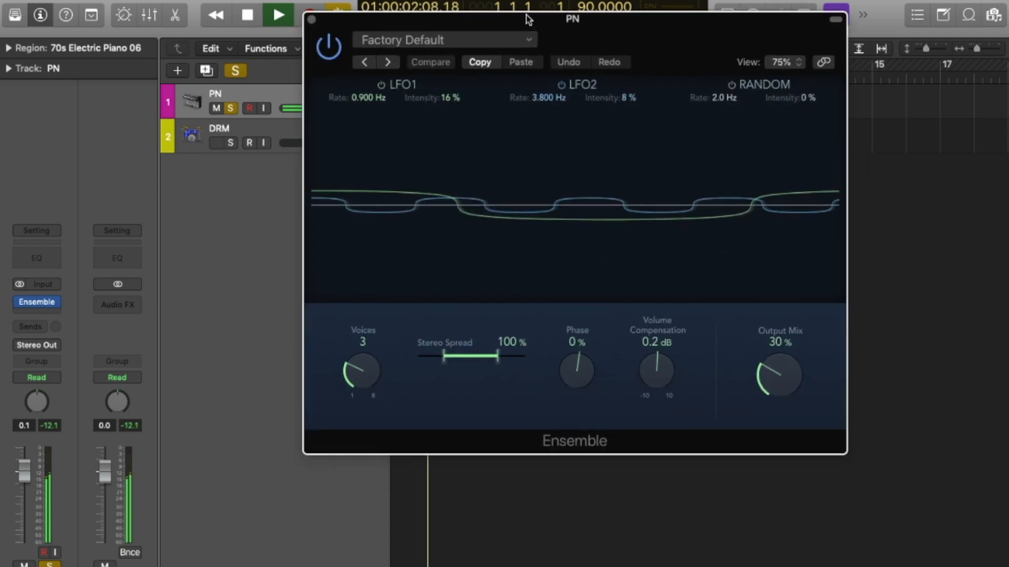
# Set the Ensemble to 8 voices, with an output mix of 94% and an LFO2 intensity of 65%
pyautogui.moveTo(361, 374); pyautogui.dragTo(360, 273)
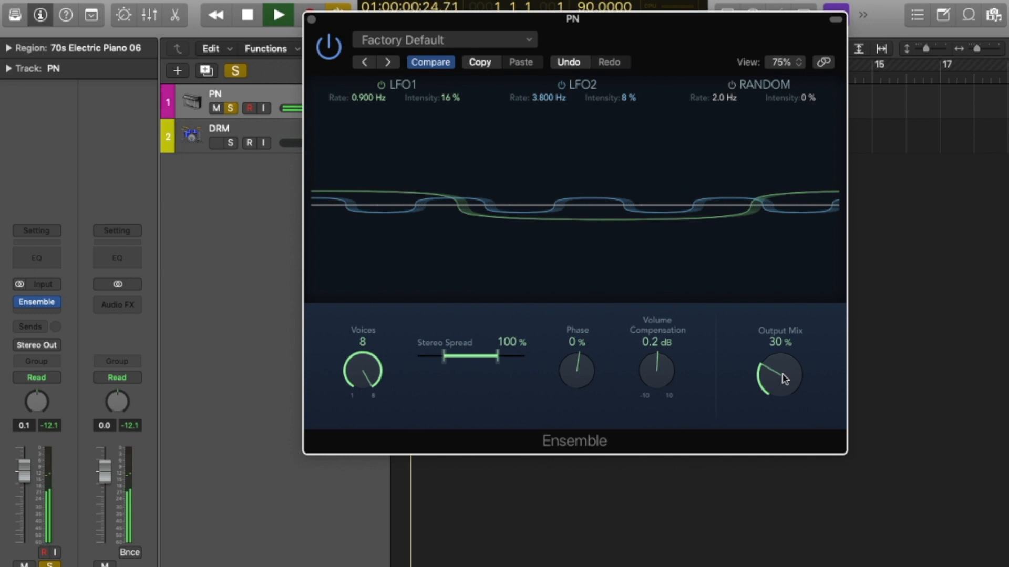
pyautogui.moveTo(756, 388); pyautogui.dragTo(756, 246)
pyautogui.moveTo(614, 205); pyautogui.dragTo(710, 160)
pyautogui.moveTo(708, 165)
pyautogui.mouseDown()
pyautogui.moveTo(707, 119)
pyautogui.moveTo(707, 148)
pyautogui.mouseUp()
# Set the Ensemble's stereo spread to 200% and its phase to -20%, finishing with playback stopped
pyautogui.moveTo(569, 382); pyautogui.dragTo(564, 346)
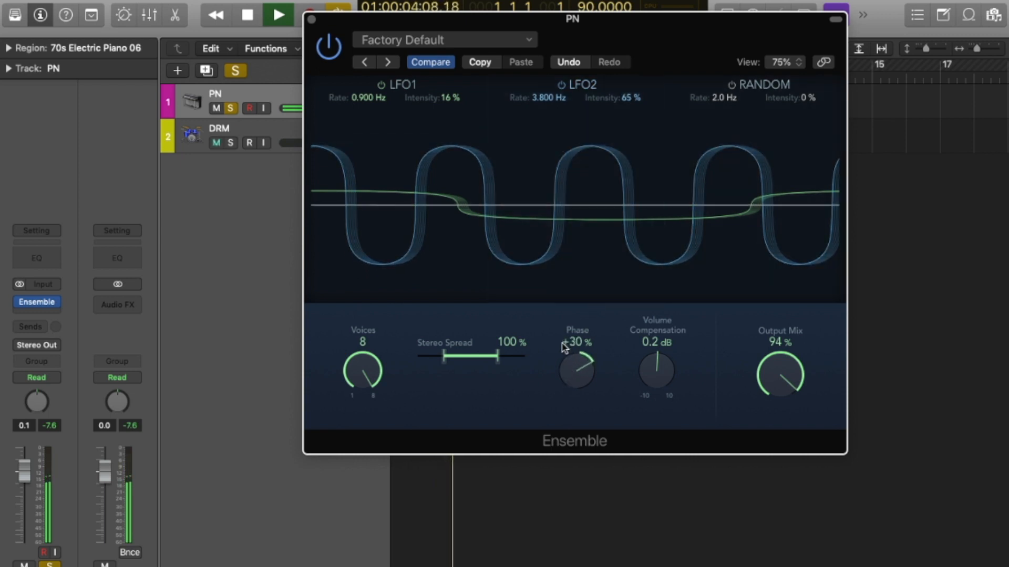
pyautogui.moveTo(500, 361); pyautogui.dragTo(537, 355)
pyautogui.keyDown('alt'); pyautogui.click(578, 391); pyautogui.keyUp('alt')
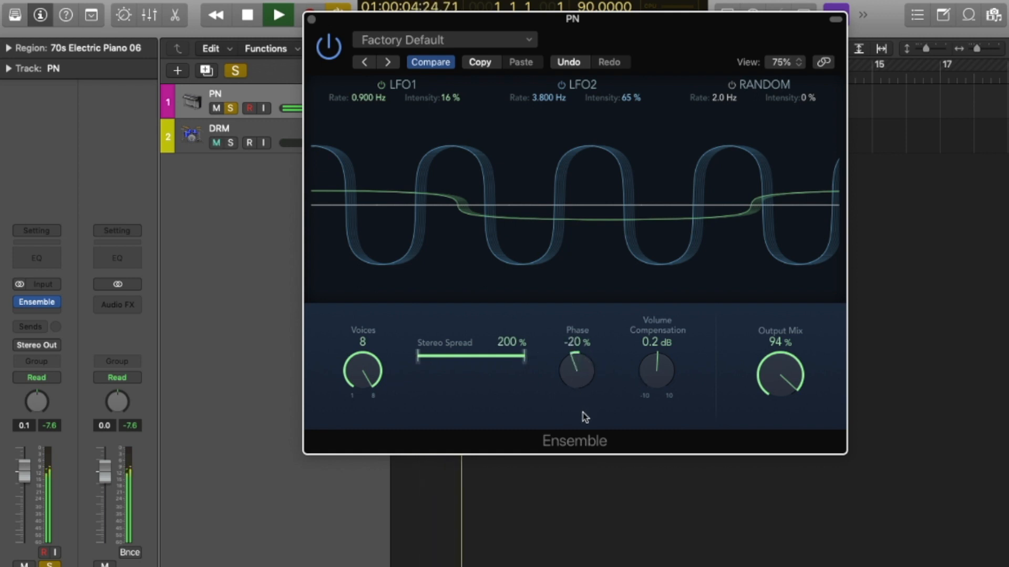
pyautogui.press('space')
# Replace the Ensemble on the PN track with the Flanger plug-in, move its window clear of the transport display, and play the loop
pyautogui.click(56, 304)
pyautogui.click(210, 525)
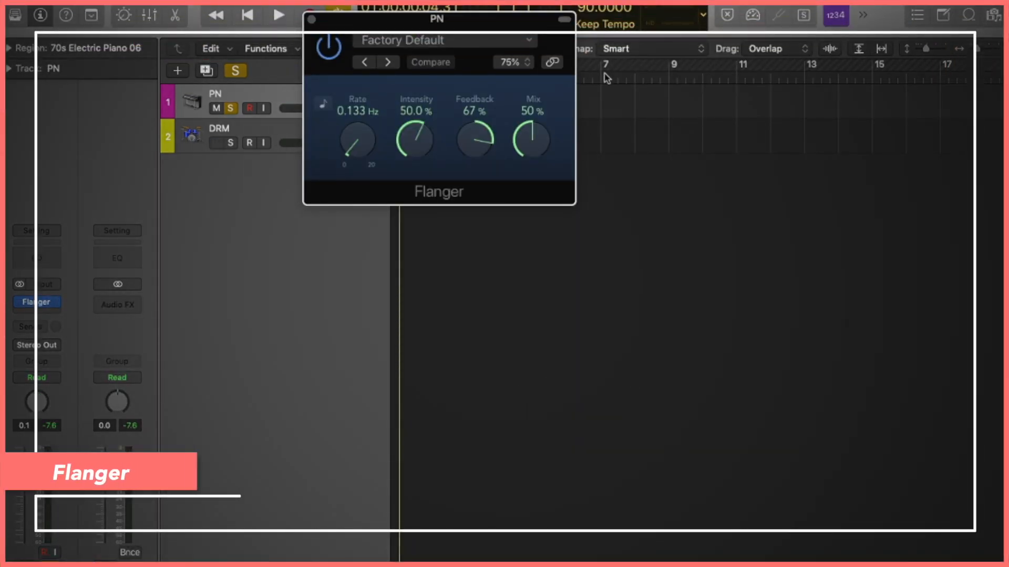
pyautogui.moveTo(500, 24); pyautogui.dragTo(607, 67)
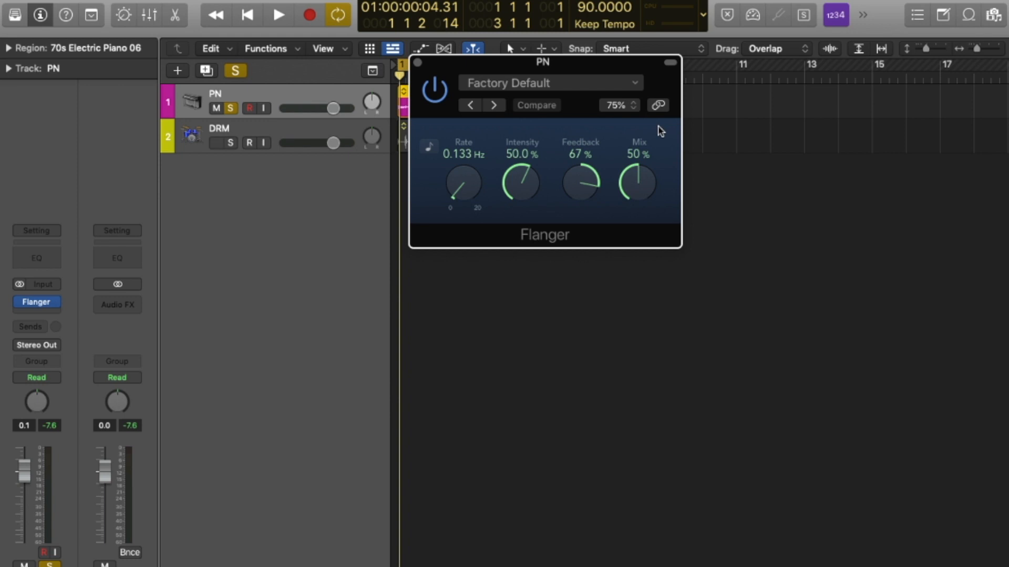
pyautogui.press('space')
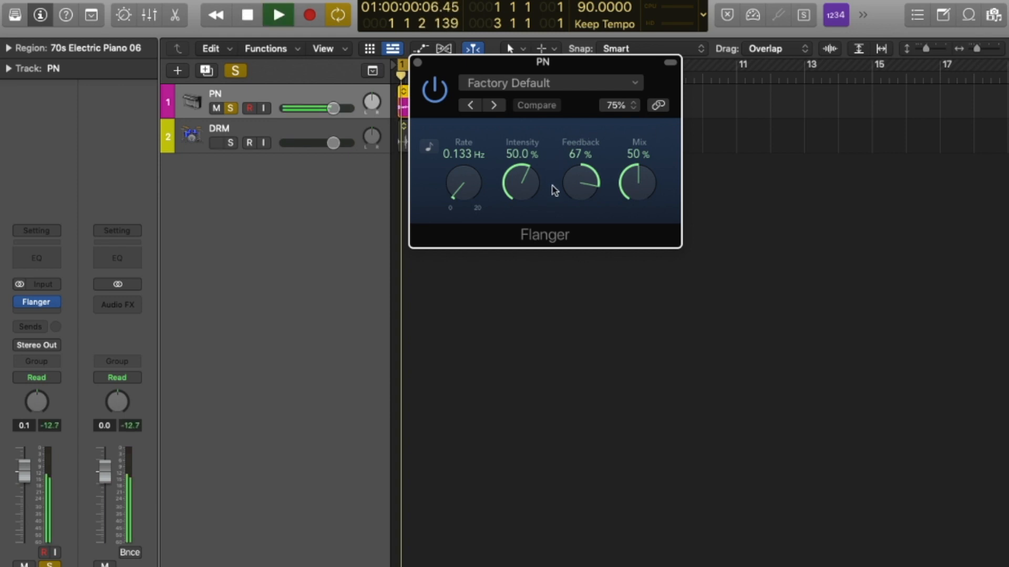
# Set the Flanger's rate to 0.700 Hz while the loop plays, finishing with playback stopped
pyautogui.moveTo(461, 193); pyautogui.dragTo(448, 158)
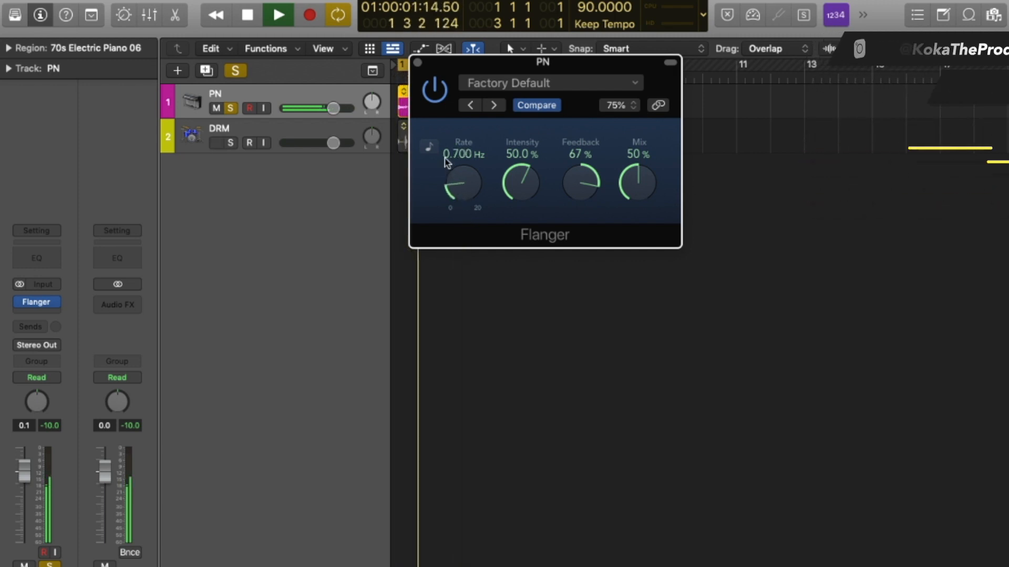
pyautogui.moveTo(57, 307)
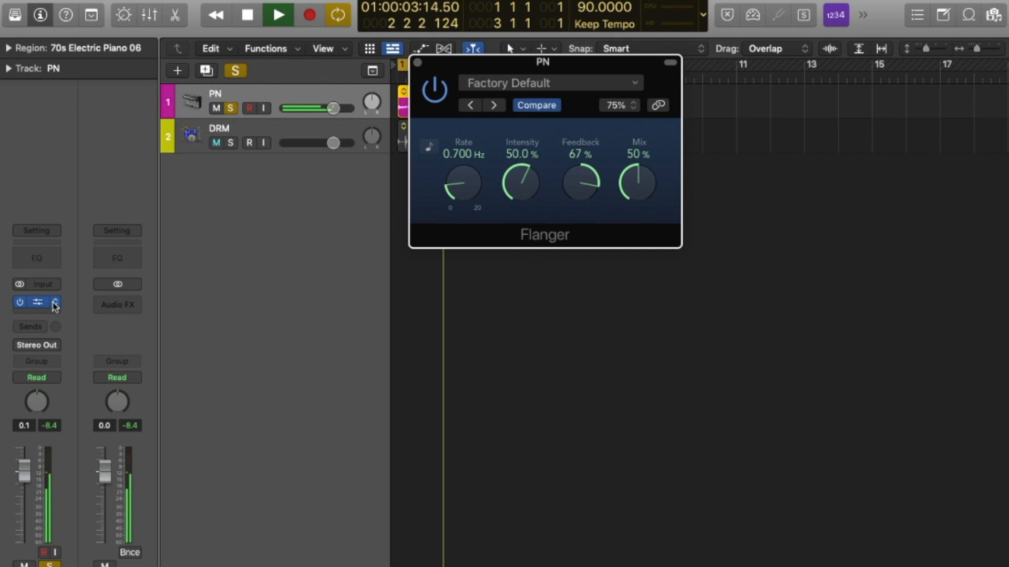
pyautogui.press('space')
# Replace the Flanger on the PN track with Microphaser and set its rate to 0.56 Hz during playback of the loop
pyautogui.click(55, 303)
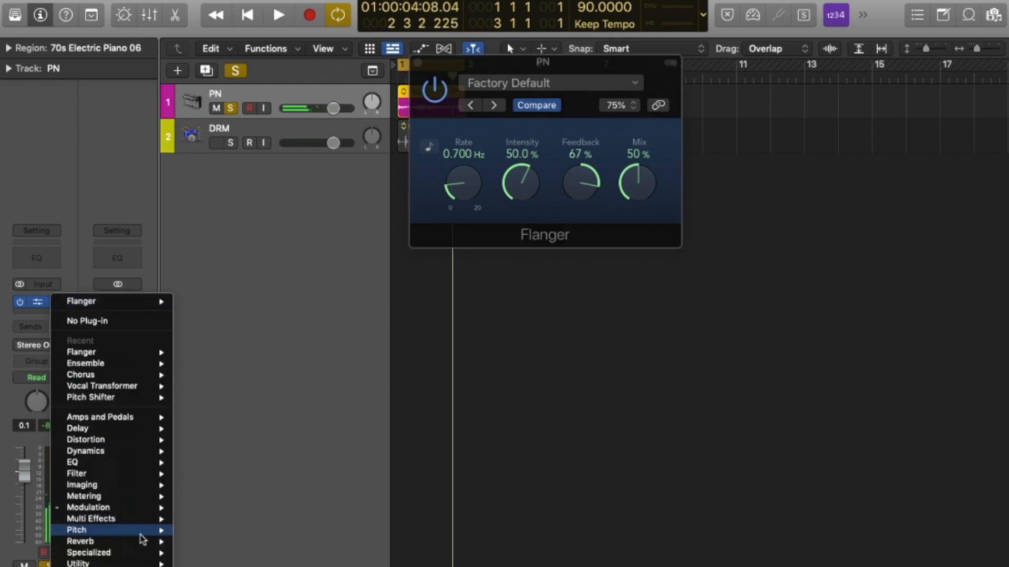
pyautogui.moveTo(155, 509)
pyautogui.click(205, 504)
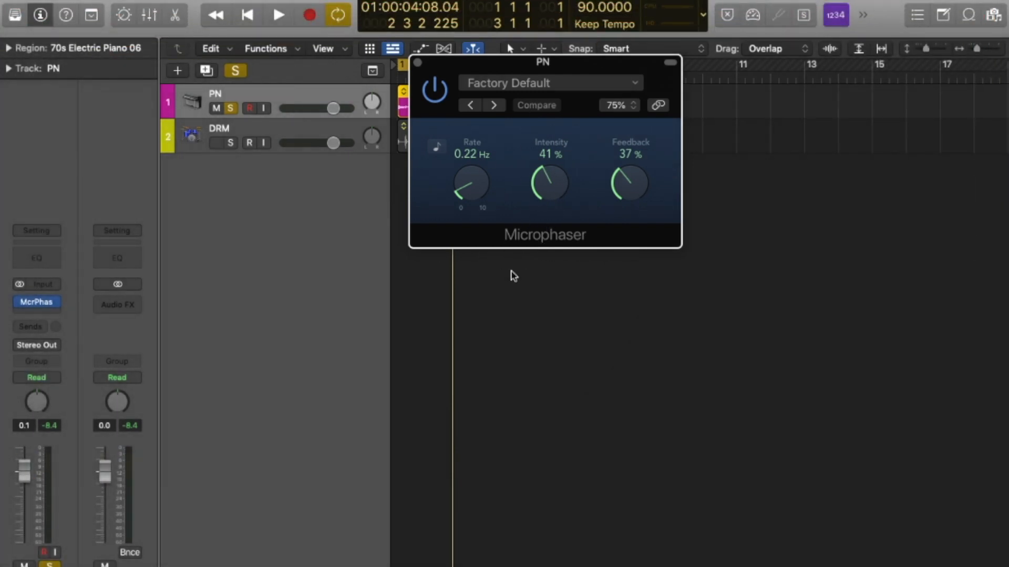
pyautogui.press('space')
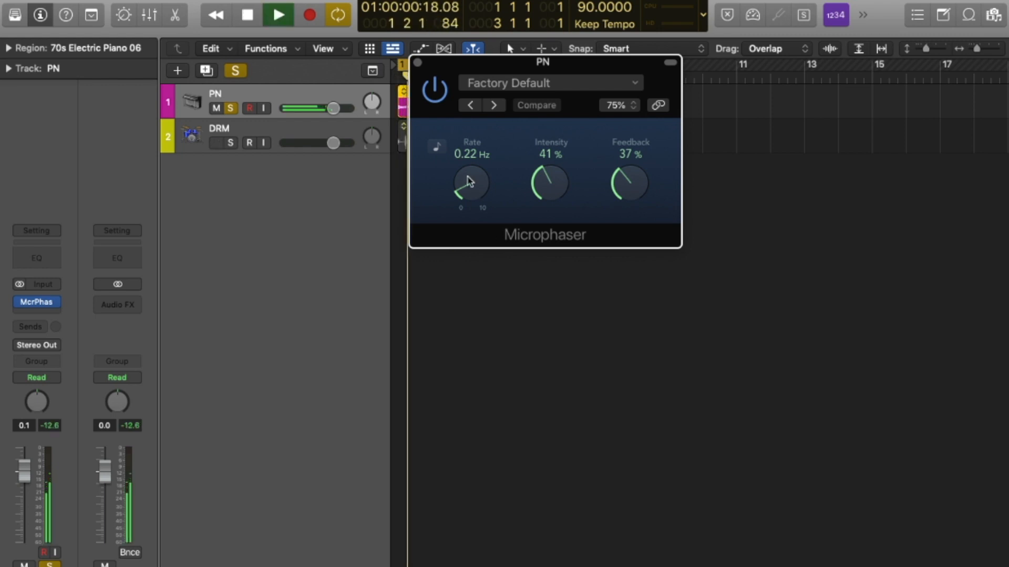
pyautogui.moveTo(471, 203); pyautogui.dragTo(471, 165)
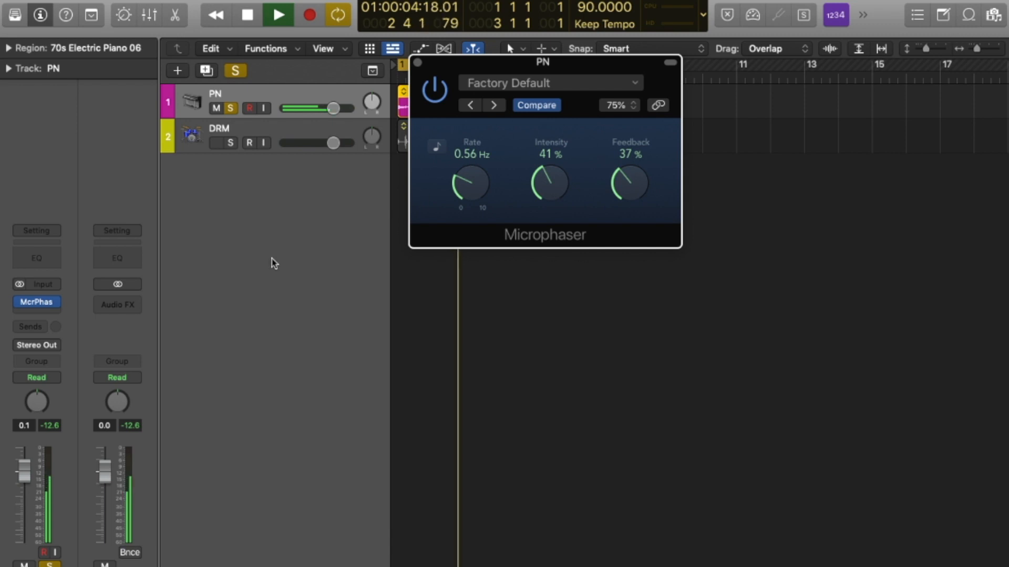
pyautogui.press('space')
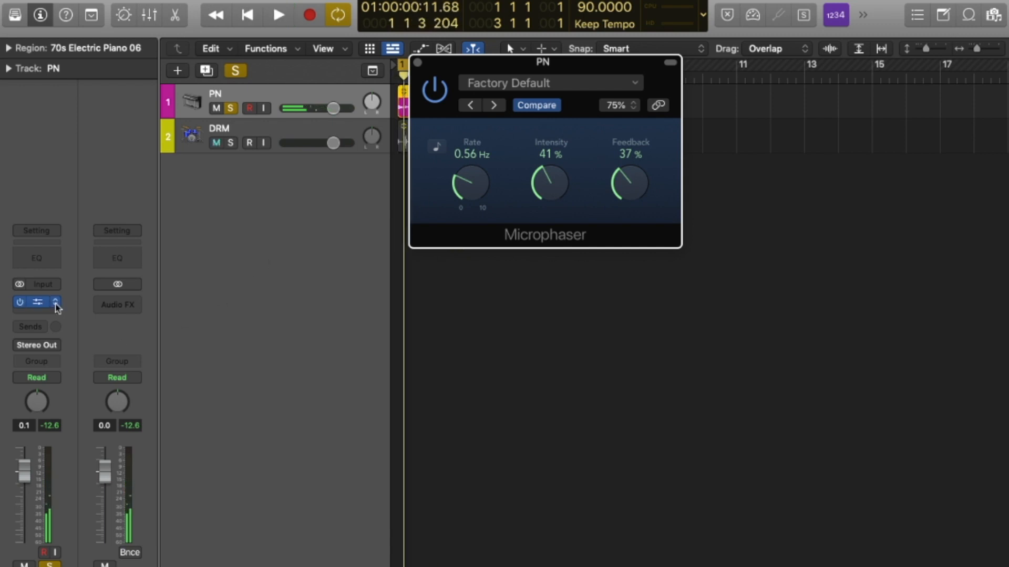
# Replace Microphaser on the PN track with the stereo Modulation Delay plug-in and play the loop
pyautogui.click(55, 303)
pyautogui.moveTo(88, 507)
pyautogui.moveTo(275, 519)
pyautogui.click(319, 519)
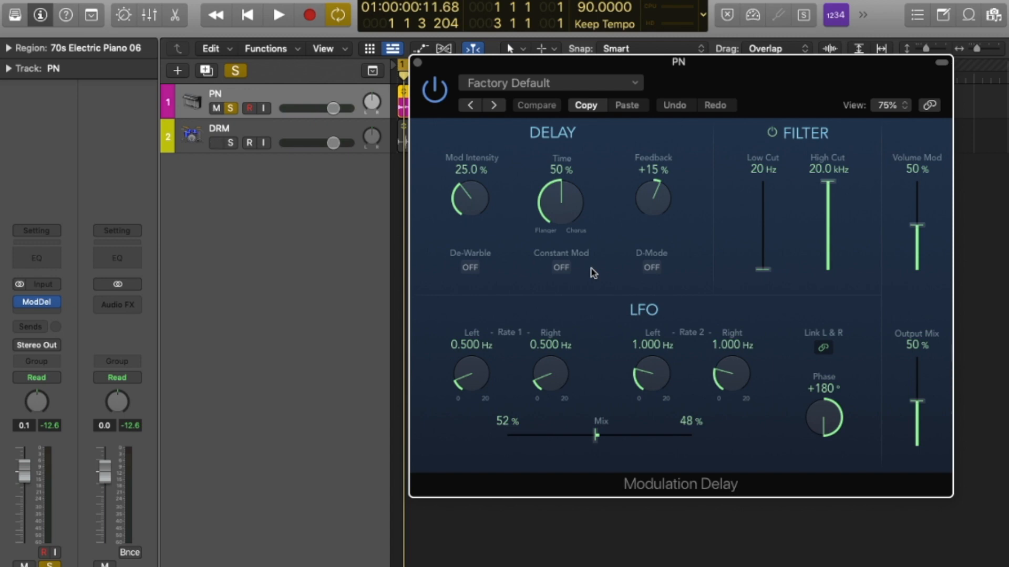
pyautogui.press('space')
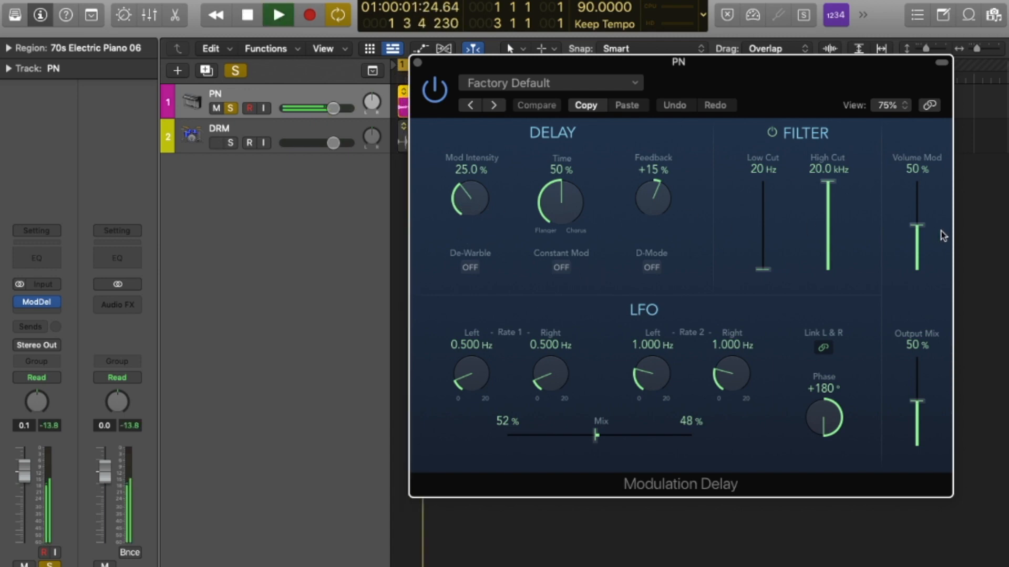
# Set the Modulation Delay's feedback to -1% and volume modulation to 0%, turn De-Warble on, and set LFO Rate 1 to 6.200 Hz
pyautogui.moveTo(652, 197); pyautogui.dragTo(653, 205)
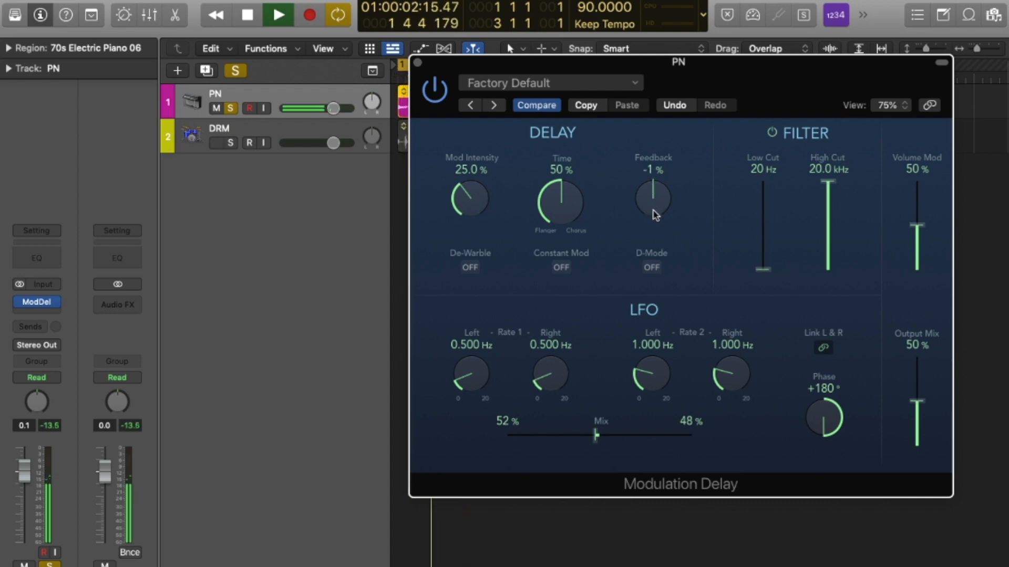
pyautogui.moveTo(921, 231); pyautogui.dragTo(921, 295)
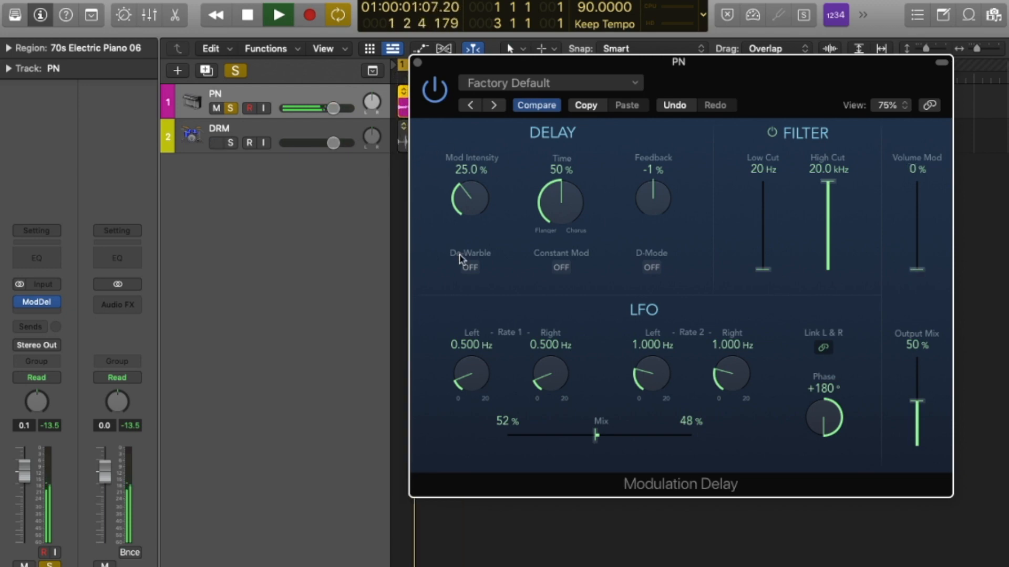
pyautogui.moveTo(474, 387); pyautogui.dragTo(457, 283)
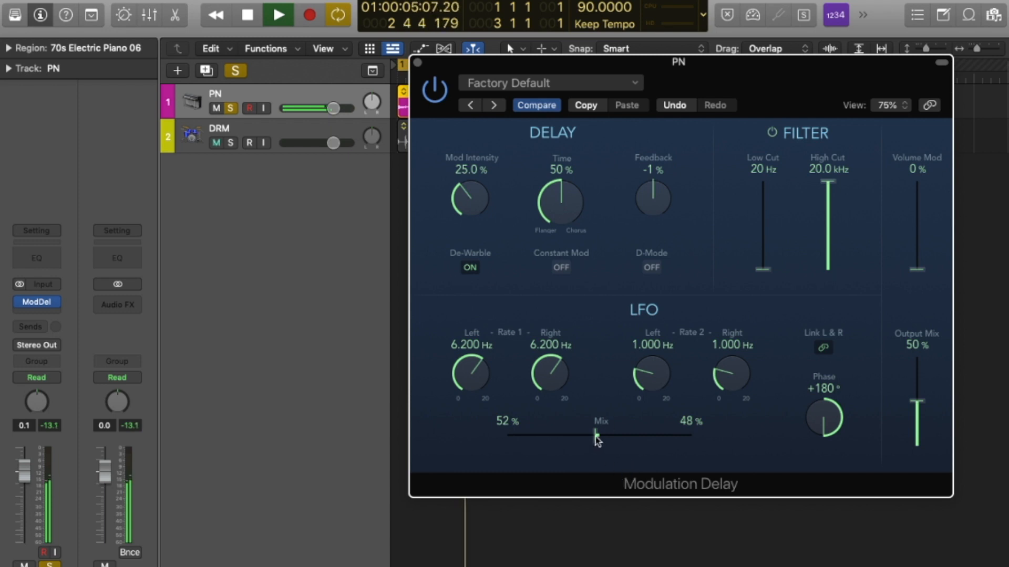
# Set the Modulation Delay's LFO mix to 35%/65%, Rate 2 to 4.700 Hz and modulation intensity to 31%
pyautogui.moveTo(597, 435); pyautogui.dragTo(627, 436)
pyautogui.moveTo(652, 377); pyautogui.dragTo(642, 307)
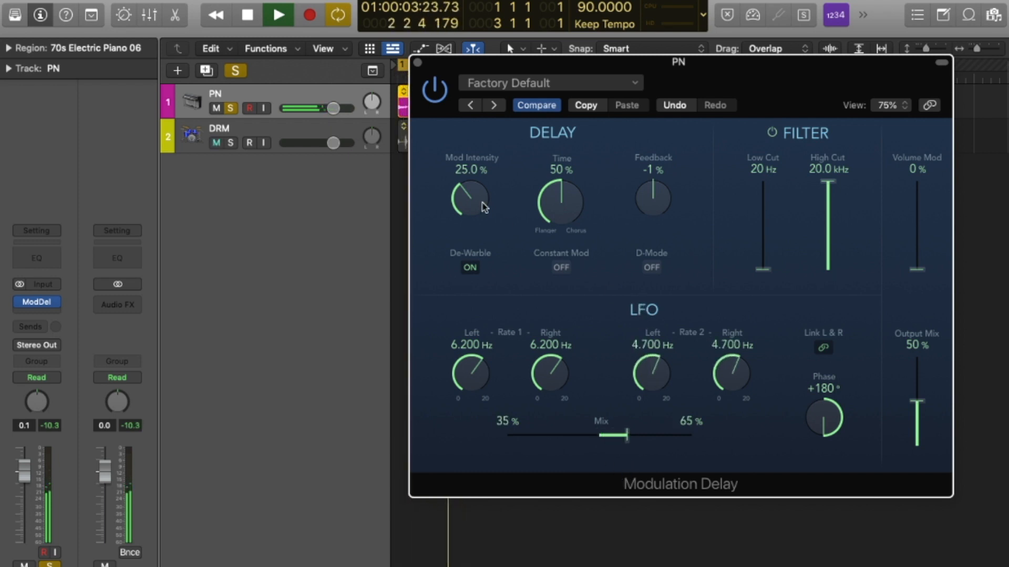
pyautogui.moveTo(484, 207); pyautogui.dragTo(471, 189)
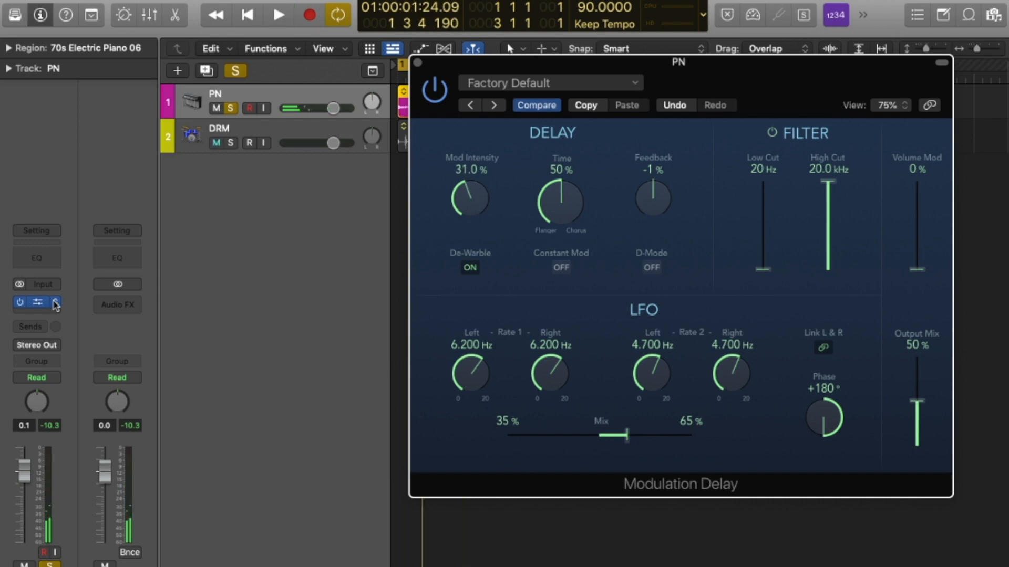
# Replace the Modulation Delay on the PN track with Phaser, play the loop, and move the plug-in window below the tracks
pyautogui.click(55, 302)
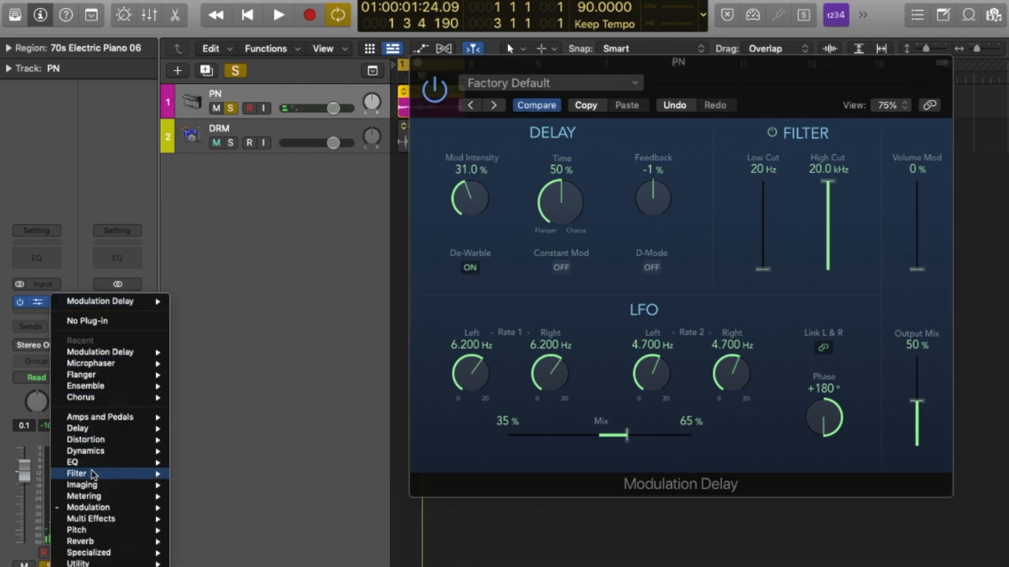
pyautogui.click(199, 518)
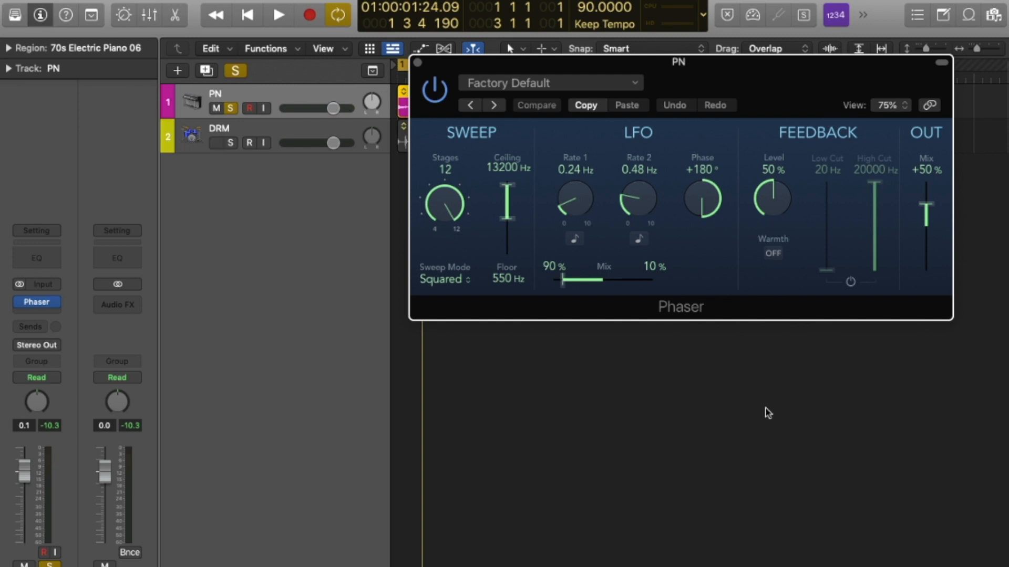
pyautogui.press('space')
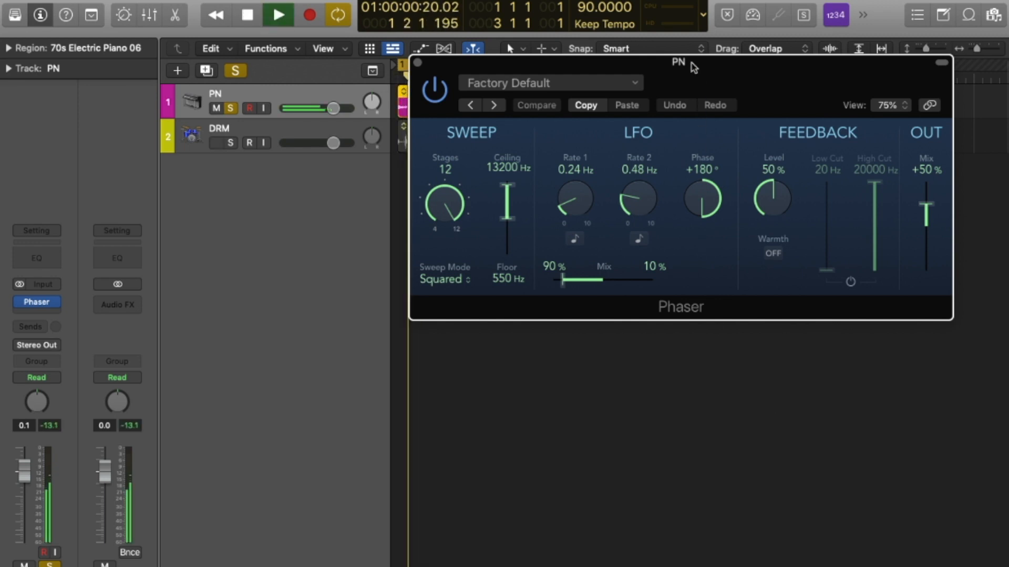
pyautogui.moveTo(684, 67); pyautogui.dragTo(687, 175)
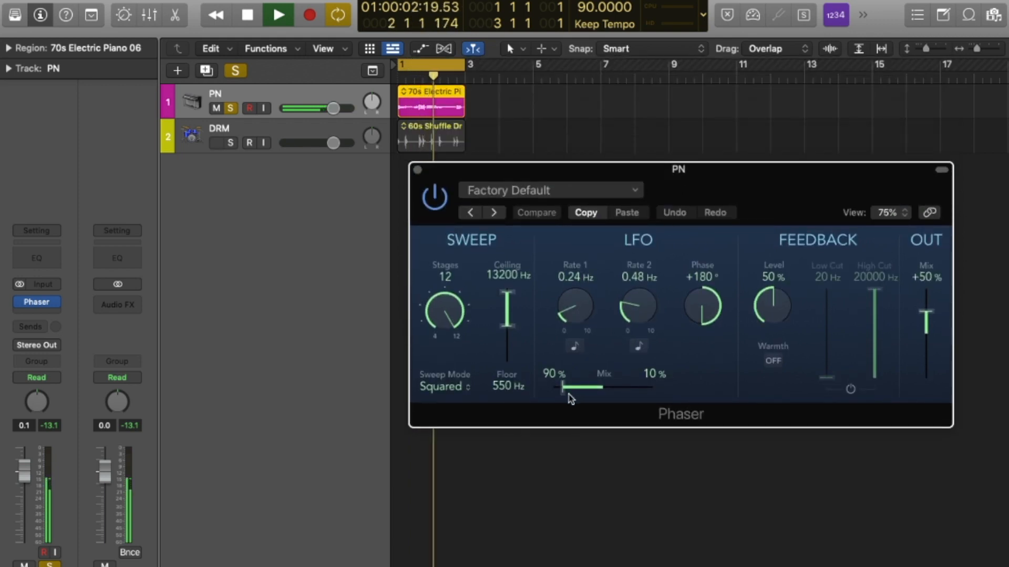
# Set the Phaser's LFO mix to 0%/100%, output mix to +96%, Rate 1 to 1.18 Hz and Rate 2 to 0.96 Hz
pyautogui.moveTo(563, 388); pyautogui.dragTo(654, 392)
pyautogui.moveTo(923, 323); pyautogui.dragTo(925, 297)
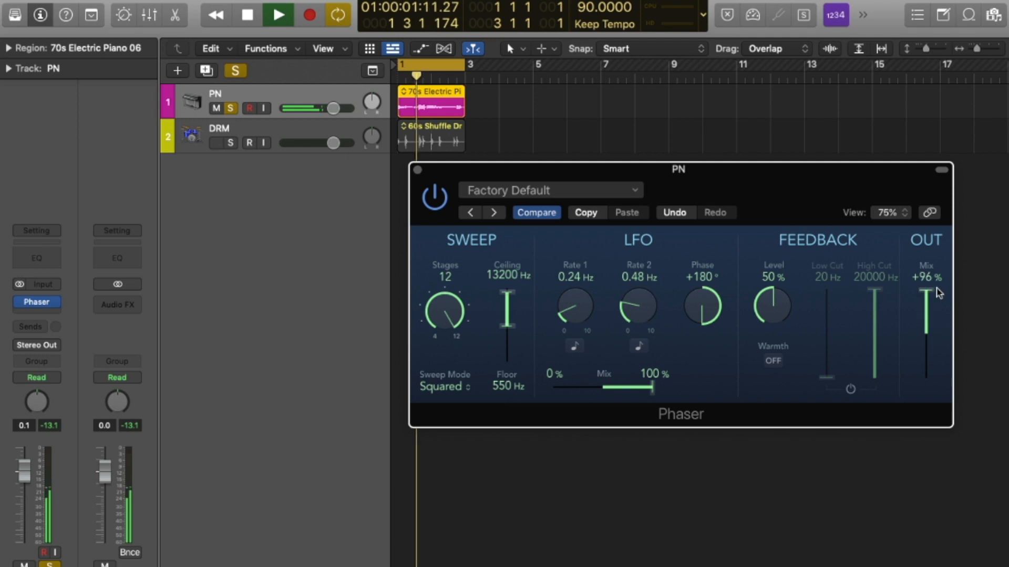
pyautogui.moveTo(575, 295); pyautogui.dragTo(571, 218)
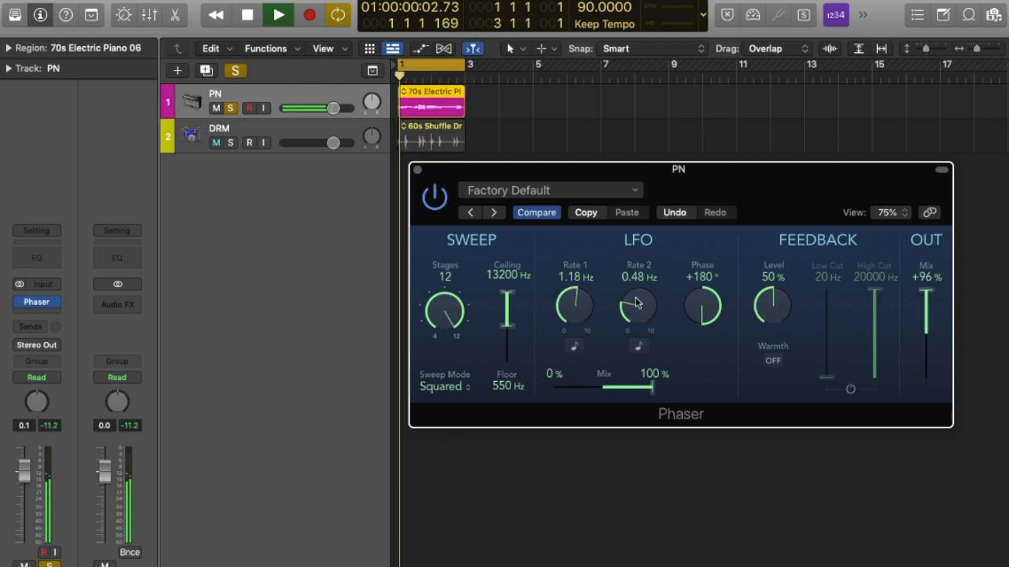
pyautogui.moveTo(634, 297); pyautogui.dragTo(636, 256)
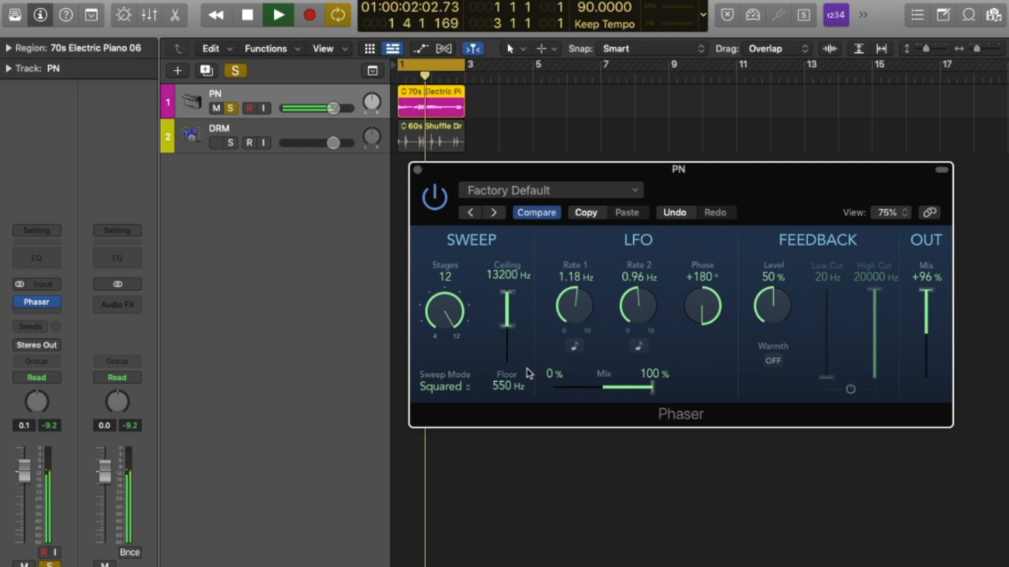
# Stop playback, replace the Phaser on the PN track with Ringshifter, move its window up, and play the loop
pyautogui.moveTo(450, 314)
pyautogui.mouseDown()
pyautogui.moveTo(456, 408)
pyautogui.moveTo(461, 298)
pyautogui.mouseUp()
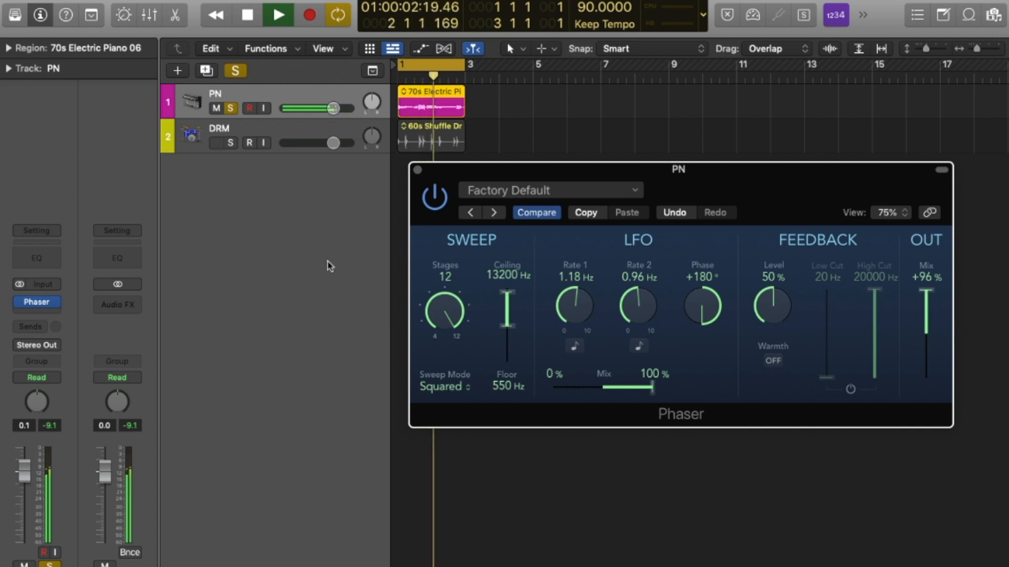
pyautogui.press('space')
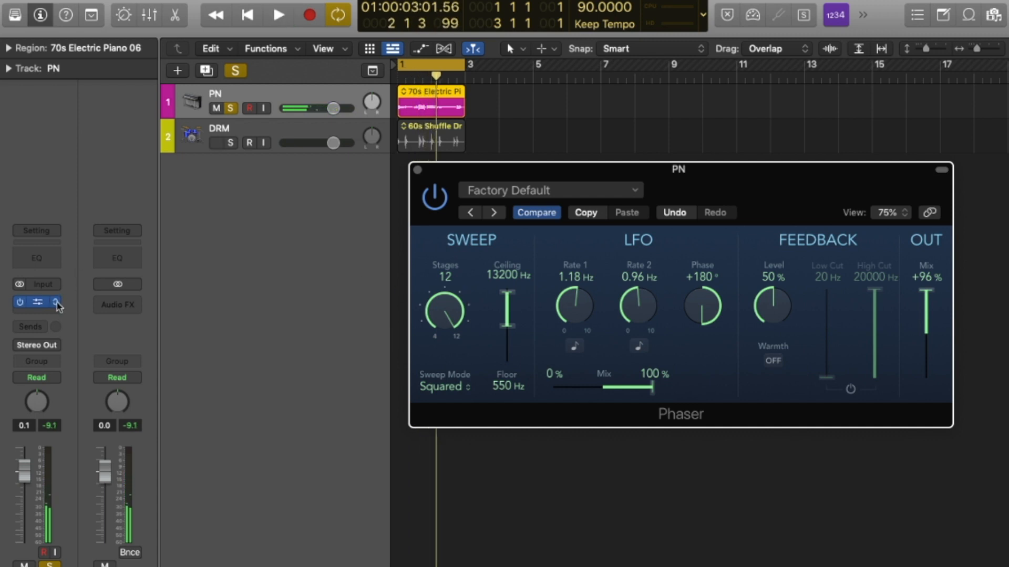
pyautogui.click(56, 303)
pyautogui.moveTo(121, 507)
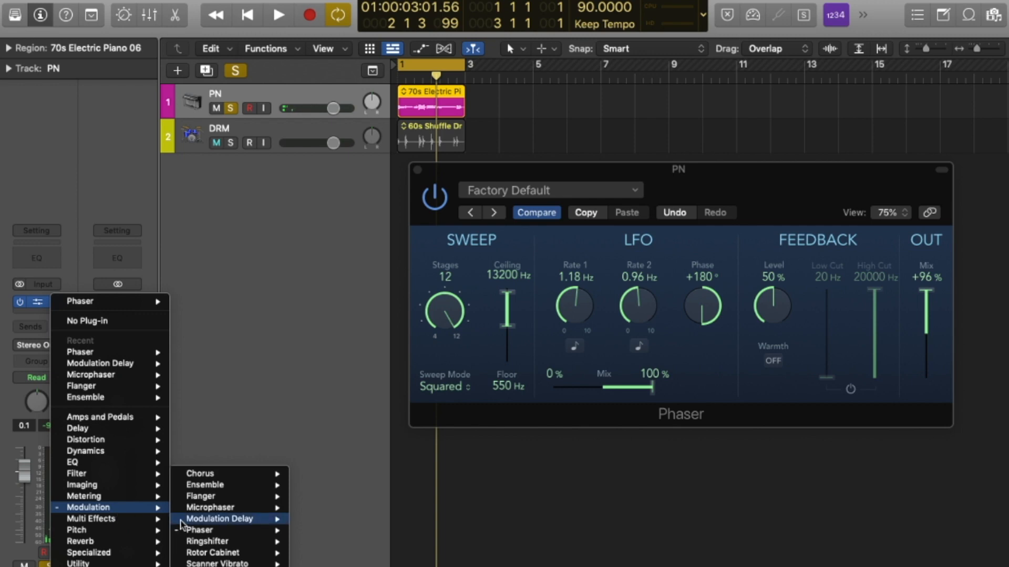
pyautogui.click(202, 541)
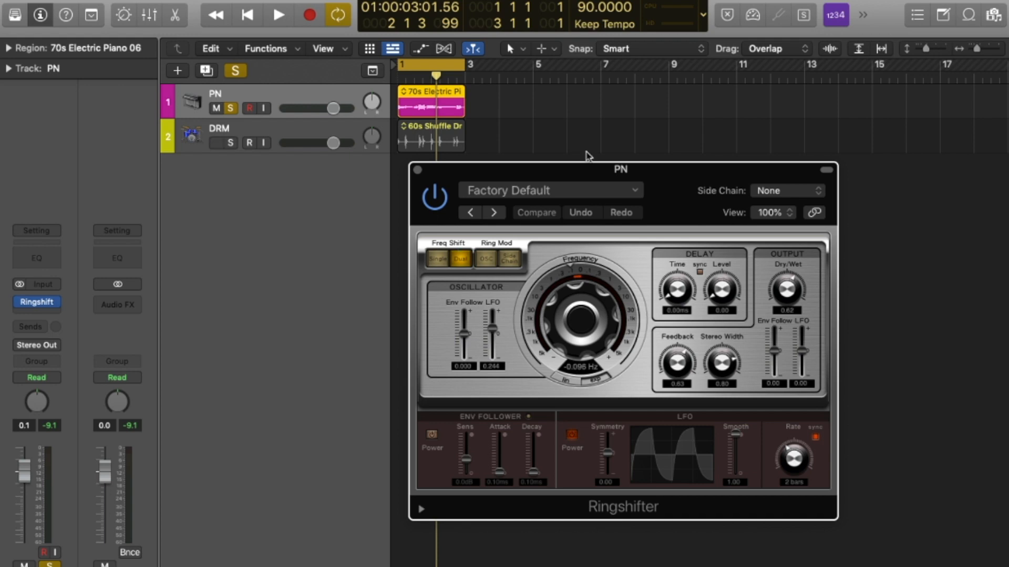
pyautogui.moveTo(596, 171); pyautogui.dragTo(586, 102)
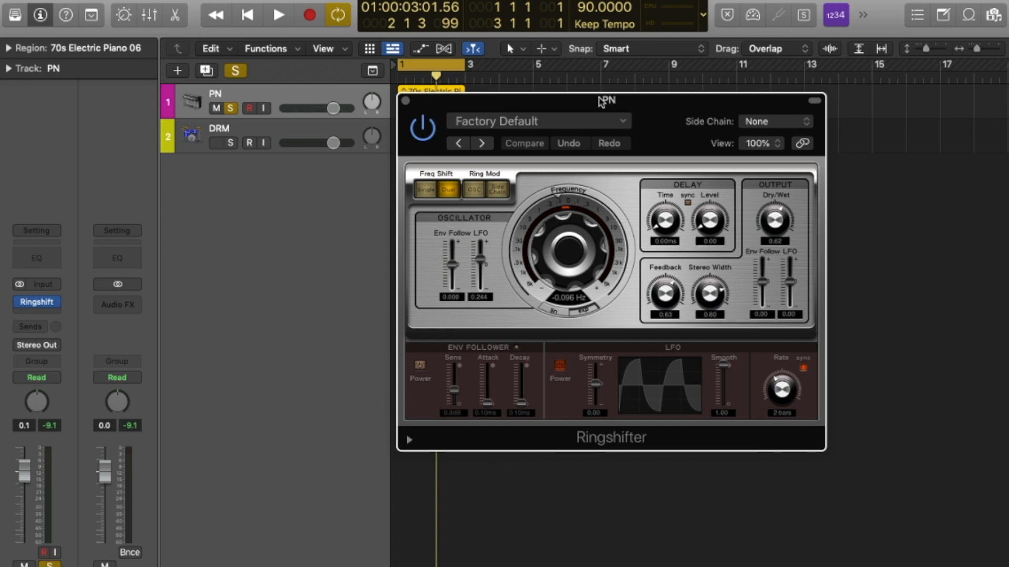
pyautogui.press('space')
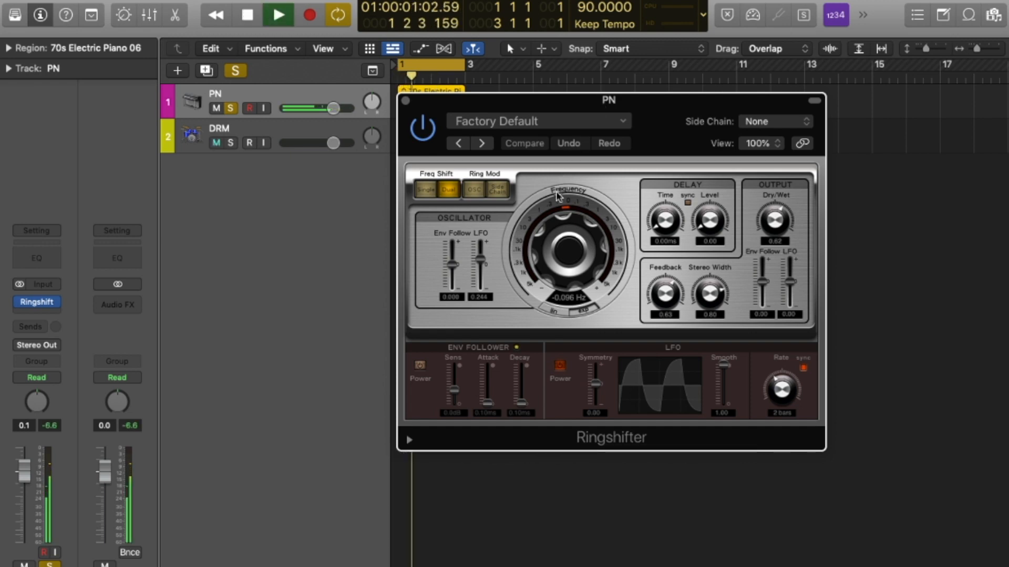
# Sweep the Ringshifter's frequency to -548.2 Hz, switch to the OSC ring modulation mode, and set the frequency to 3.881 Hz
pyautogui.moveTo(558, 248)
pyautogui.mouseDown()
pyautogui.moveTo(564, 218)
pyautogui.moveTo(560, 267)
pyautogui.mouseUp()
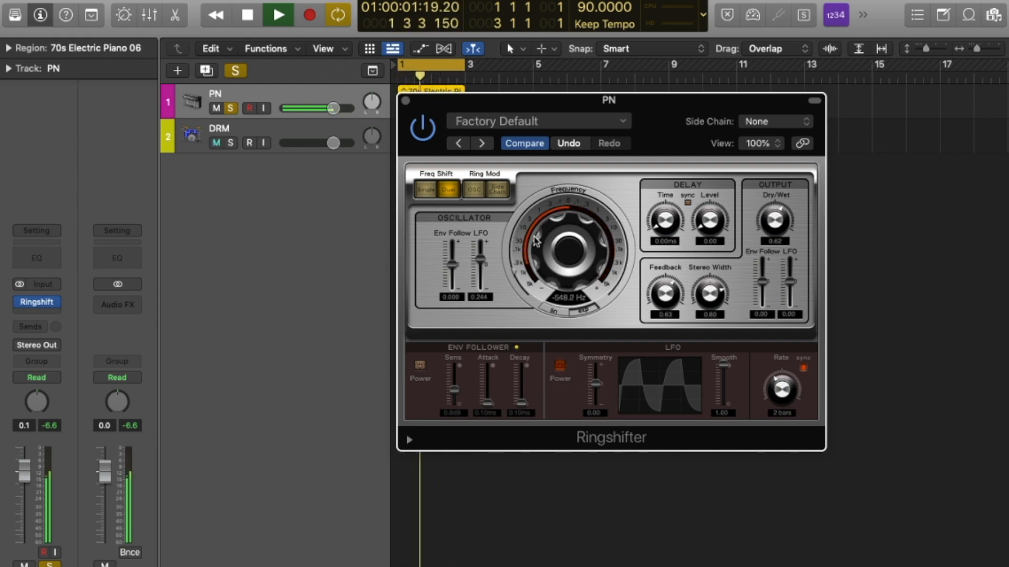
pyautogui.click(474, 189)
pyautogui.moveTo(548, 237)
pyautogui.mouseDown()
pyautogui.moveTo(544, 213)
pyautogui.moveTo(546, 232)
pyautogui.mouseUp()
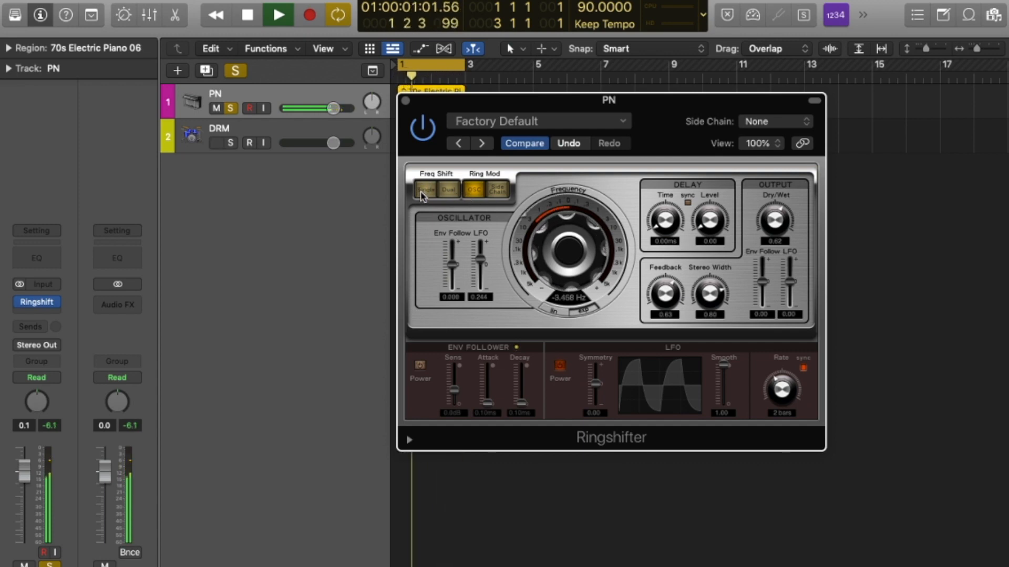
pyautogui.moveTo(546, 246); pyautogui.dragTo(588, 225)
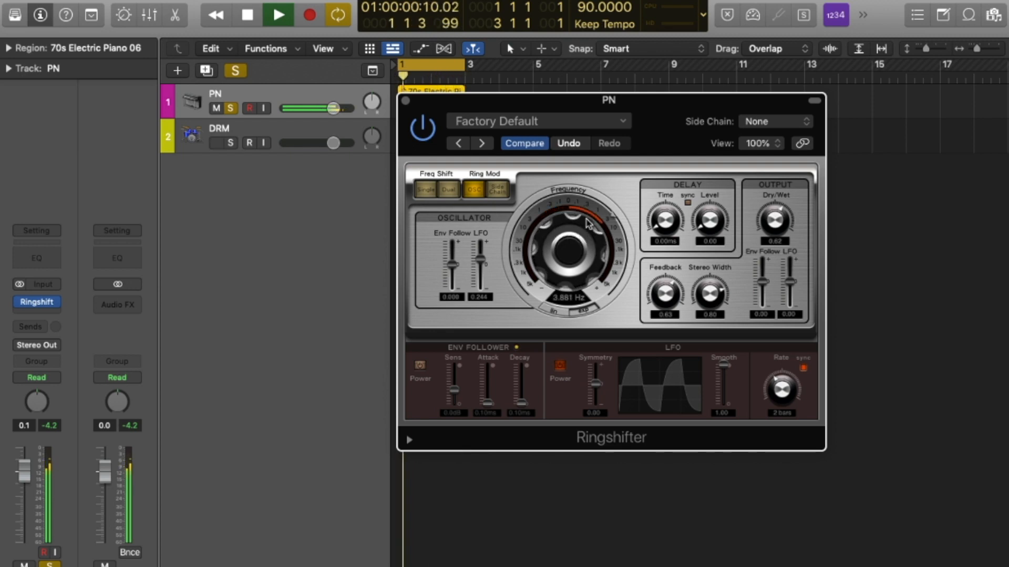
# Return the Ringshifter to Dual frequency shift, with oscillator Env Follow at -1.000 and frequency at -868.9 Hz
pyautogui.moveTo(586, 224); pyautogui.dragTo(536, 209)
pyautogui.click(449, 189)
pyautogui.moveTo(453, 268); pyautogui.dragTo(452, 289)
pyautogui.moveTo(558, 254); pyautogui.dragTo(559, 251)
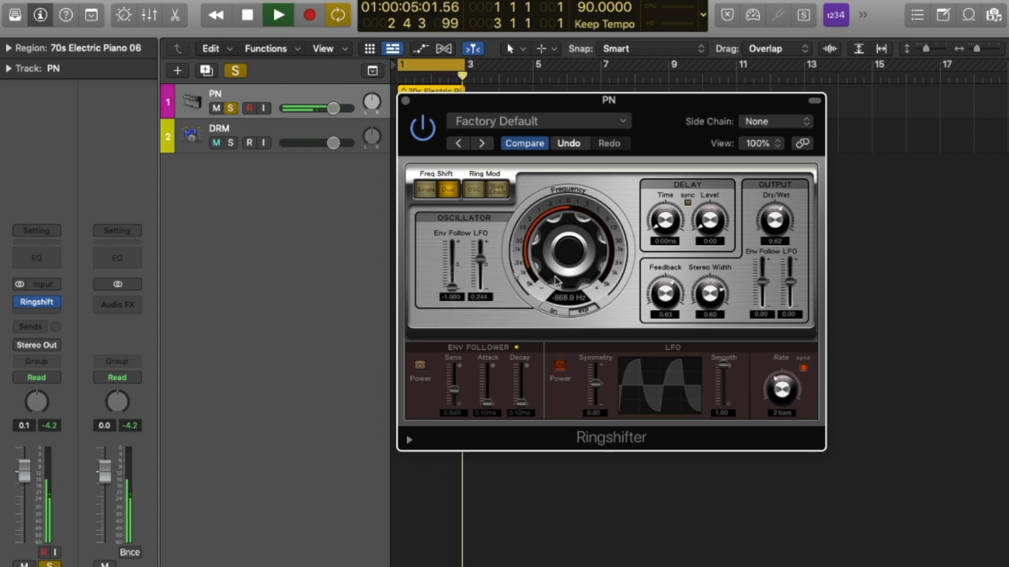
# Stop playback, replace Ringshifter on the PN track with Rotor Cabinet, set its mic position to Rear, and play the loop
pyautogui.press('space')
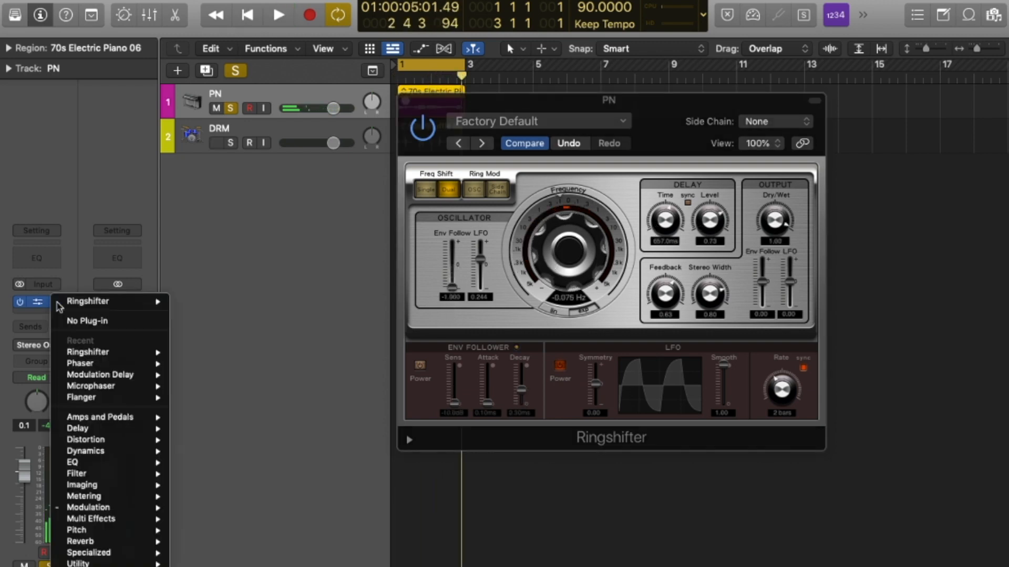
pyautogui.click(55, 302)
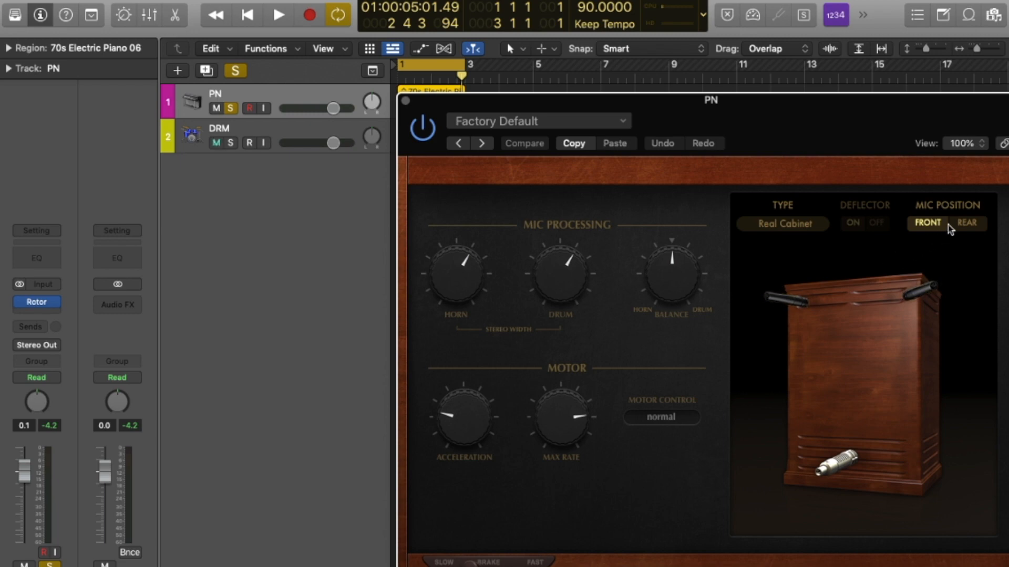
pyautogui.click(964, 224)
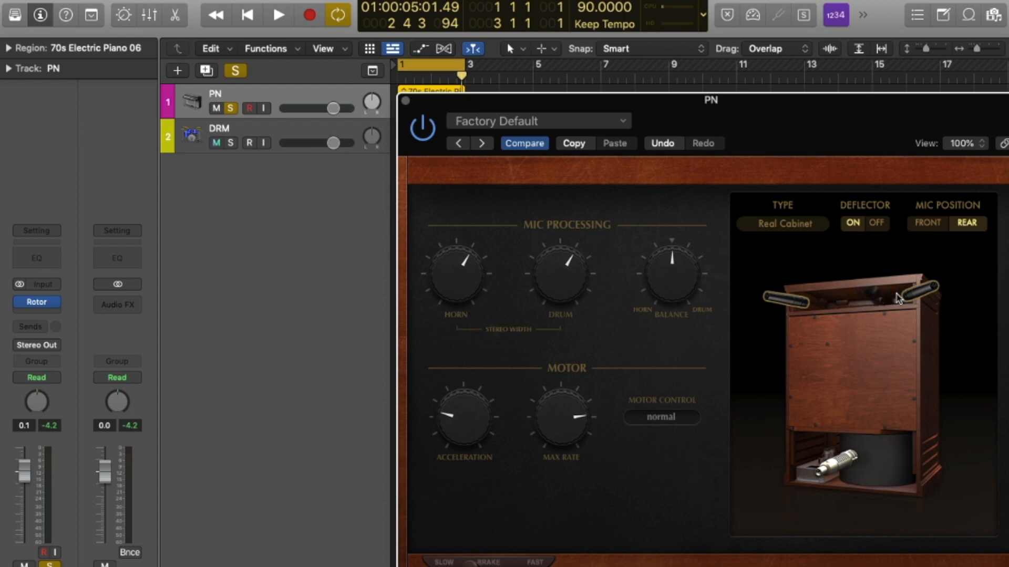
pyautogui.press('space')
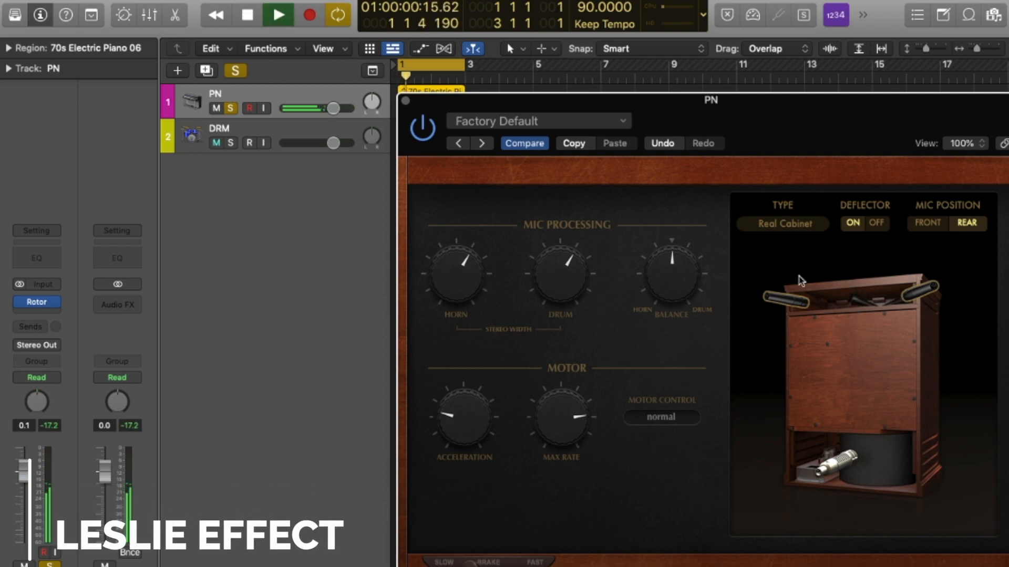
# Raise the Rotor Cabinet's motor acceleration to 2.70 and its max rate to about 7.4, and shift the balance toward the drum
pyautogui.moveTo(464, 418); pyautogui.dragTo(453, 371)
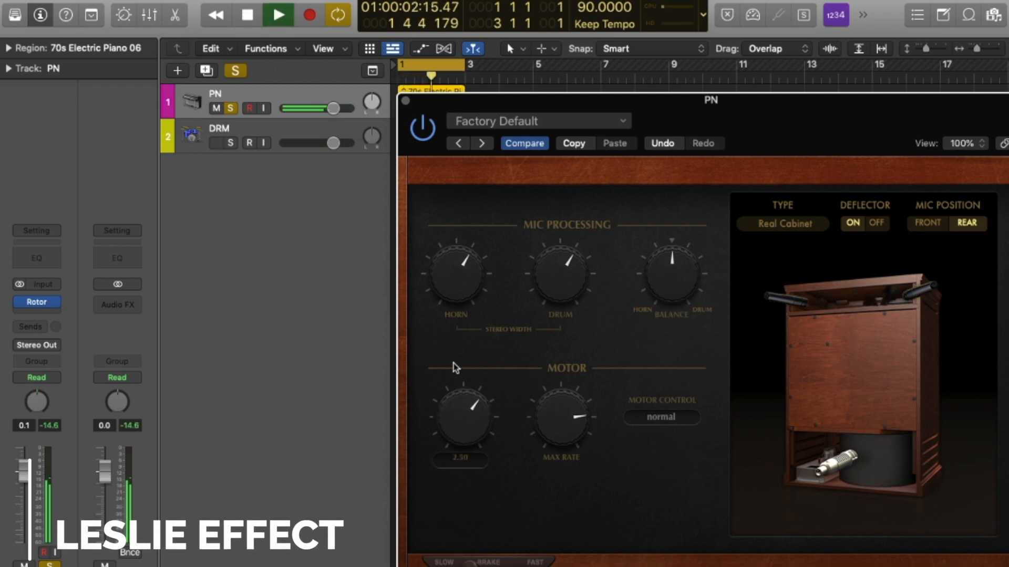
pyautogui.moveTo(567, 415); pyautogui.dragTo(569, 383)
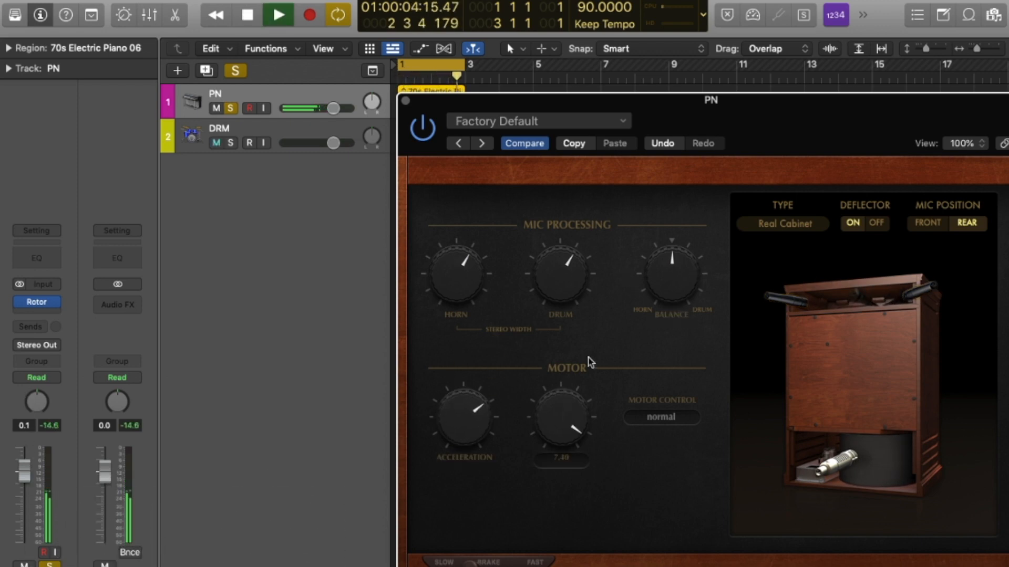
pyautogui.moveTo(666, 279); pyautogui.dragTo(666, 226)
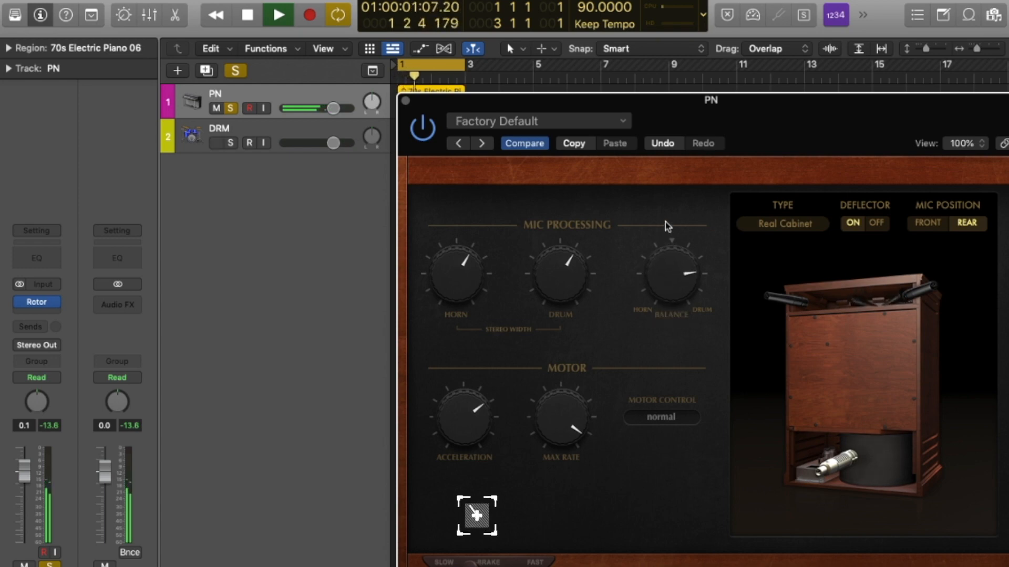
# Move the Rotor Cabinet window up, set the rotation to Brake, and raise the drum and horn stereo widths to their maximum
pyautogui.moveTo(650, 98); pyautogui.dragTo(633, 53)
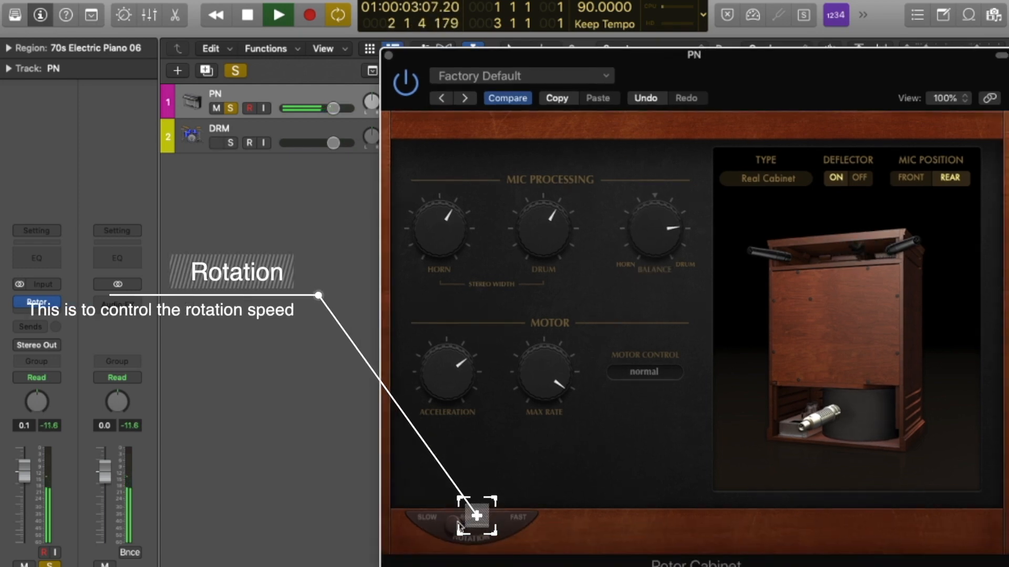
pyautogui.click(473, 526)
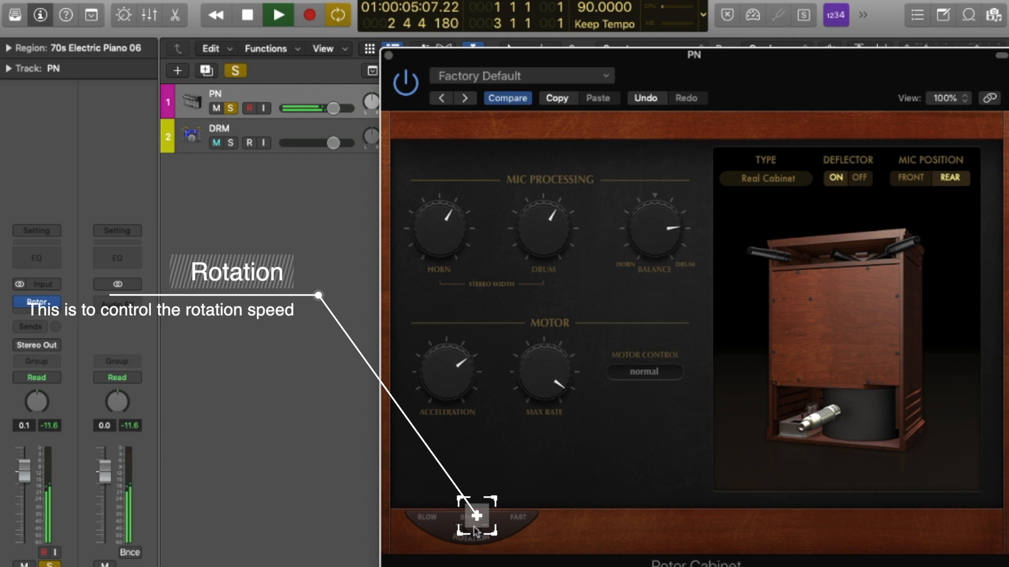
pyautogui.moveTo(531, 218); pyautogui.dragTo(536, 141)
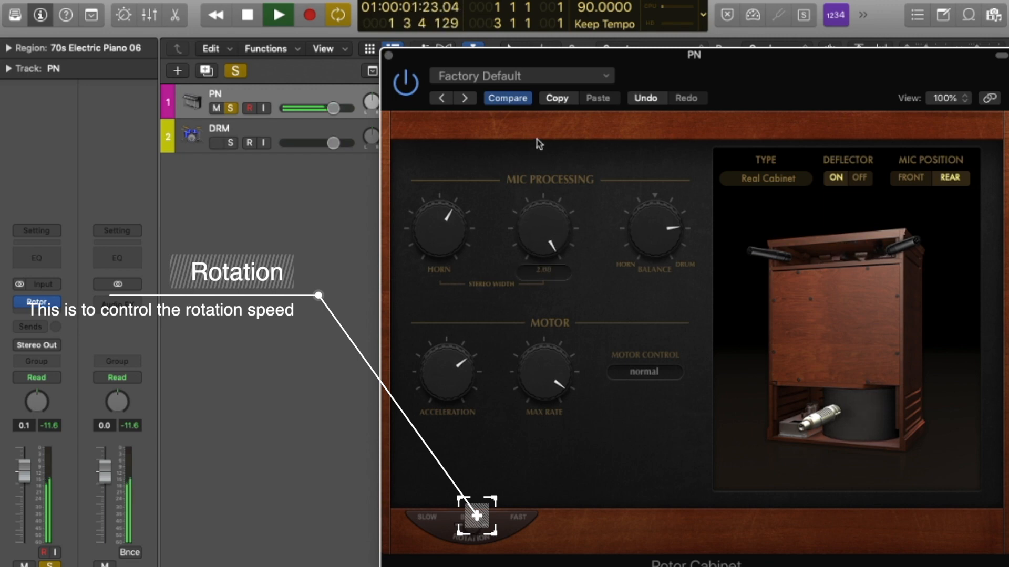
pyautogui.moveTo(440, 225); pyautogui.dragTo(434, 146)
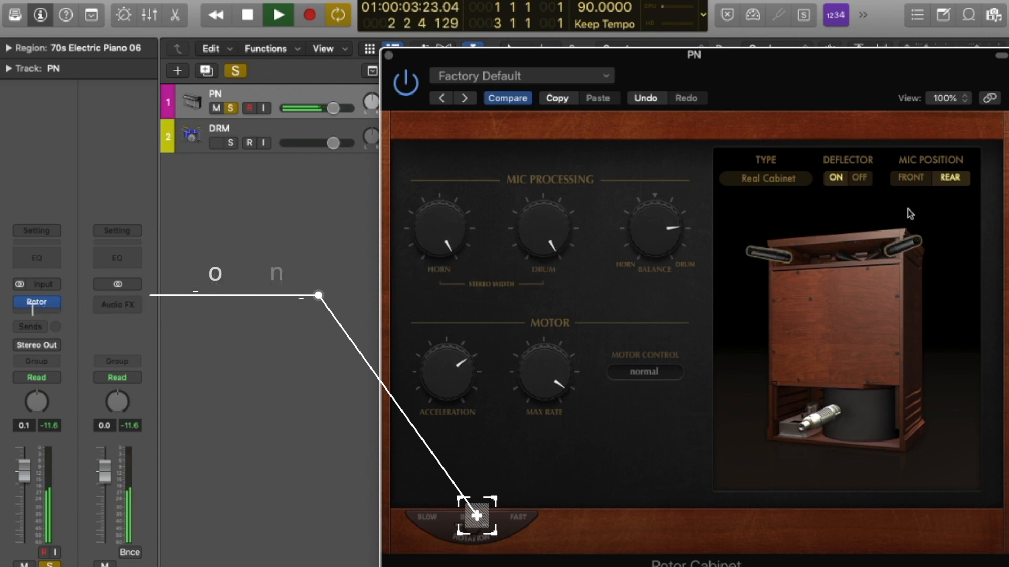
# Set the Rotor Cabinet's mic position to Front and switch the pair of horn microphones to the other microphone type
pyautogui.click(917, 178)
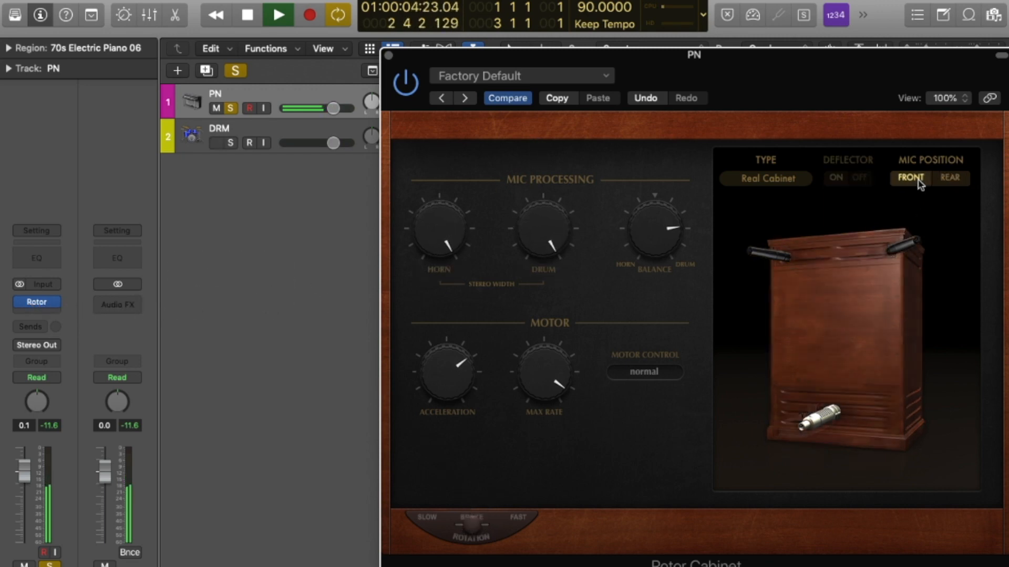
pyautogui.click(893, 258)
pyautogui.click(909, 324)
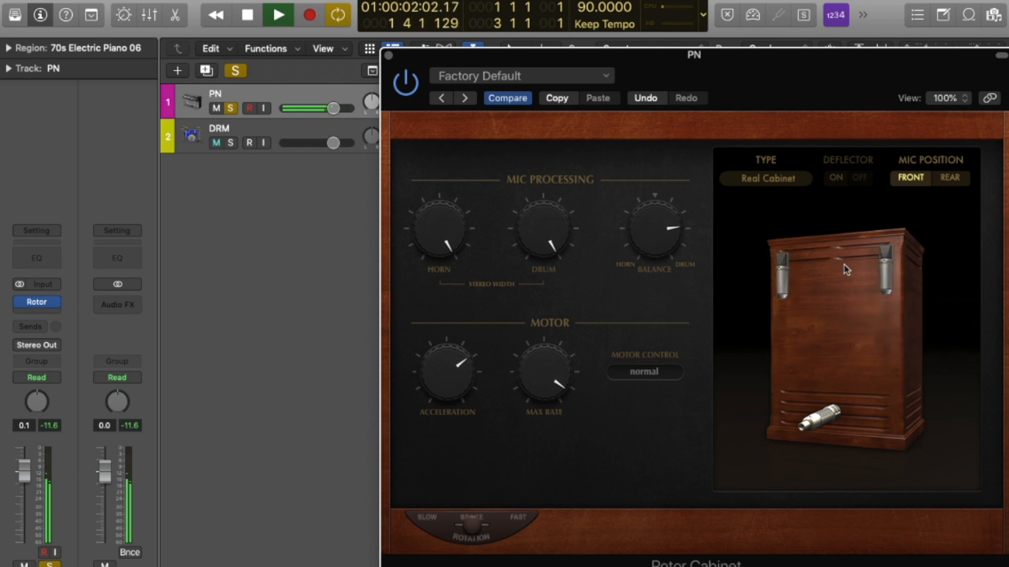
pyautogui.click(769, 178)
pyautogui.click(890, 231)
# Lower the Rotor Cabinet's motor max rate and reduce the drum's stereo width
pyautogui.moveTo(566, 387); pyautogui.dragTo(539, 434)
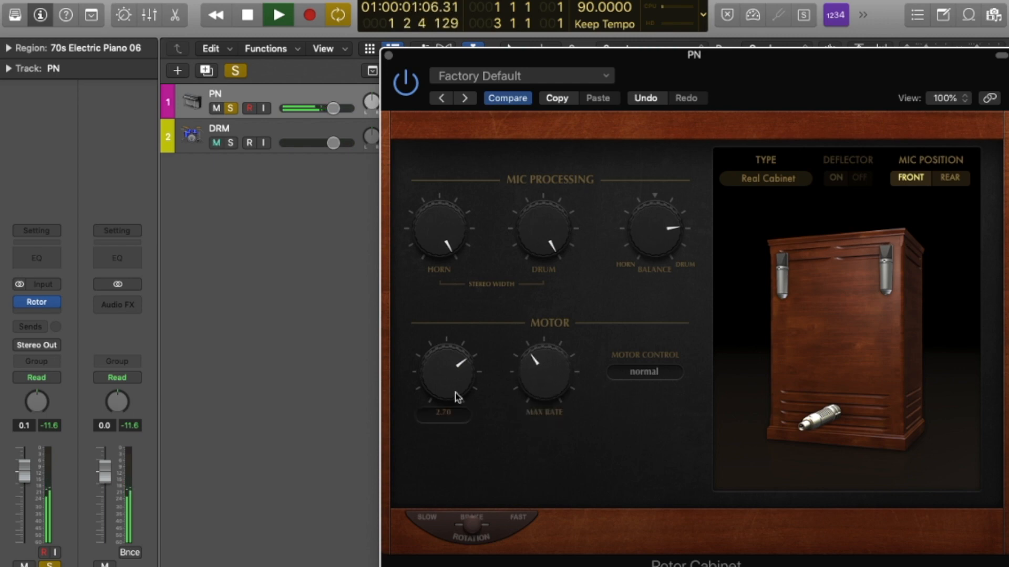
pyautogui.moveTo(531, 245)
pyautogui.moveTo(547, 259); pyautogui.dragTo(547, 287)
pyautogui.moveTo(538, 232); pyautogui.dragTo(542, 198)
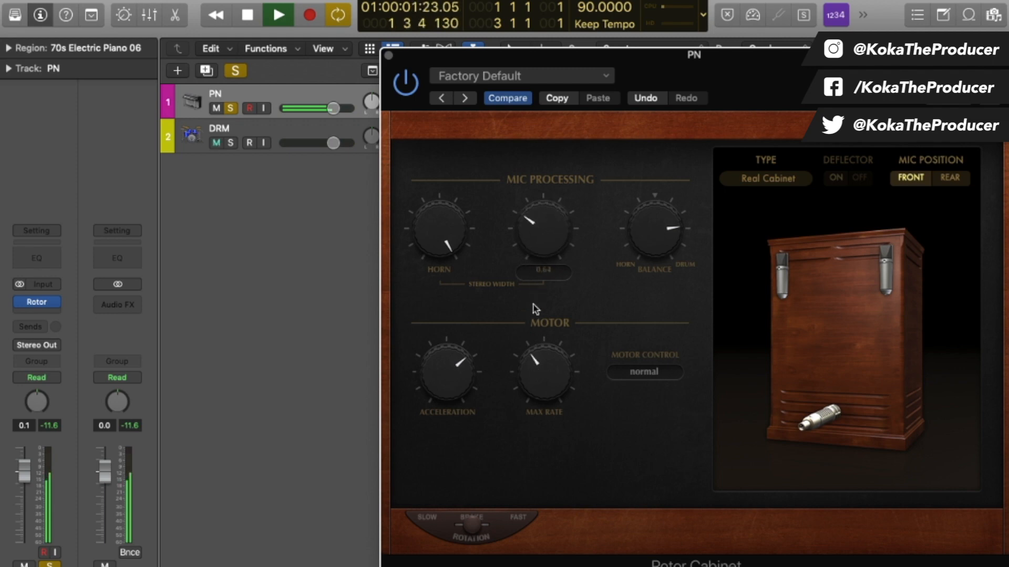
# Turn the Rotor Cabinet's balance toward the horn and set the mic position to Rear
pyautogui.moveTo(663, 249)
pyautogui.moveTo(649, 252); pyautogui.dragTo(642, 320)
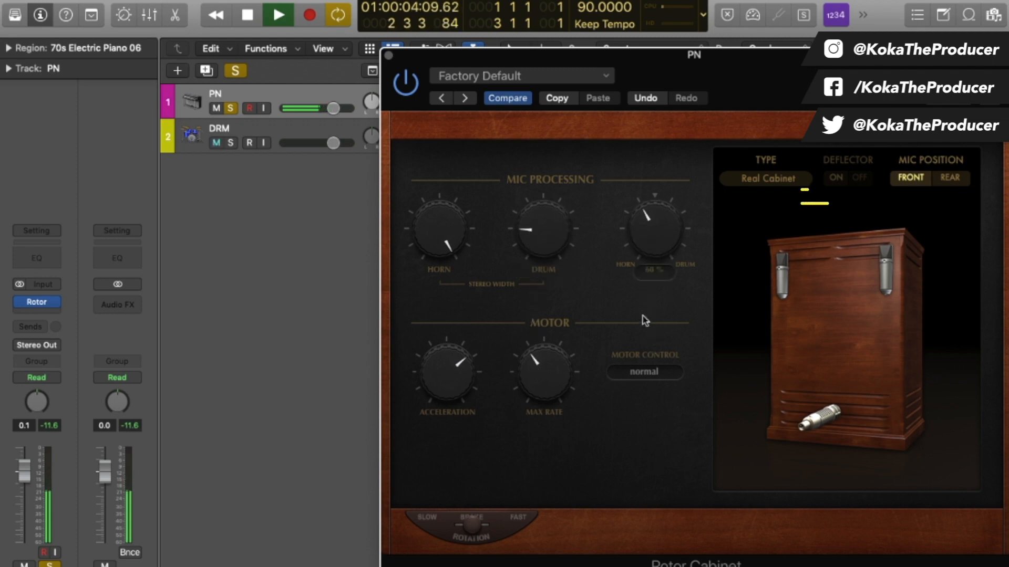
pyautogui.click(950, 178)
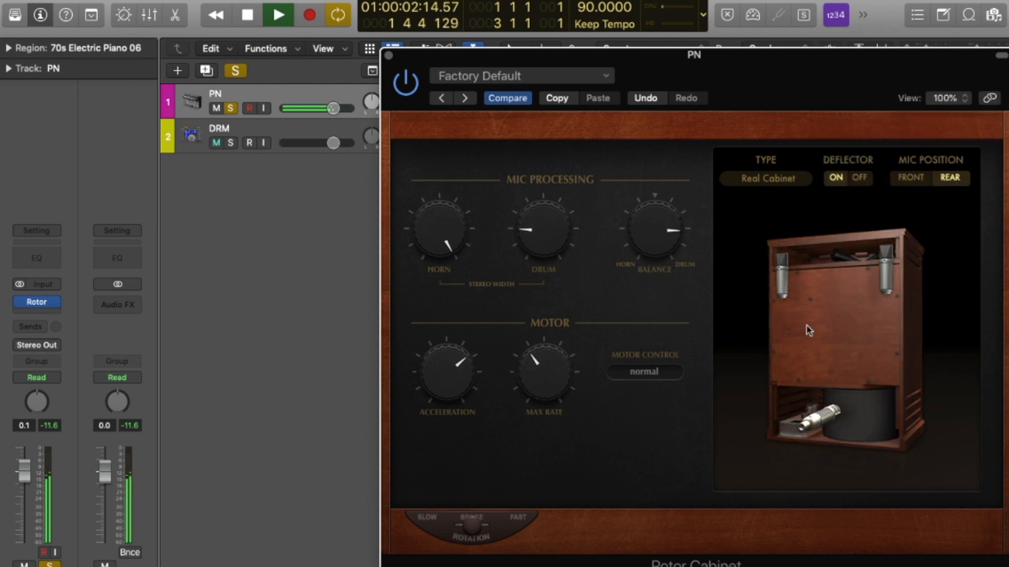
# Stop playback, replace Rotor Cabinet with Scanner Vibrato on the PN track, play the loop, and move the plug-in window below the tracks
pyautogui.press('space')
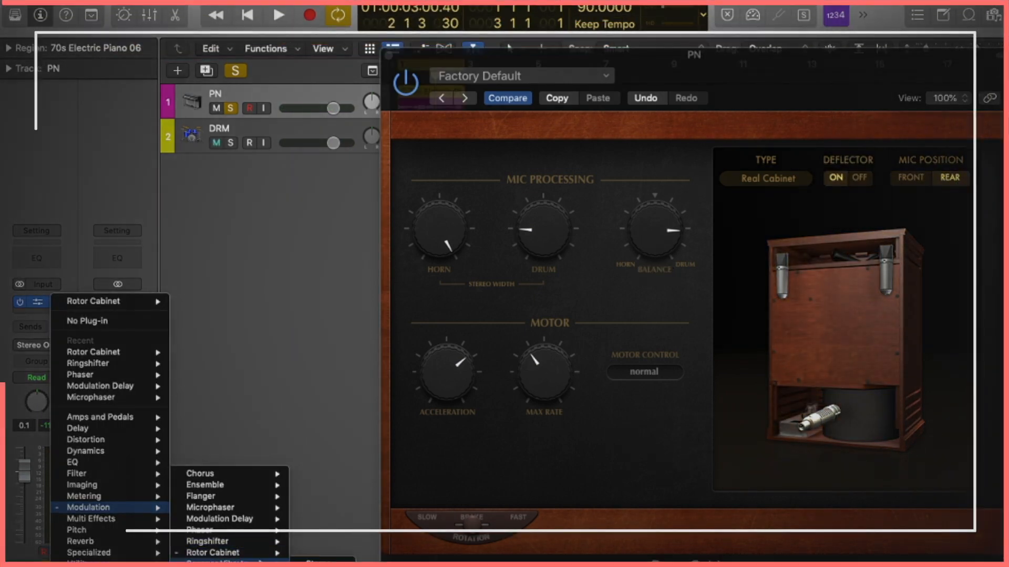
pyautogui.click(317, 561)
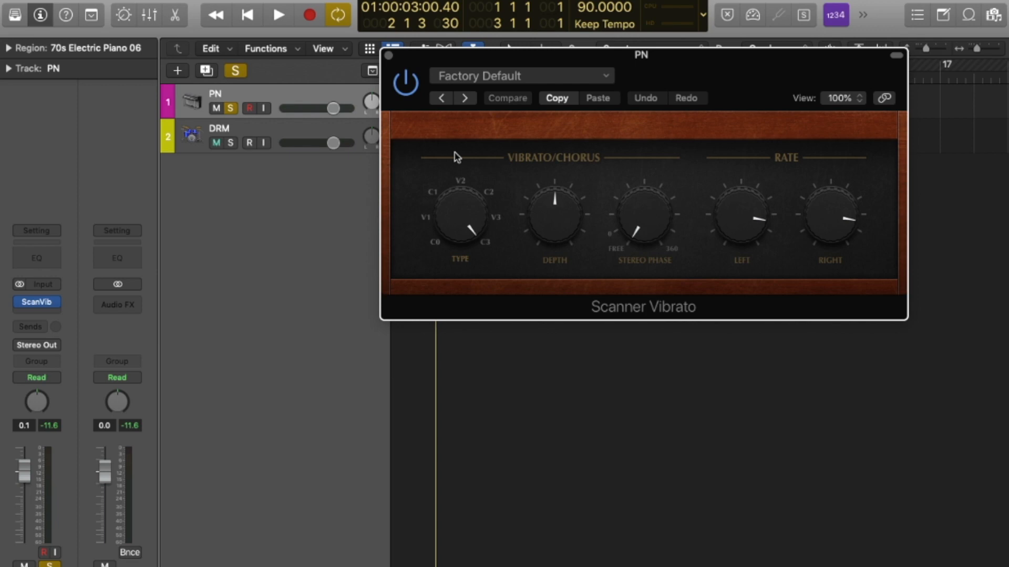
pyautogui.press('space')
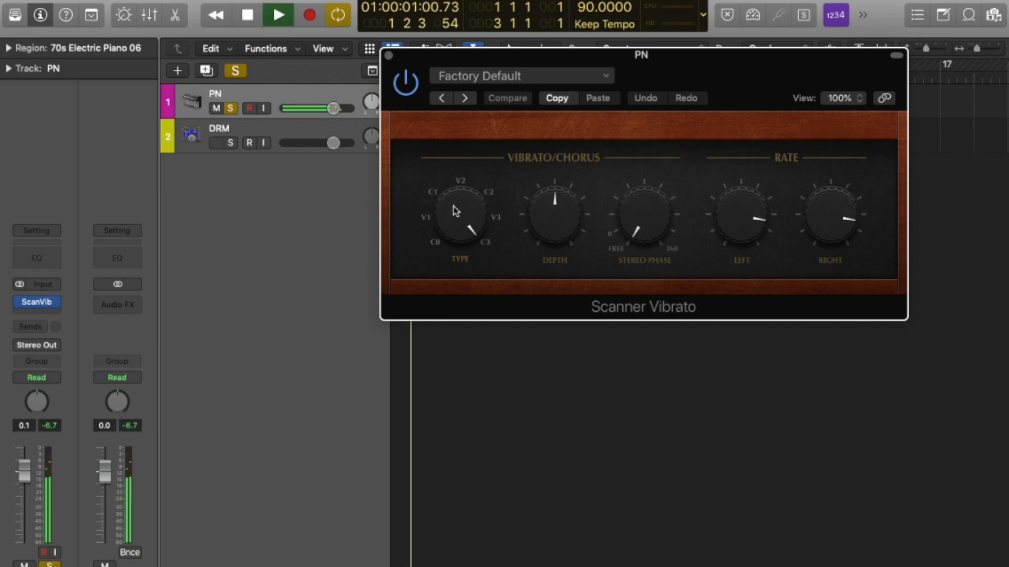
pyautogui.click(455, 211)
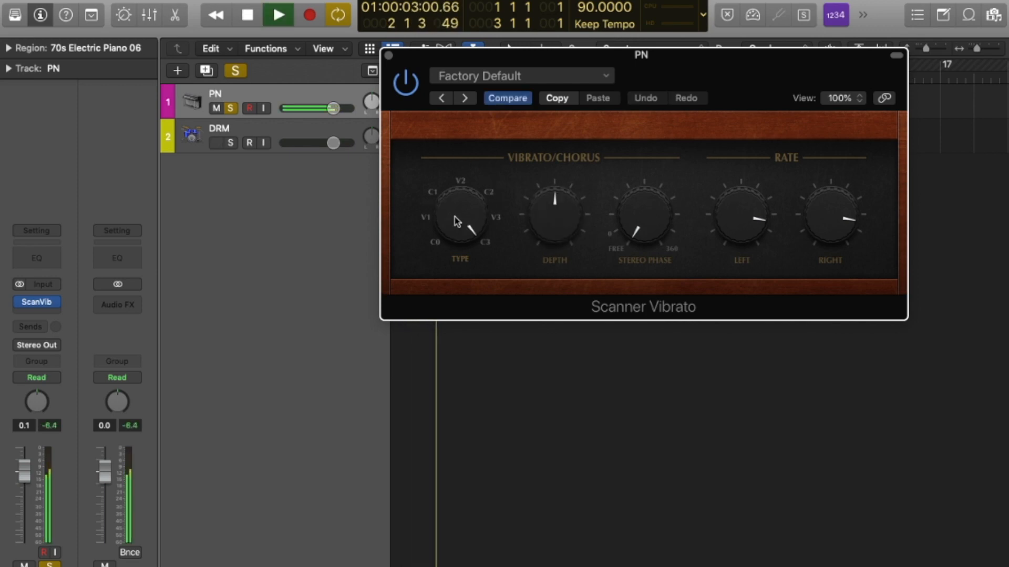
pyautogui.moveTo(655, 54); pyautogui.dragTo(651, 170)
# Set the Scanner Vibrato's depth to 0.24, lower its left rate, and stop playback
pyautogui.moveTo(547, 326)
pyautogui.mouseDown()
pyautogui.moveTo(550, 421)
pyautogui.moveTo(551, 328)
pyautogui.mouseUp()
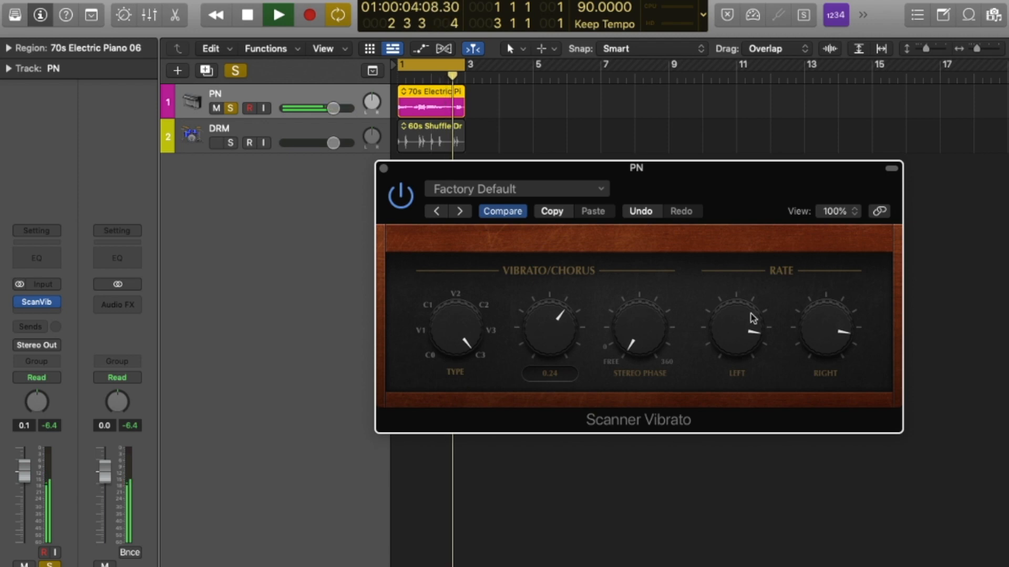
pyautogui.moveTo(741, 330); pyautogui.dragTo(719, 461)
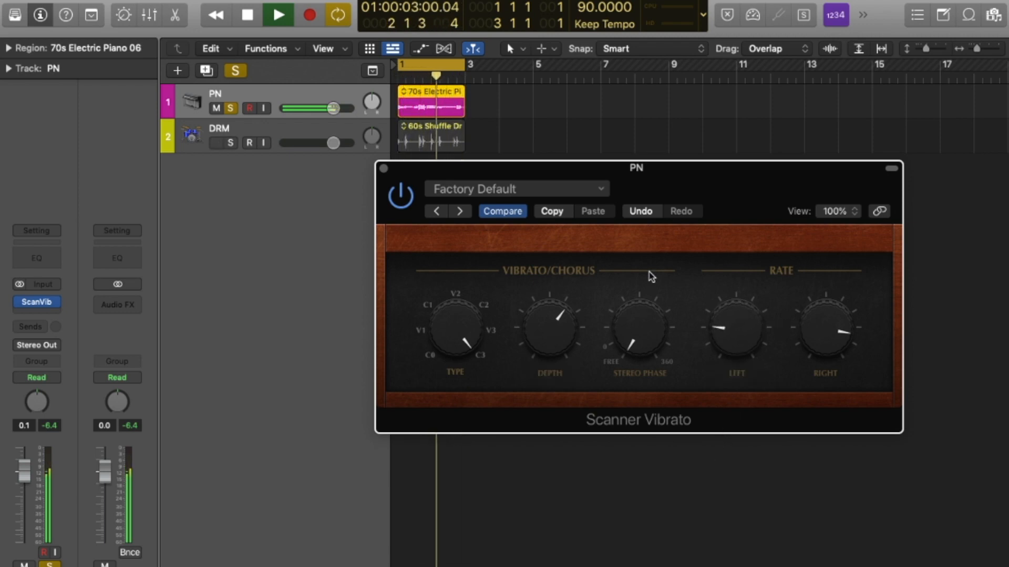
pyautogui.press('space')
# Replace Scanner Vibrato with the Spreader modulation plug-in on the PN track
pyautogui.moveTo(725, 337)
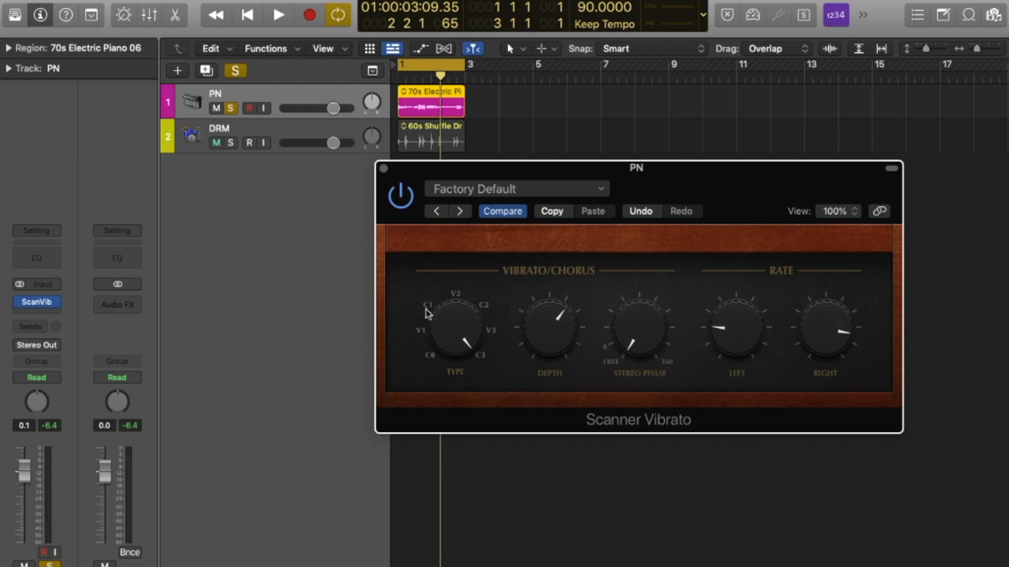
pyautogui.click(44, 306)
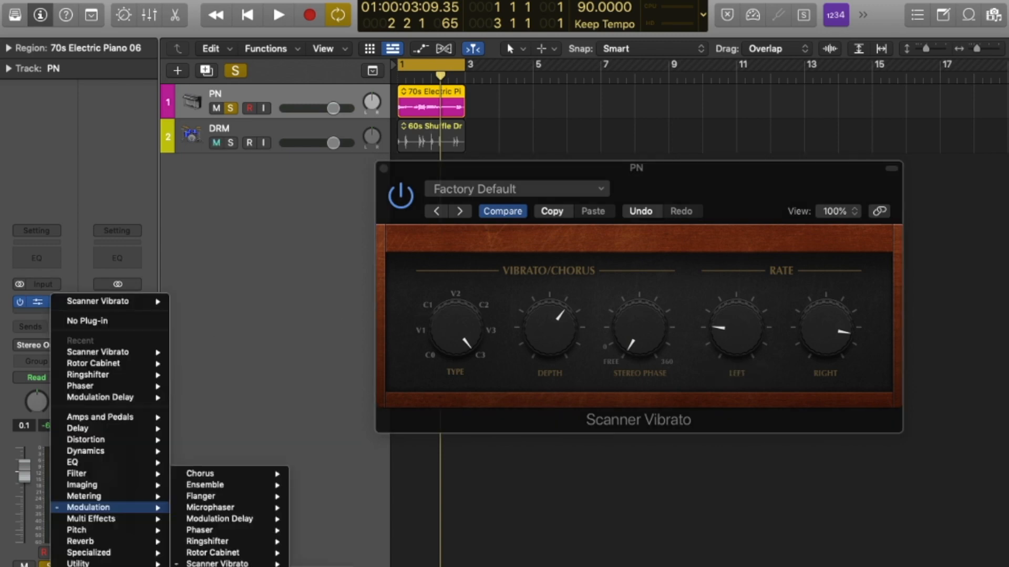
pyautogui.click(217, 565)
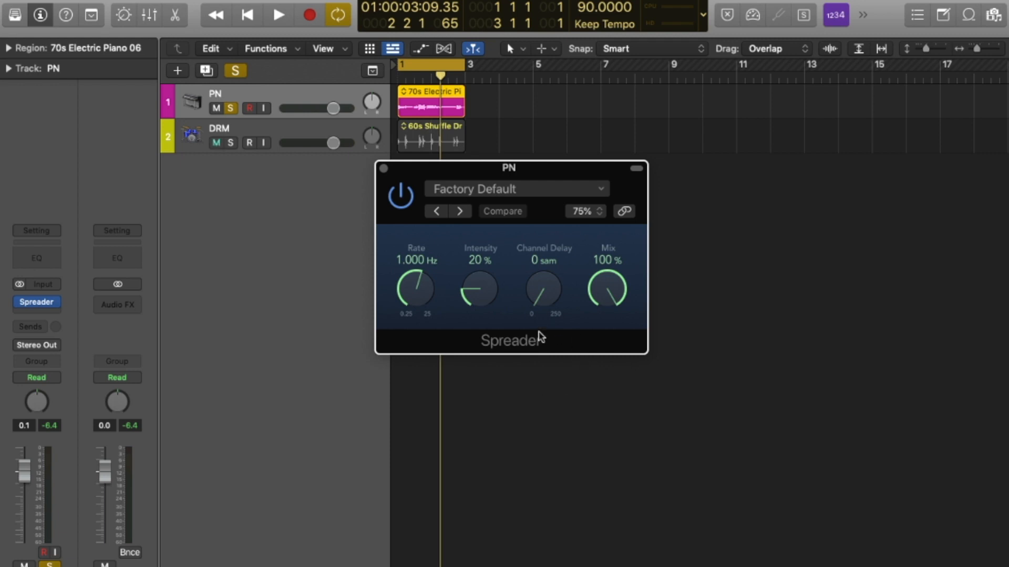
# During loop playback, set Spreader's rate to 2.973 Hz, intensity to 67%, channel delay to 43 samples and mix to 96%
pyautogui.moveTo(420, 286); pyautogui.dragTo(434, 308)
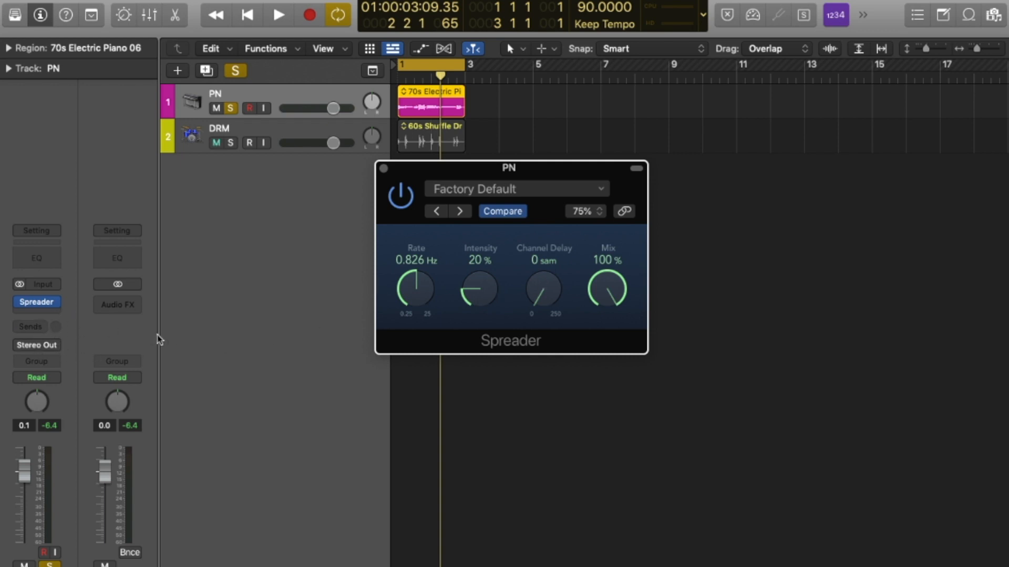
pyautogui.press('space')
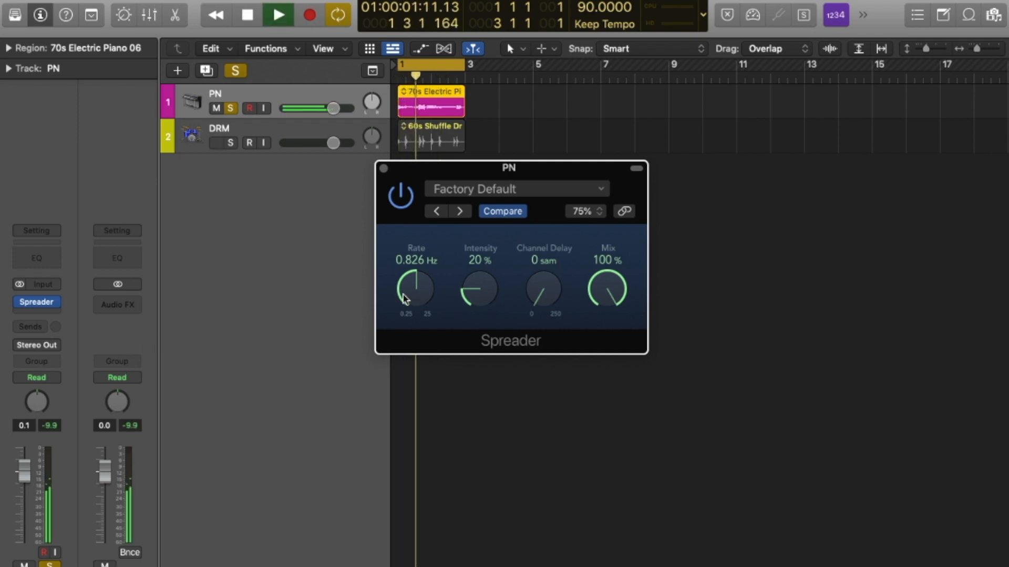
pyautogui.moveTo(405, 299); pyautogui.dragTo(403, 221)
pyautogui.moveTo(537, 302); pyautogui.dragTo(533, 267)
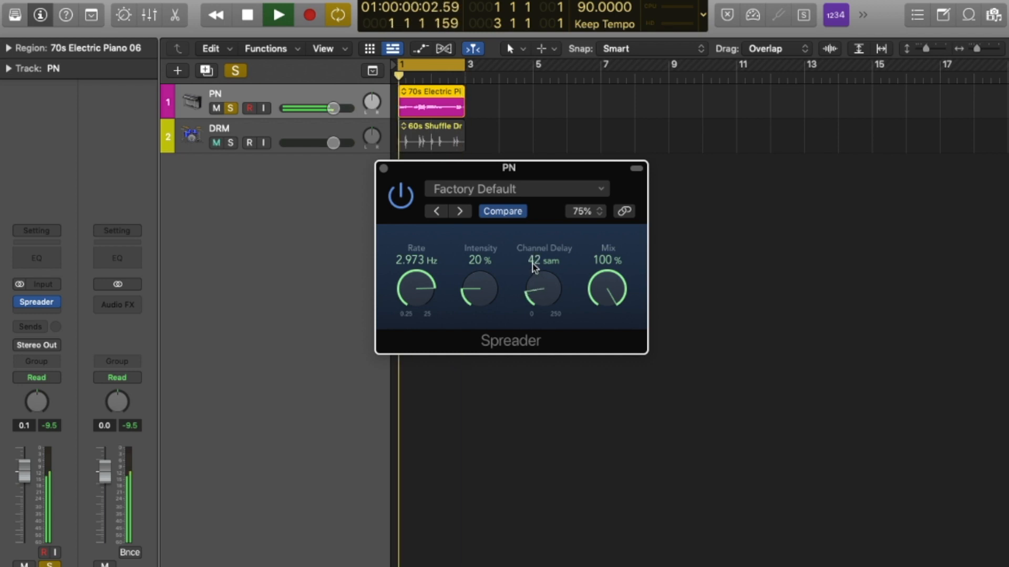
pyautogui.moveTo(479, 289); pyautogui.dragTo(480, 198)
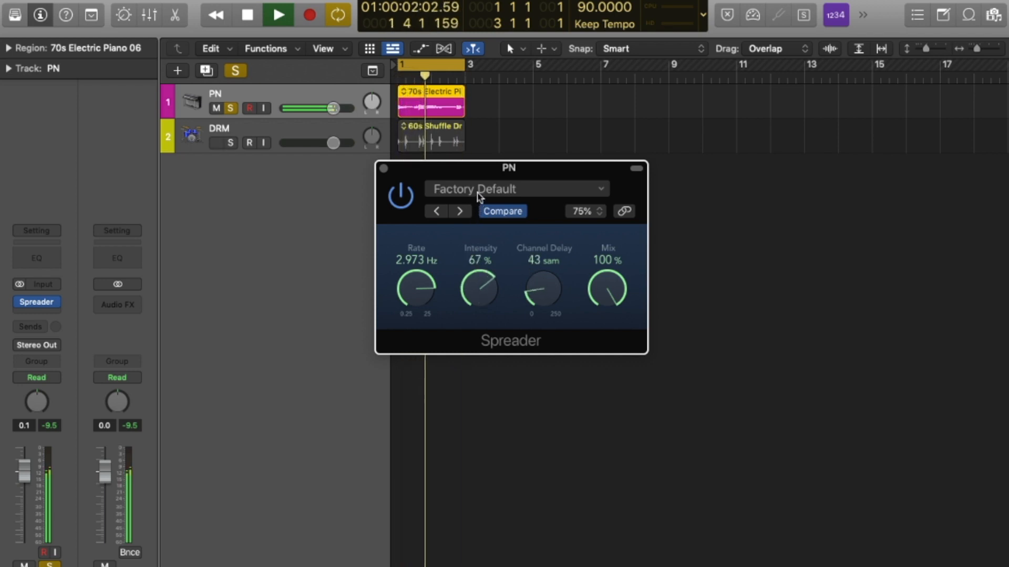
pyautogui.moveTo(606, 289); pyautogui.dragTo(571, 300)
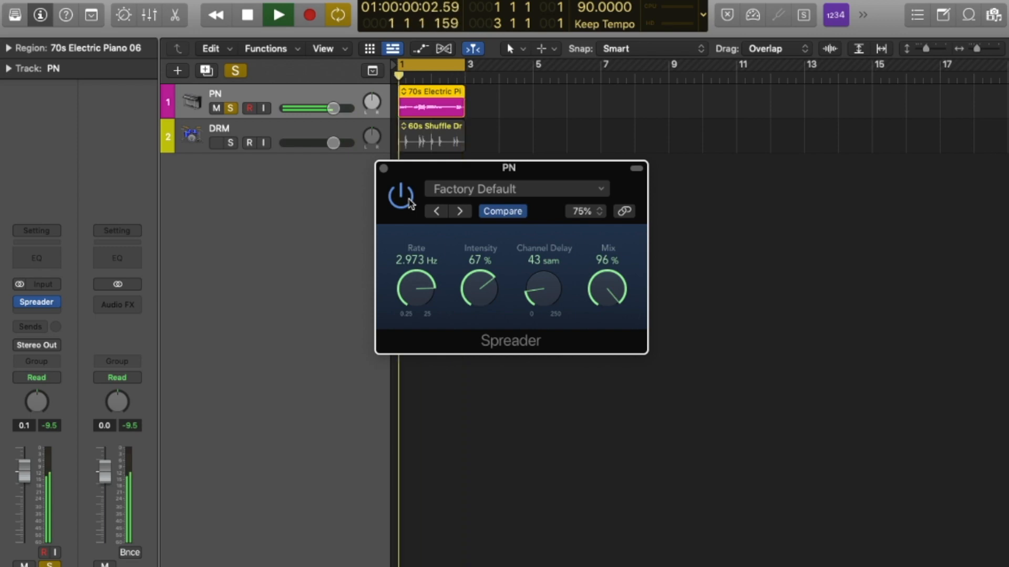
pyautogui.press('space')
# Replace Spreader with Tremolo on the PN track and set its rate to 10 bars while the loop plays
pyautogui.moveTo(56, 302)
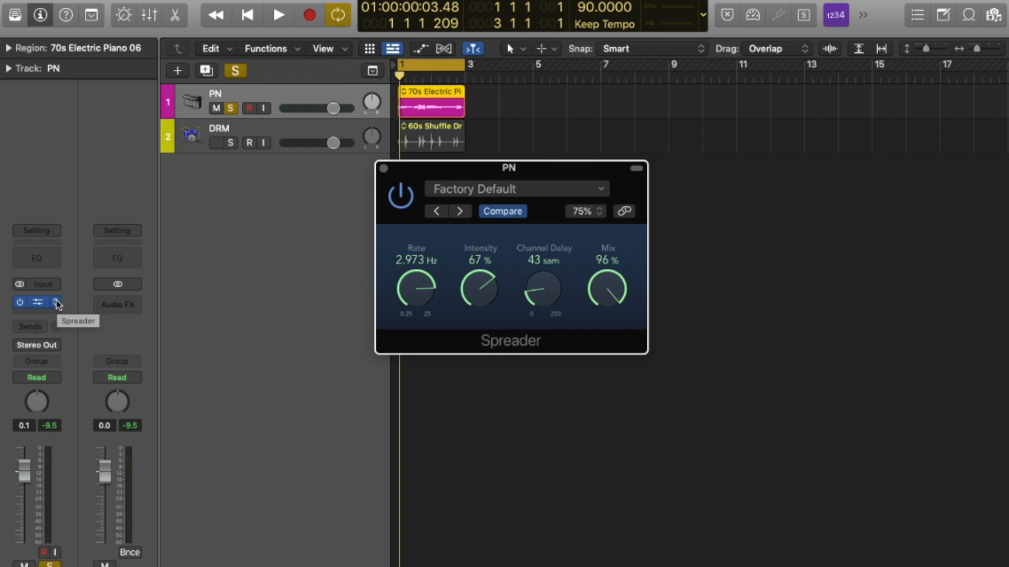
pyautogui.click(55, 302)
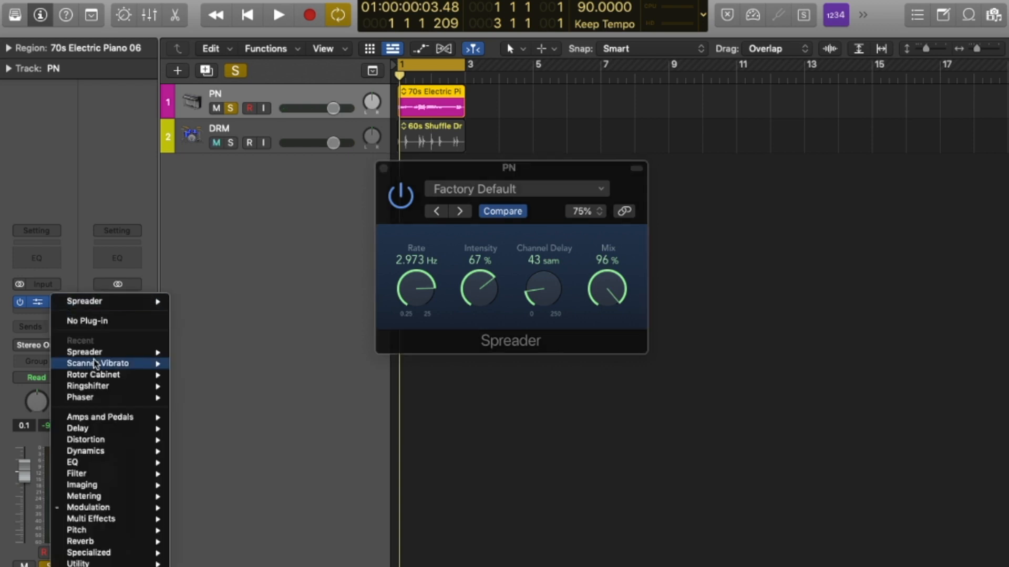
pyautogui.moveTo(139, 510)
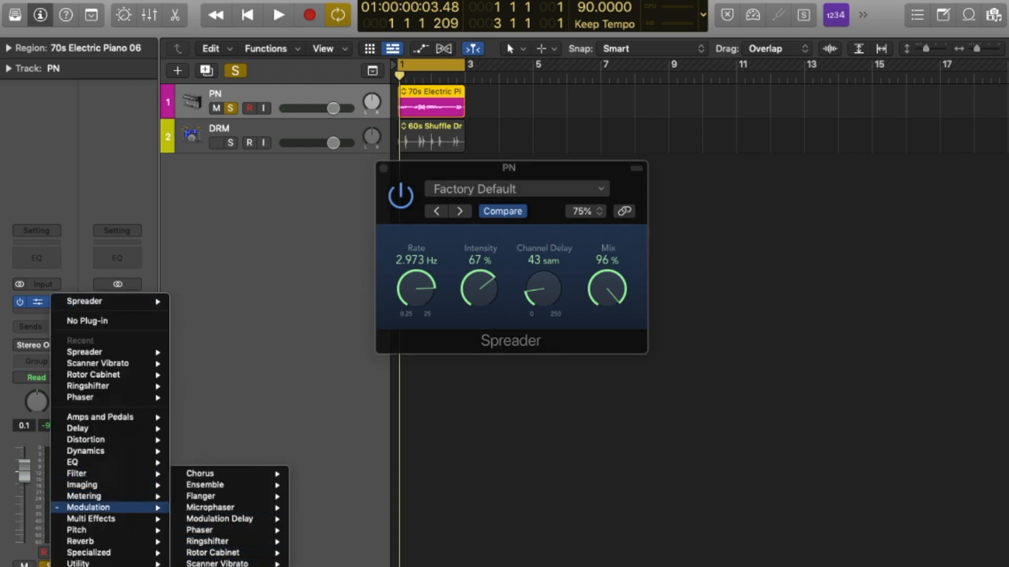
pyautogui.click(321, 566)
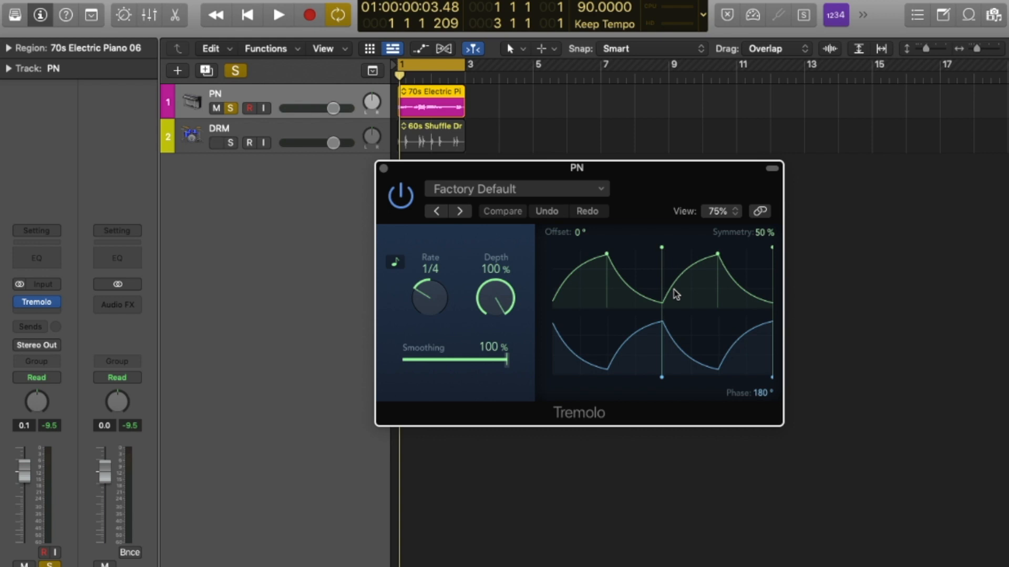
pyautogui.press('space')
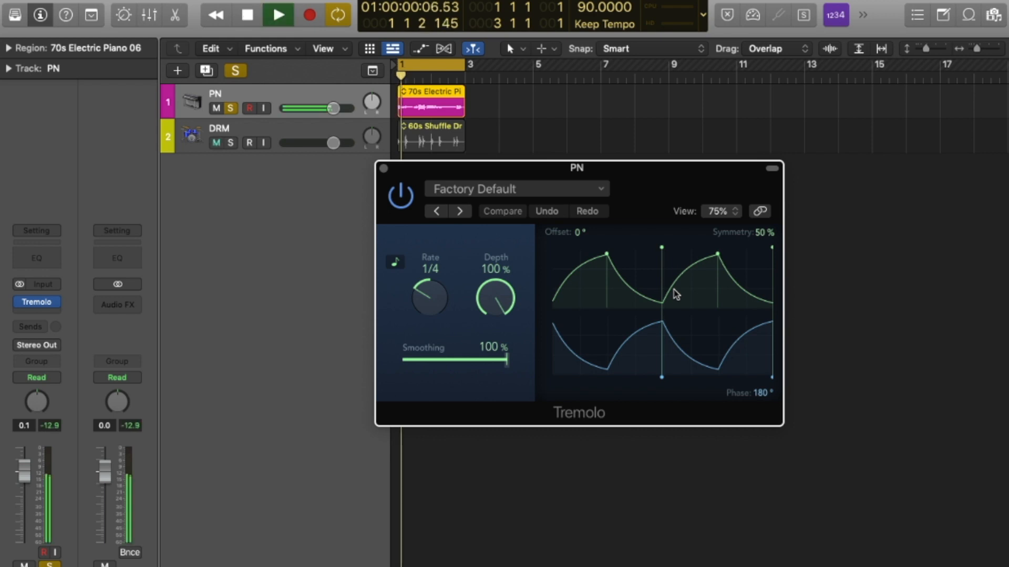
pyautogui.moveTo(428, 301); pyautogui.dragTo(464, 272)
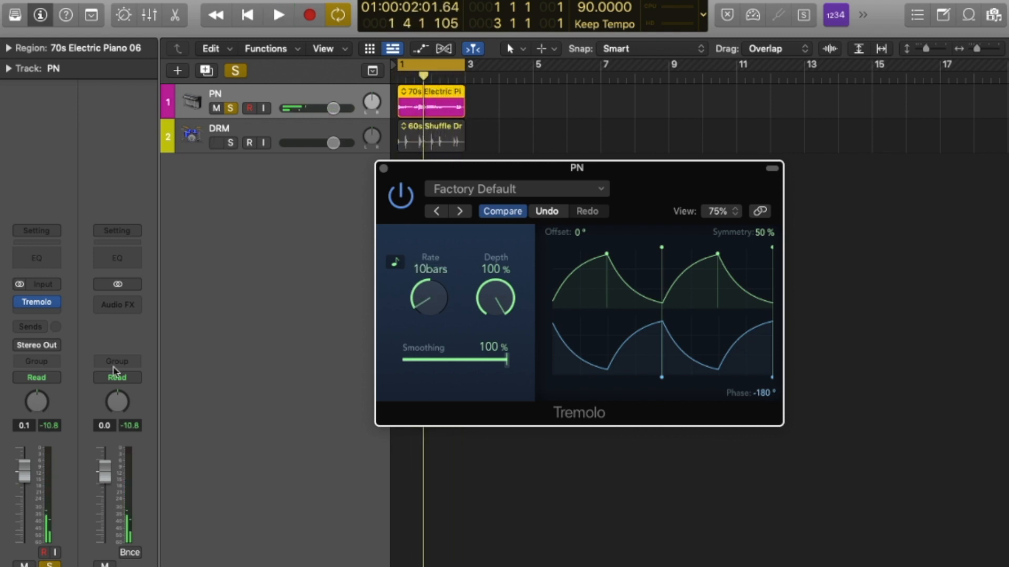
pyautogui.click(58, 303)
pyautogui.moveTo(151, 512)
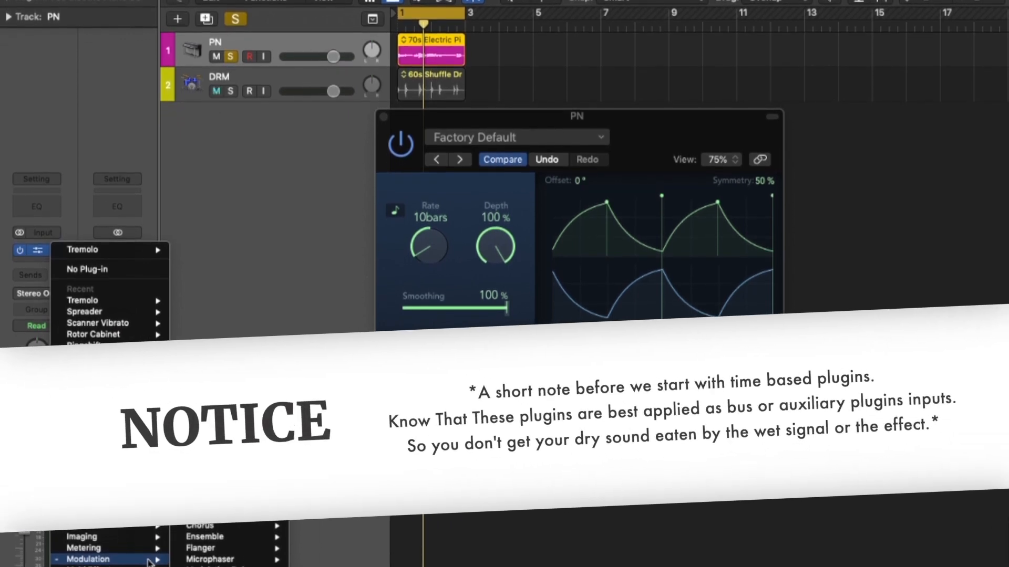
pyautogui.click(199, 232)
# Add a send to Bus 1 on the PN track
pyautogui.click(41, 276)
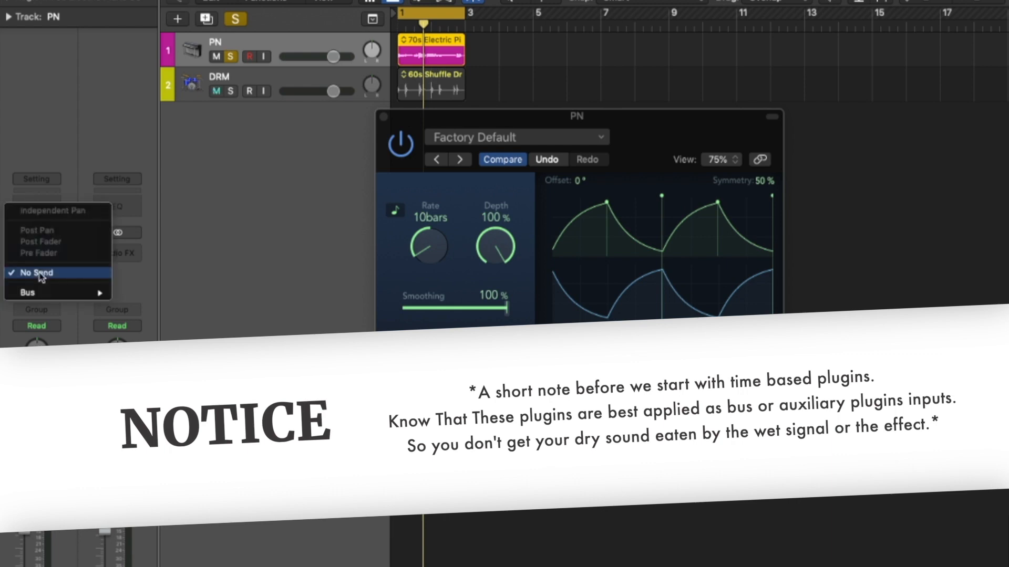
pyautogui.moveTo(52, 292)
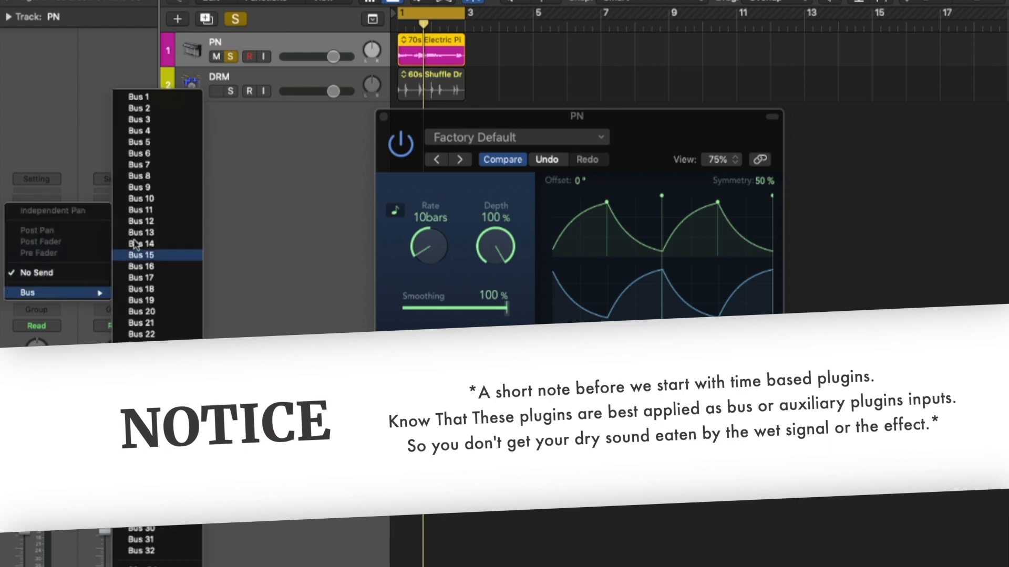
pyautogui.click(158, 98)
pyautogui.click(117, 243)
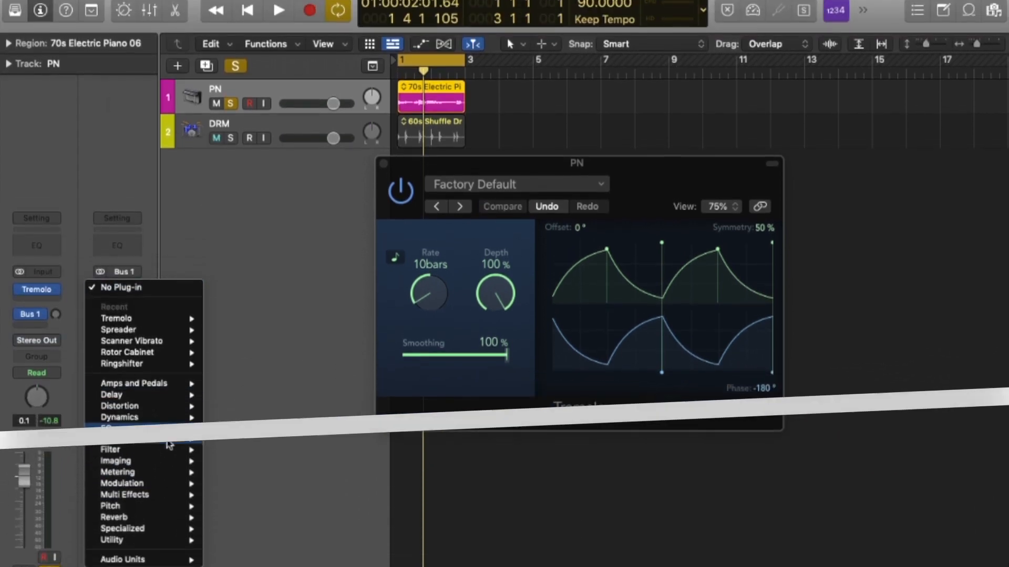
pyautogui.moveTo(168, 430)
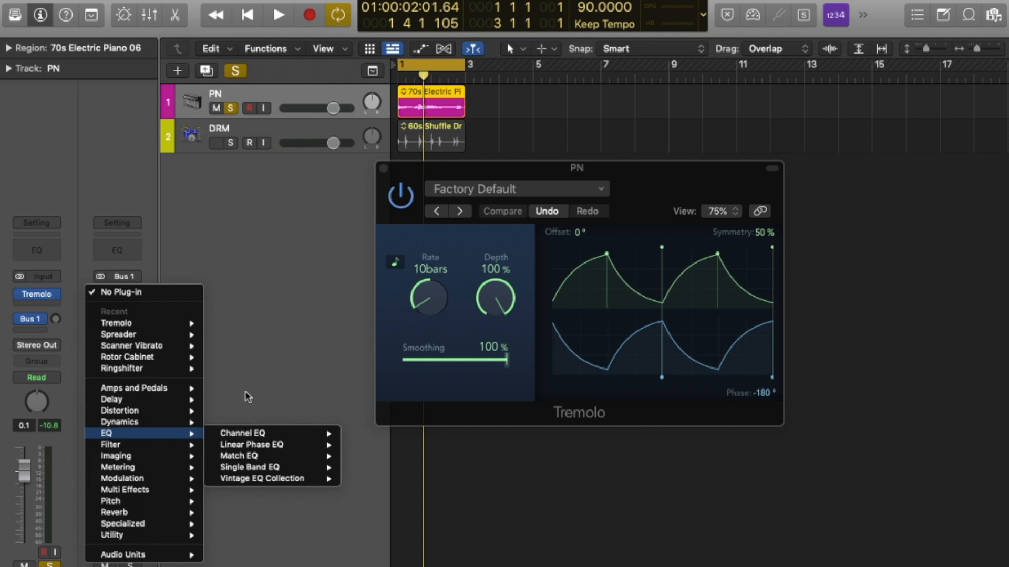
pyautogui.click(236, 397)
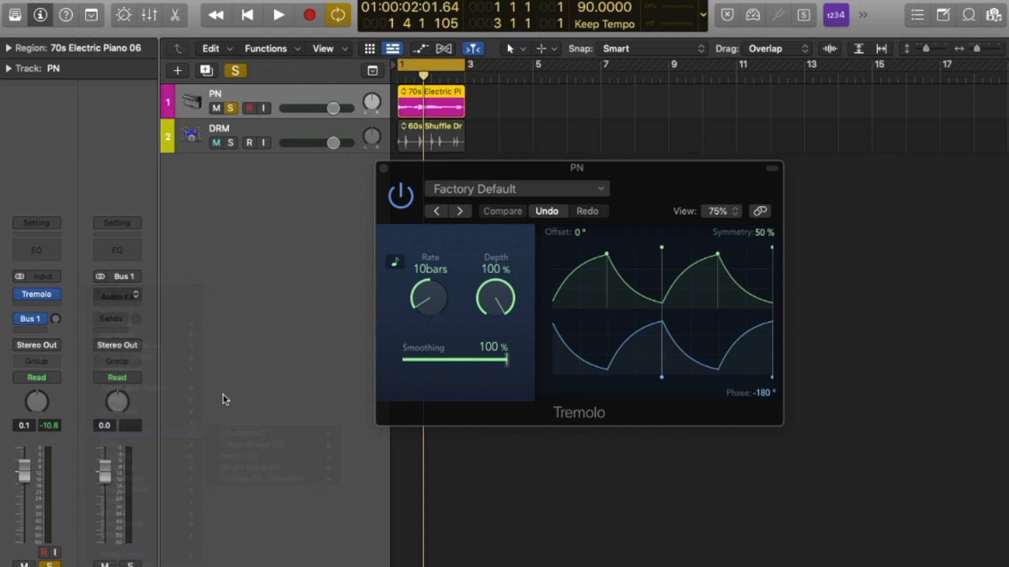
# Raise the PN track's Bus 1 send level and bypass the send
pyautogui.moveTo(57, 321); pyautogui.dragTo(58, 263)
pyautogui.click(42, 318)
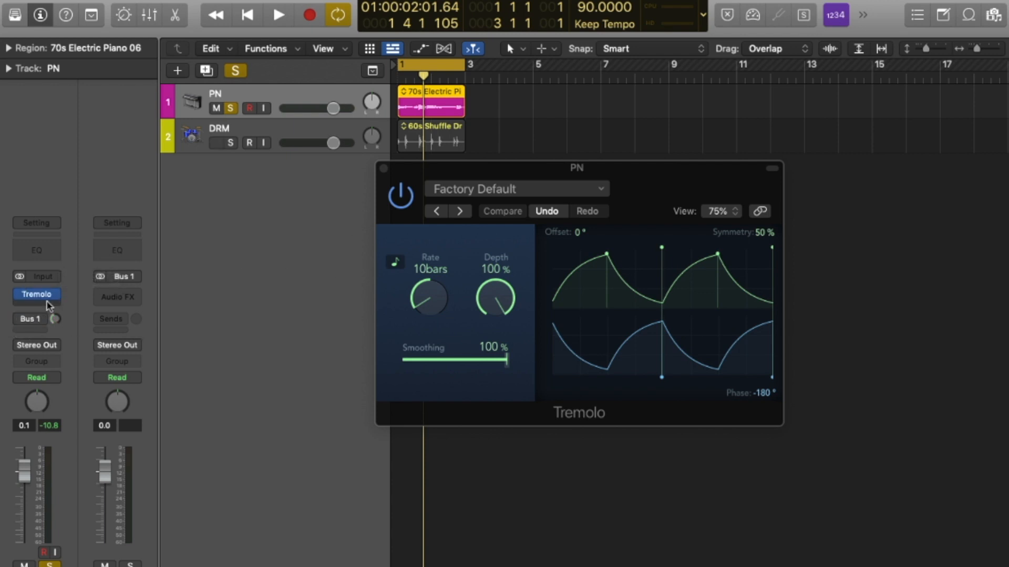
# Replace Tremolo with the Delay Designer plug-in on the PN track
pyautogui.click(46, 301)
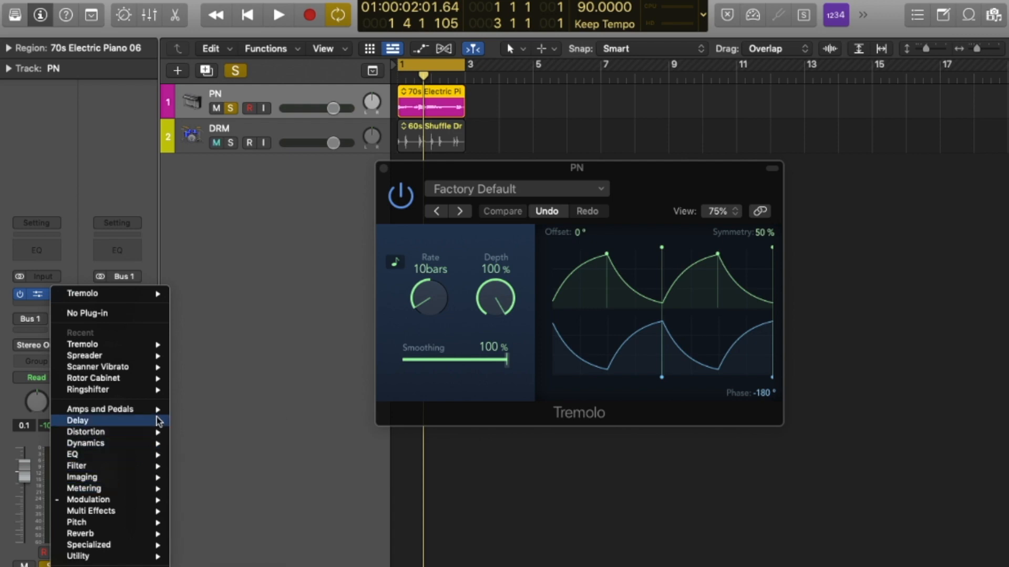
pyautogui.moveTo(167, 419)
pyautogui.moveTo(267, 419)
pyautogui.click(302, 420)
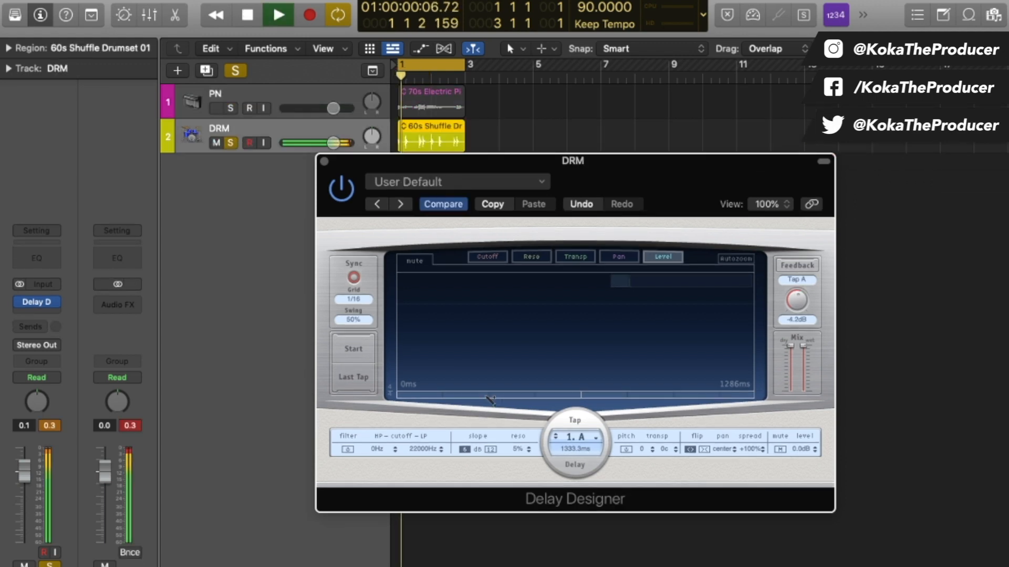
# Add five evenly spaced taps from 333.3 ms to 1000 ms in the DRM track's Delay Designer and audition the pattern
pyautogui.click(486, 395)
pyautogui.click(534, 395)
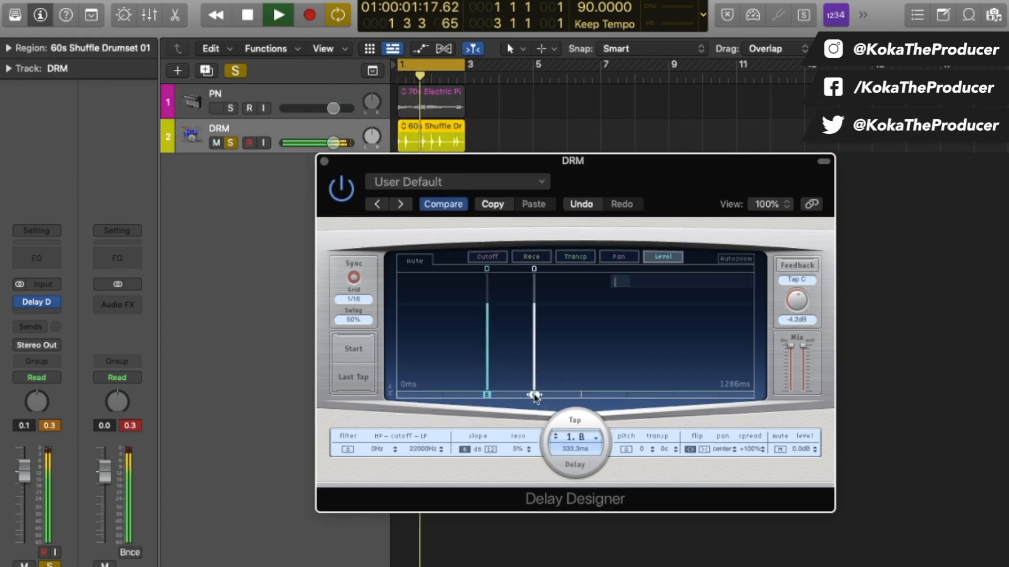
pyautogui.click(579, 395)
pyautogui.click(626, 395)
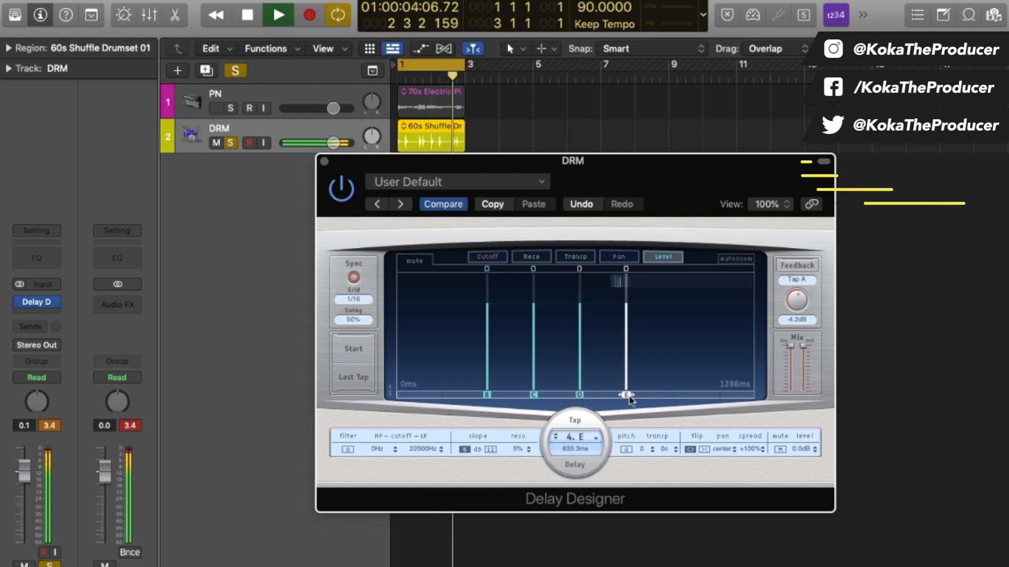
pyautogui.click(671, 395)
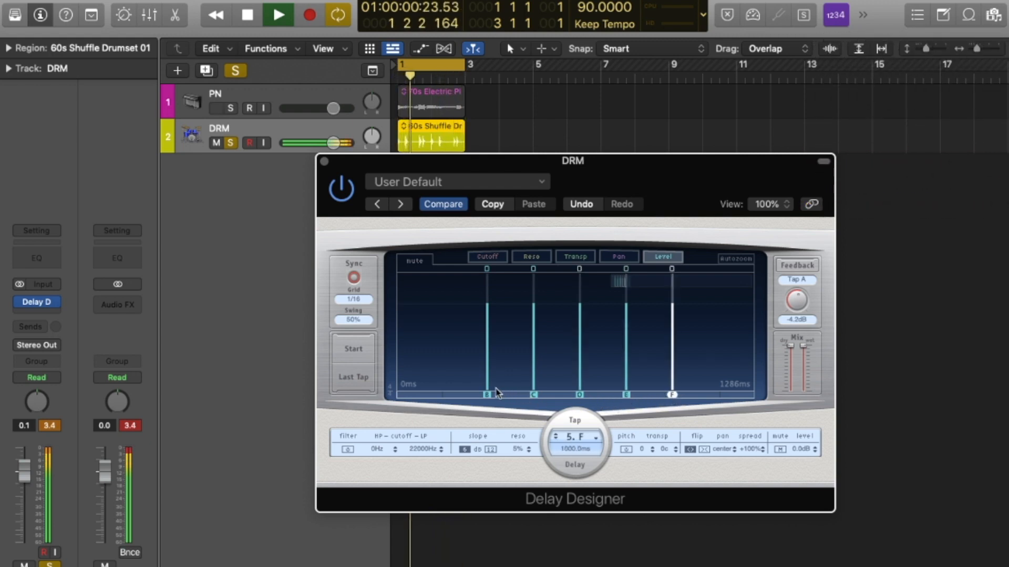
pyautogui.press('space')
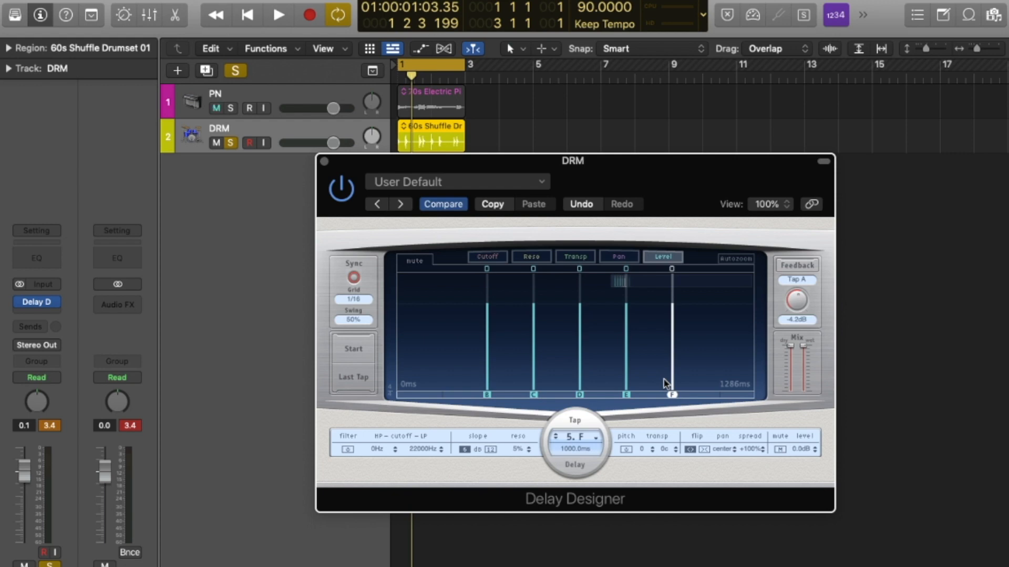
pyautogui.press('space')
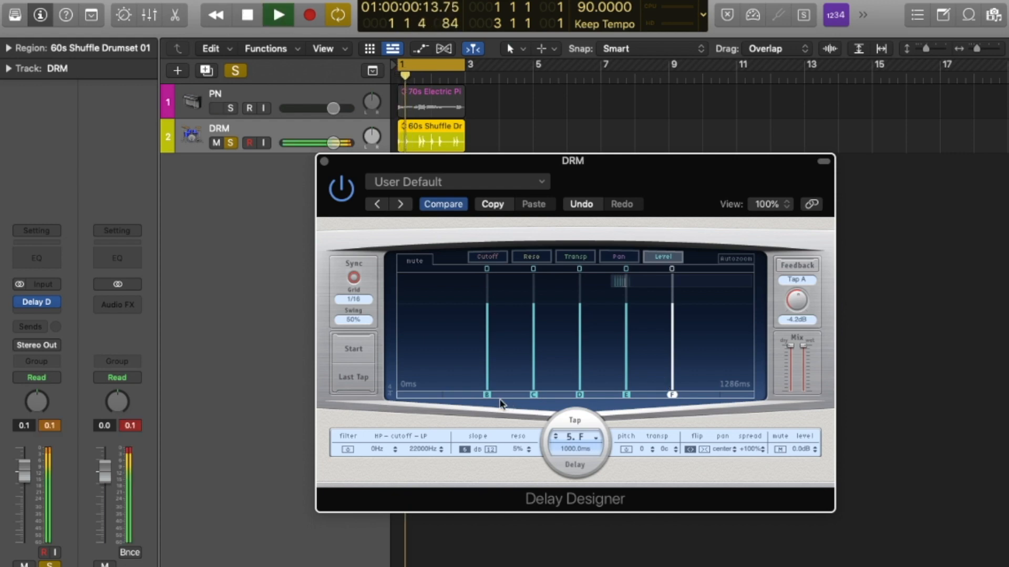
pyautogui.press('space')
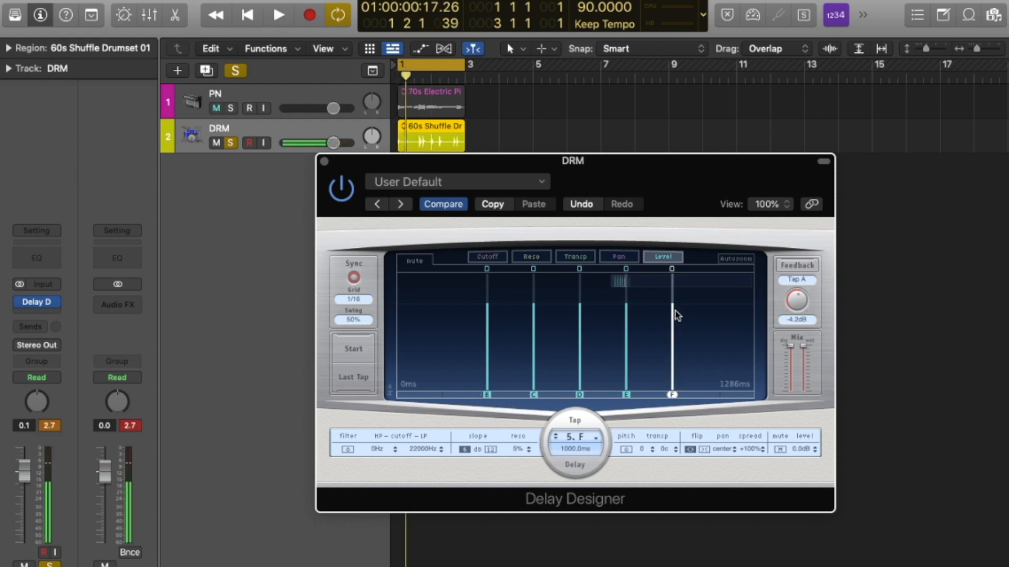
# Lower tap F's level to about -19 dB, adjust tap E's pan, and transpose tap D up 7 semitones
pyautogui.moveTo(673, 310); pyautogui.dragTo(675, 361)
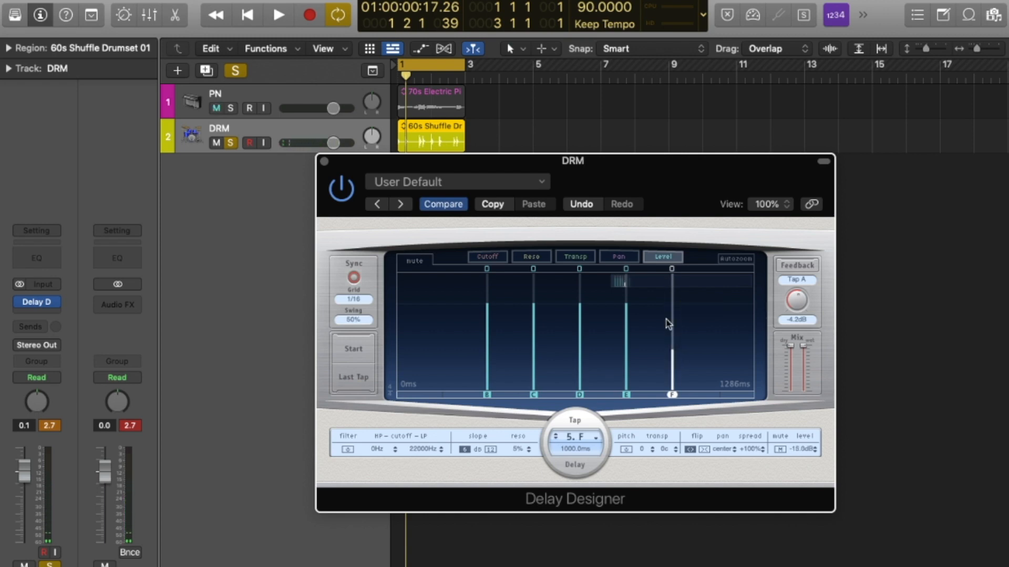
pyautogui.click(628, 261)
pyautogui.moveTo(625, 294); pyautogui.dragTo(582, 285)
pyautogui.click(588, 261)
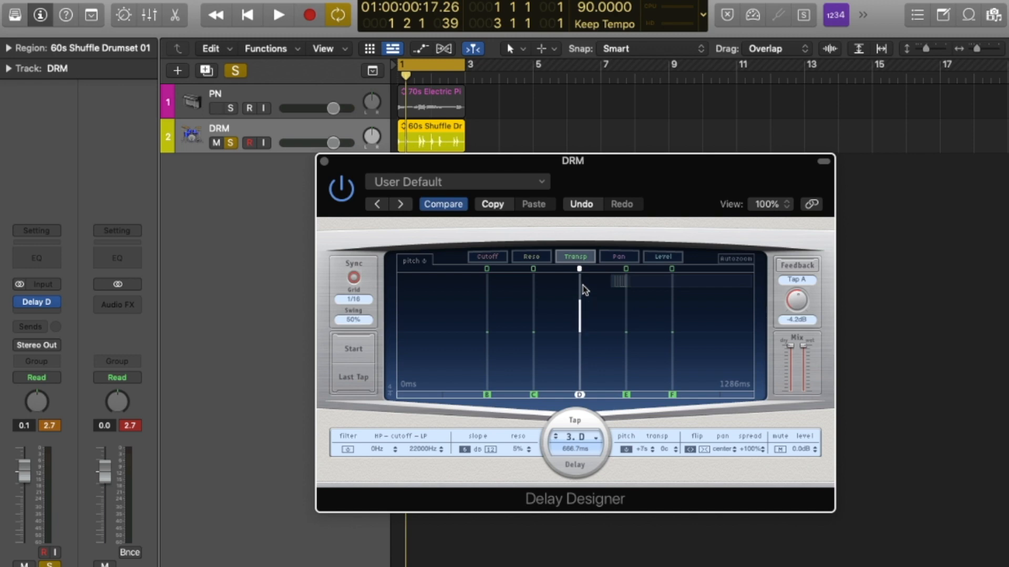
# Set tap C's resonance to about 70% and tap B's low-pass cutoff to 490 Hz, and audition the drum loop
pyautogui.click(541, 256)
pyautogui.moveTo(536, 310); pyautogui.dragTo(541, 237)
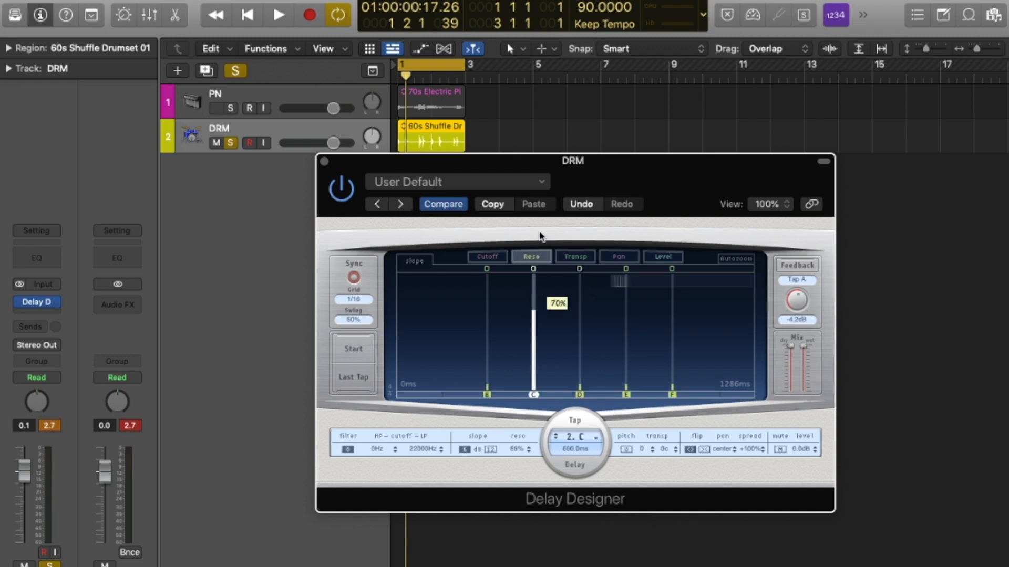
pyautogui.click(487, 257)
pyautogui.moveTo(487, 310); pyautogui.dragTo(486, 336)
pyautogui.press('space')
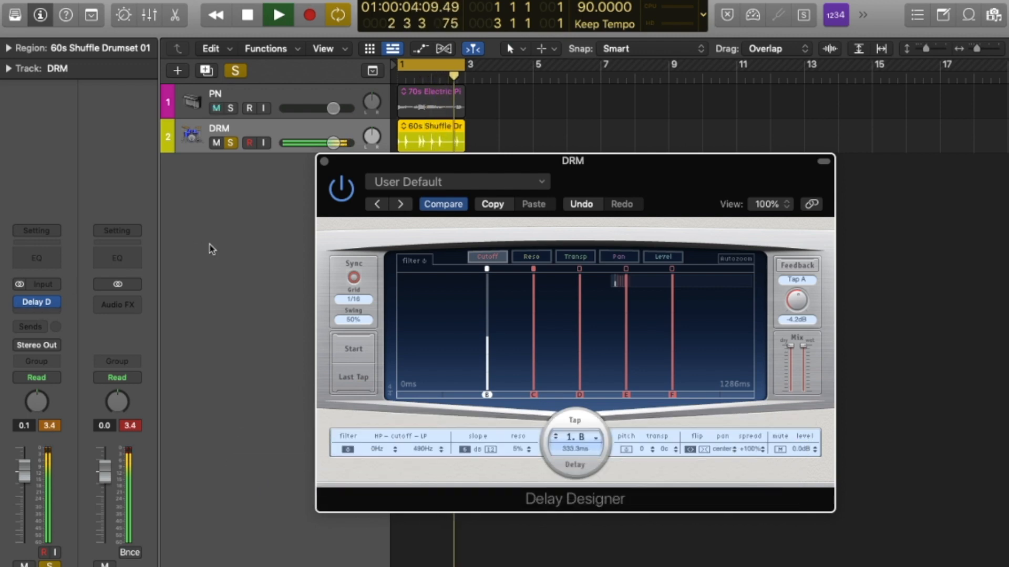
pyautogui.moveTo(52, 306)
pyautogui.press('space')
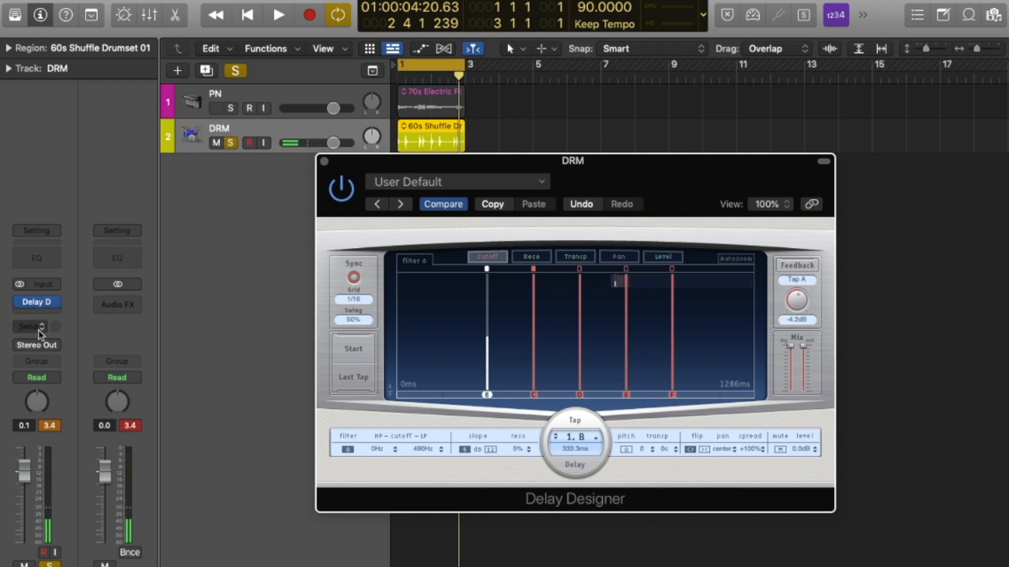
# Add a Bus 1 send on the DRM track, moving Delay Designer onto Aux 1 and soloing that channel
pyautogui.click(40, 328)
pyautogui.moveTo(78, 345)
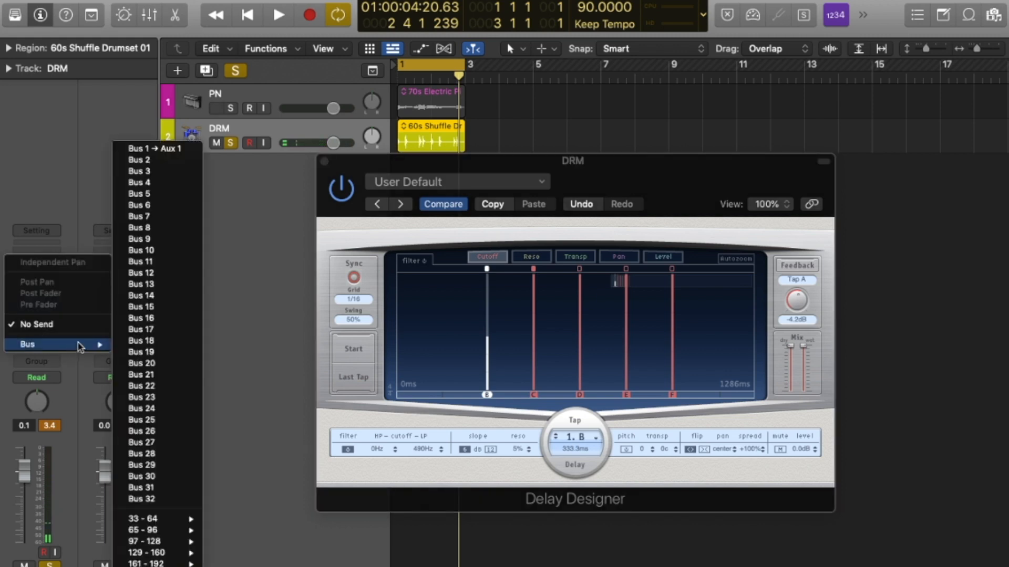
pyautogui.click(159, 152)
pyautogui.moveTo(37, 294); pyautogui.dragTo(117, 294)
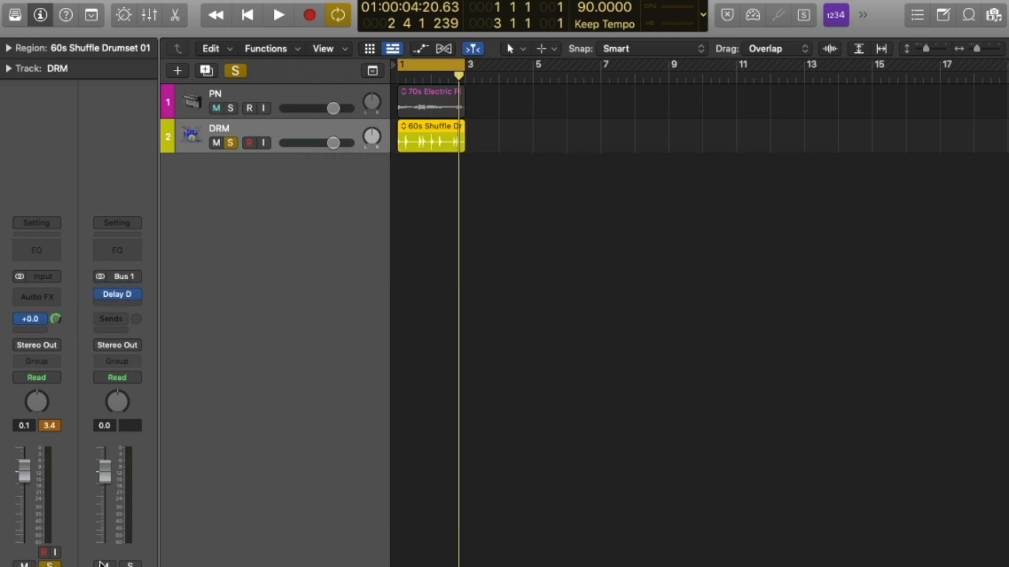
pyautogui.click(130, 565)
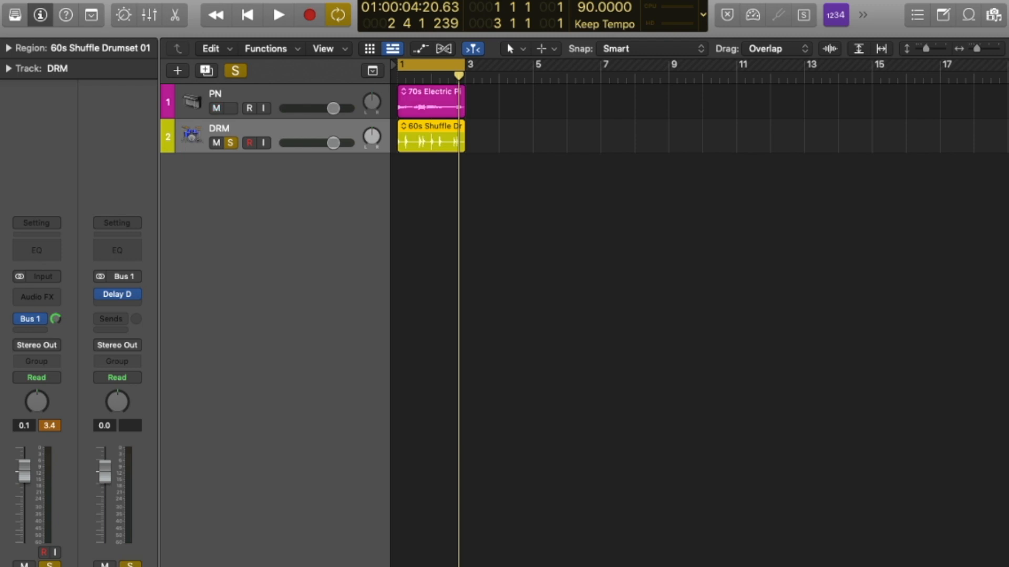
# Audition the soloed Aux 1 return and move tap B to 1166.7 ms in its Delay Designer
pyautogui.press('space')
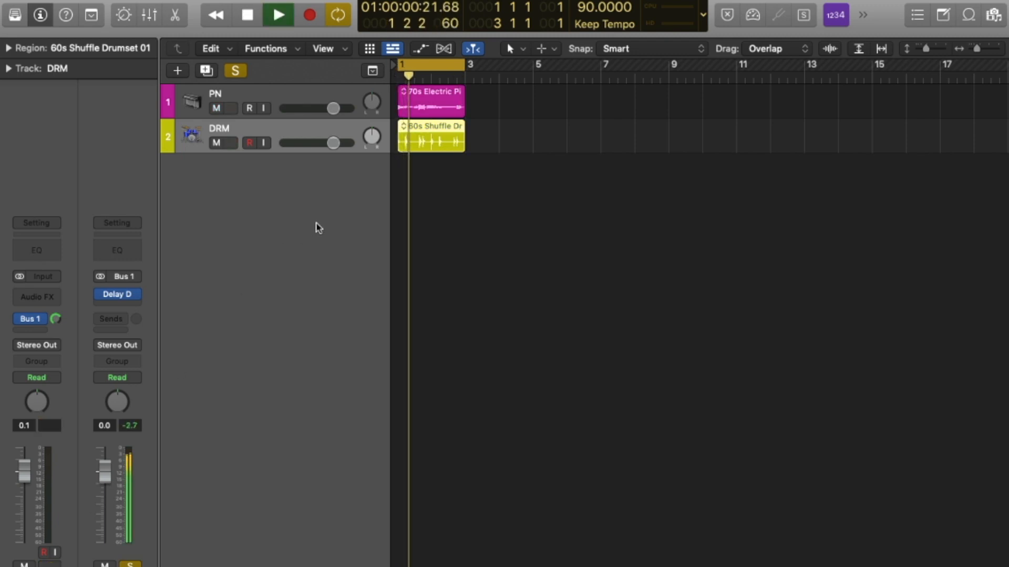
pyautogui.click(119, 298)
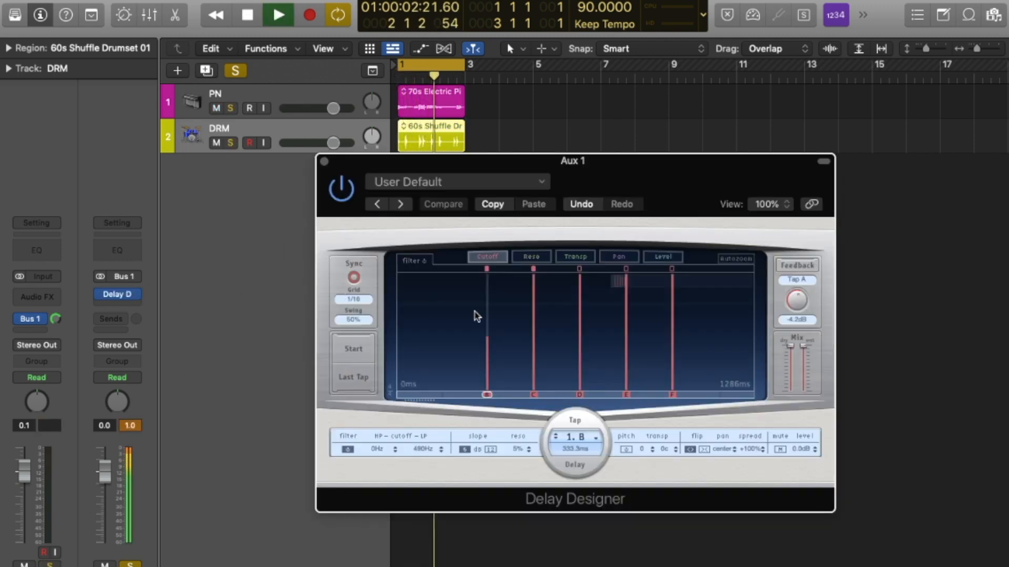
pyautogui.press('space')
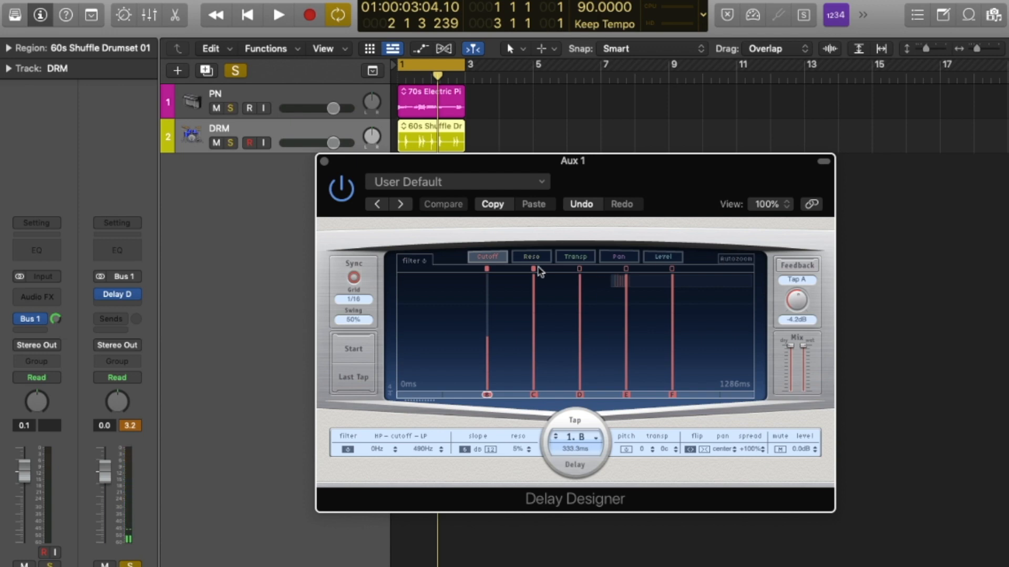
pyautogui.press('space')
pyautogui.press('space')
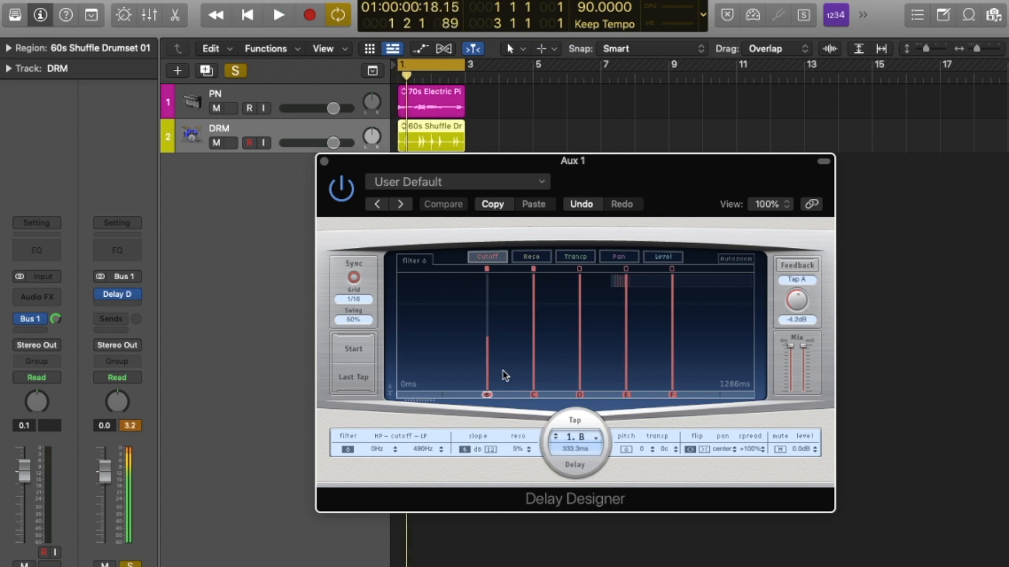
pyautogui.press('space')
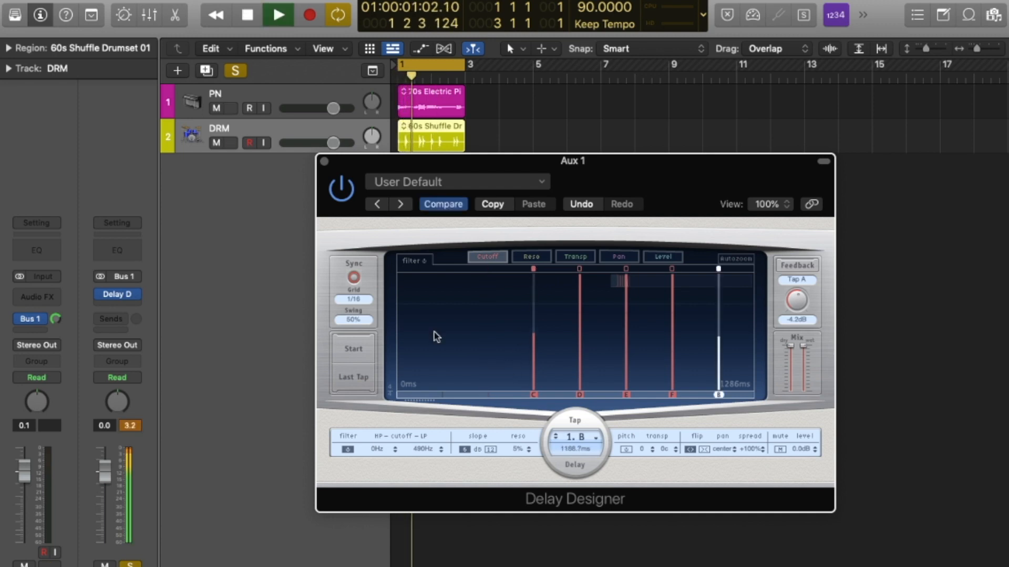
pyautogui.press('space')
pyautogui.press('space')
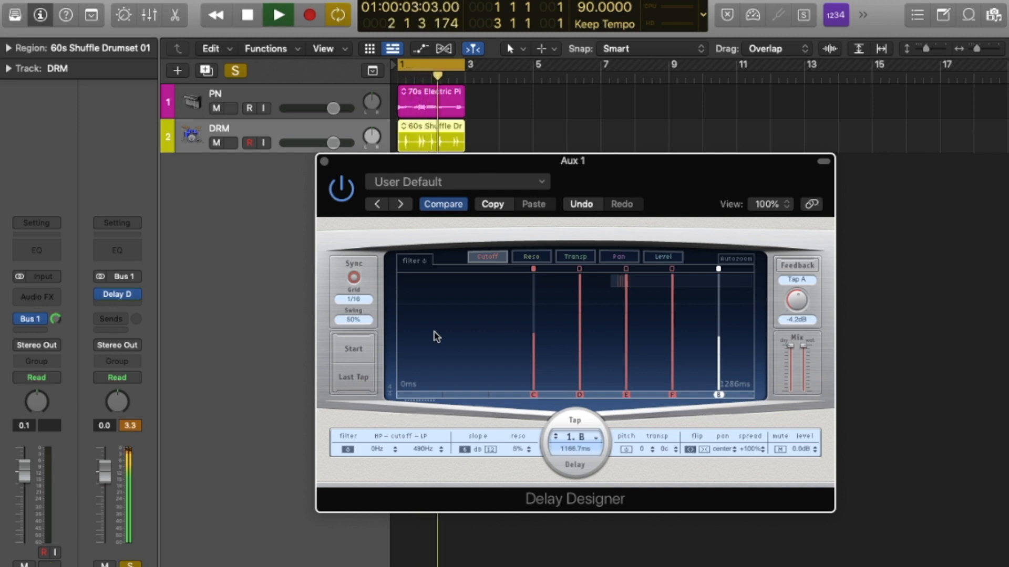
# Mute the dry signal in Aux 1's Delay Designer mix for comparison and restore its default level
pyautogui.moveTo(790, 345); pyautogui.dragTo(790, 403)
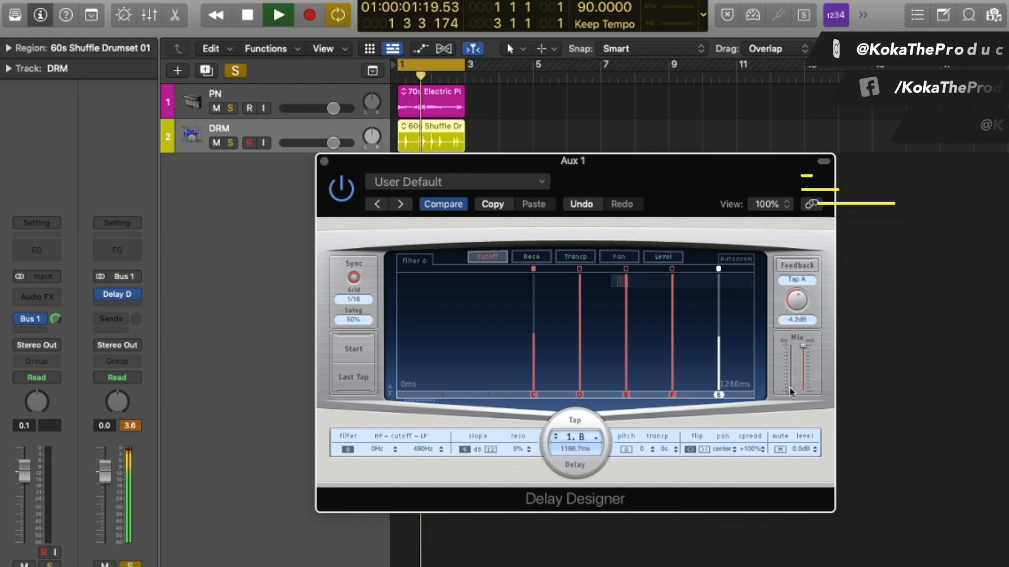
pyautogui.keyDown('alt'); pyautogui.click(789, 387); pyautogui.keyUp('alt')
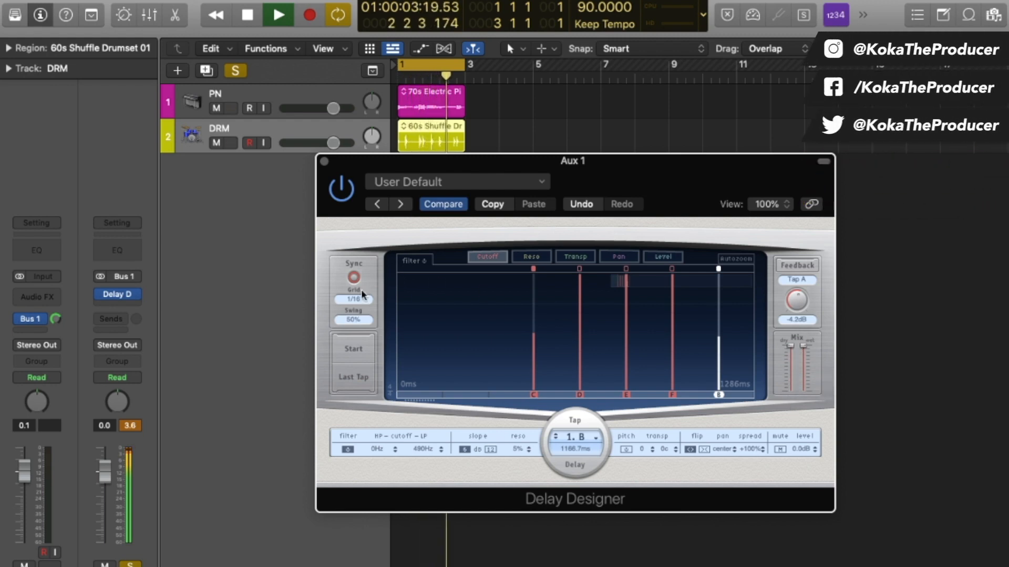
pyautogui.press('space')
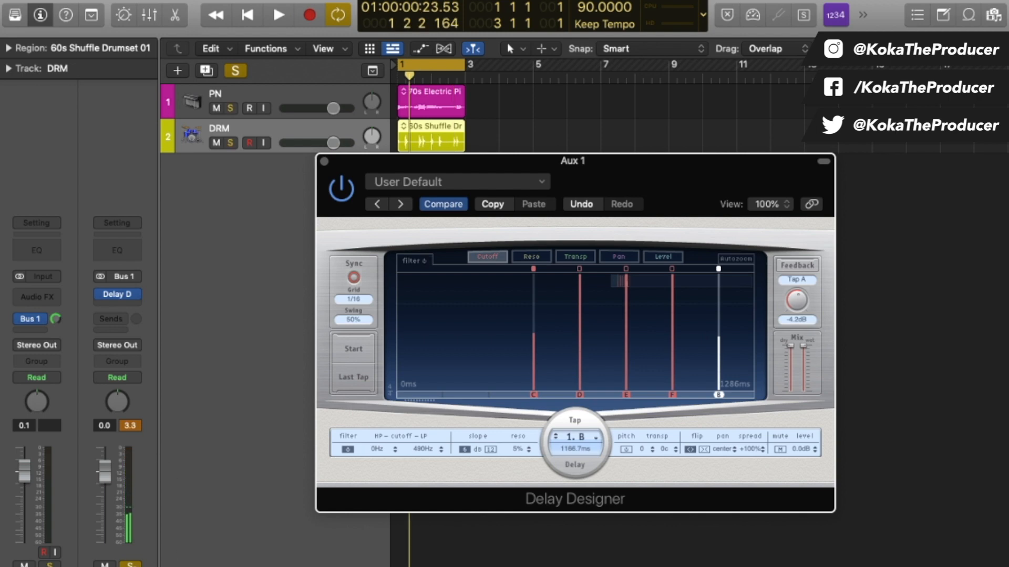
# Take Aux 1's delay send out of use and insert the Echo plug-in on the DRM track
pyautogui.click(130, 564)
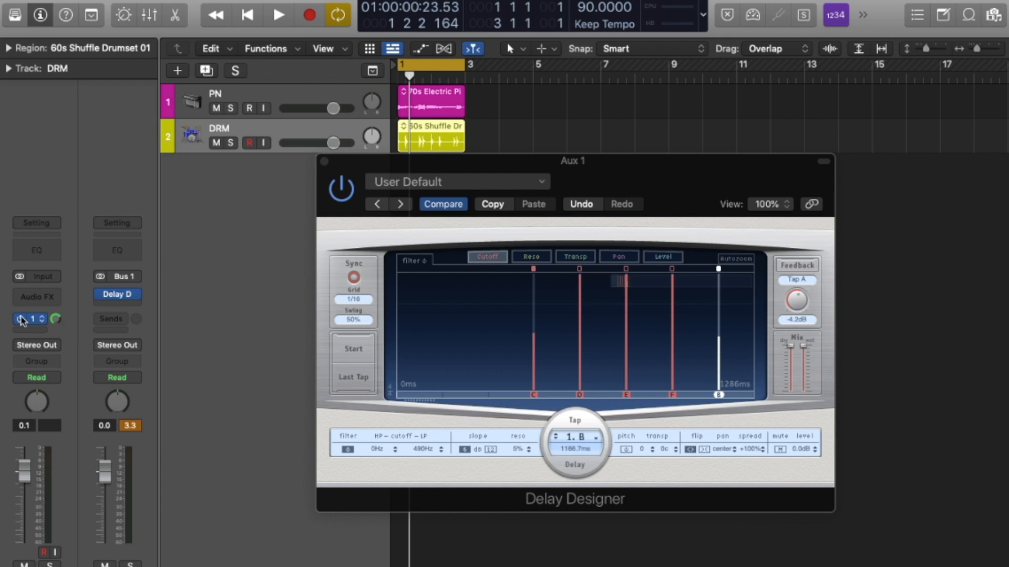
pyautogui.click(40, 319)
pyautogui.click(245, 305)
pyautogui.moveTo(104, 296)
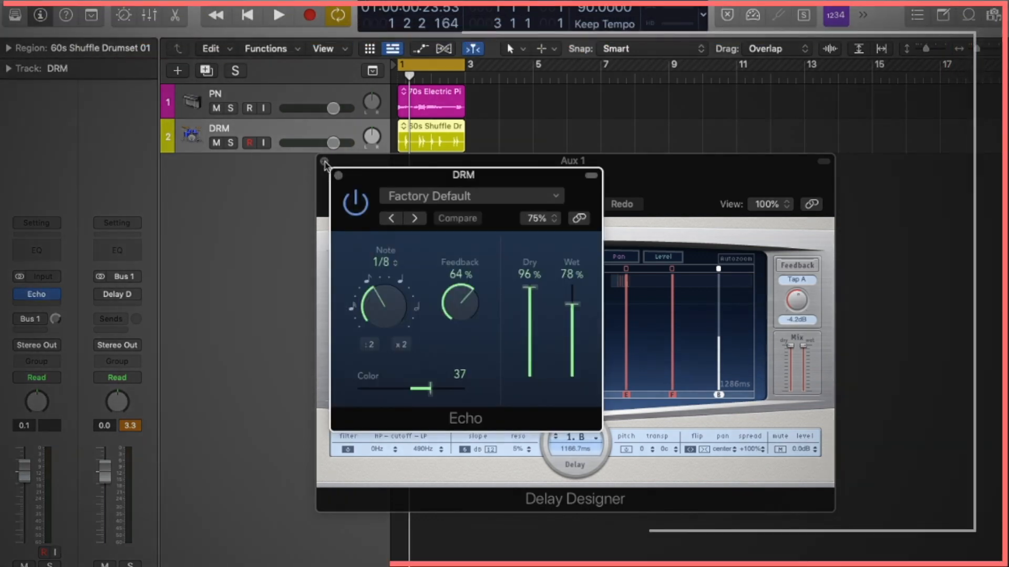
pyautogui.click(325, 161)
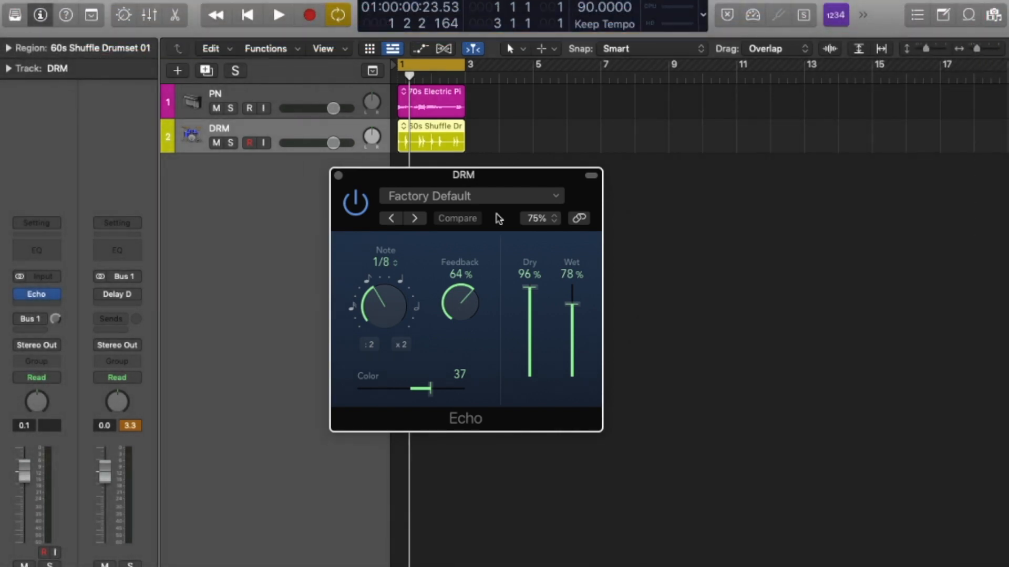
# Mute the PN track and audition Echo at its factory default settings on the drums
pyautogui.press('space')
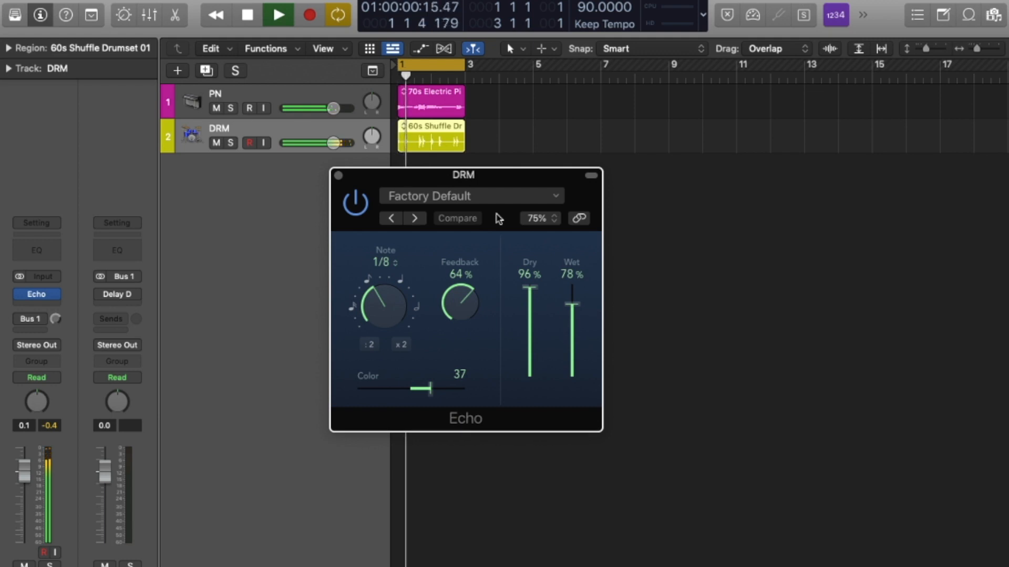
pyautogui.press('space')
pyautogui.click(217, 108)
pyautogui.press('space')
# Audition the drums with Echo's note value at 1/8 dotted and set it to 1/4
pyautogui.press('space')
pyautogui.moveTo(383, 309); pyautogui.dragTo(383, 266)
pyautogui.press('space')
pyautogui.press('space')
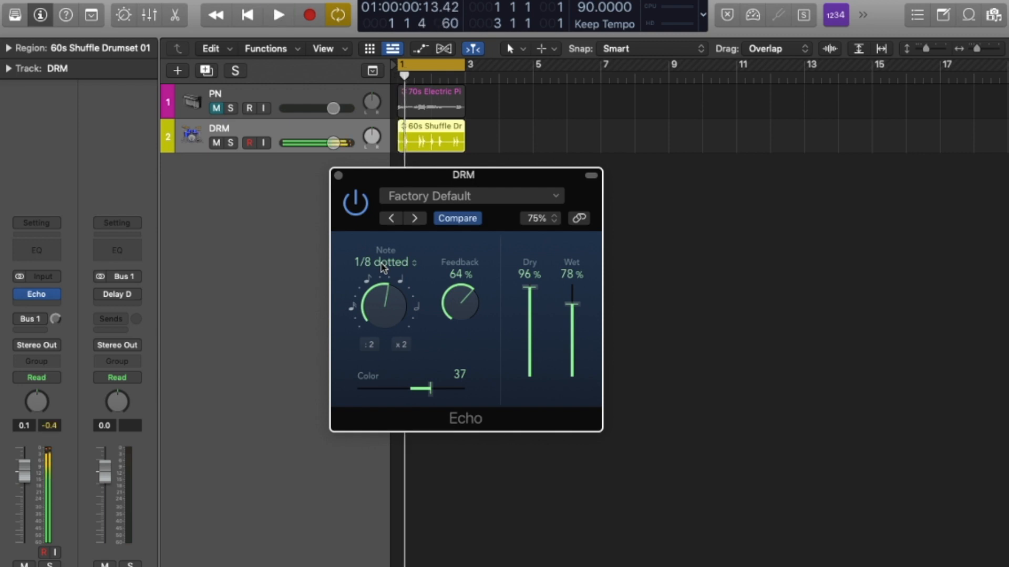
pyautogui.moveTo(381, 306); pyautogui.dragTo(383, 295)
pyautogui.press('space')
pyautogui.press('space')
pyautogui.press('space')
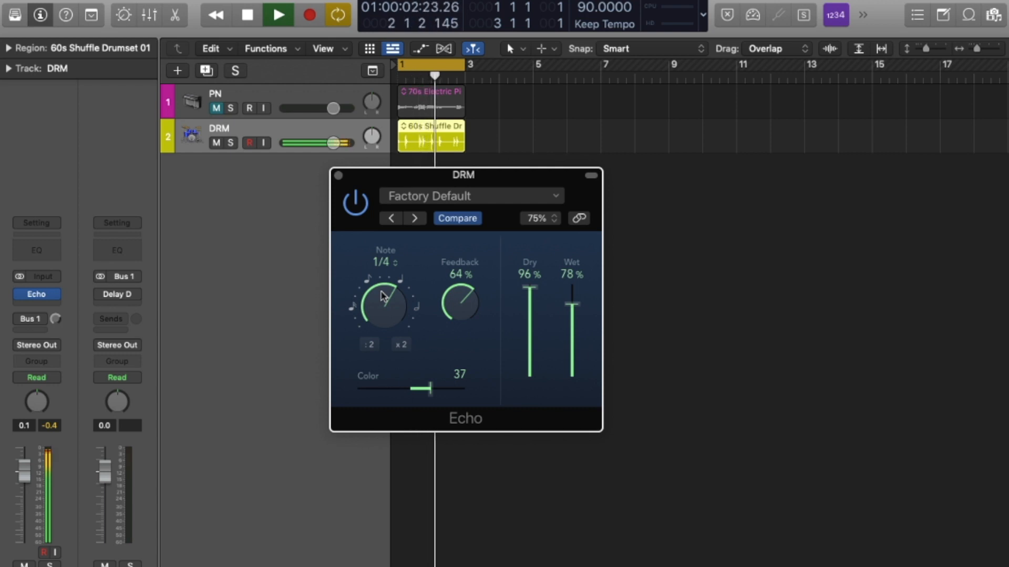
pyautogui.press('space')
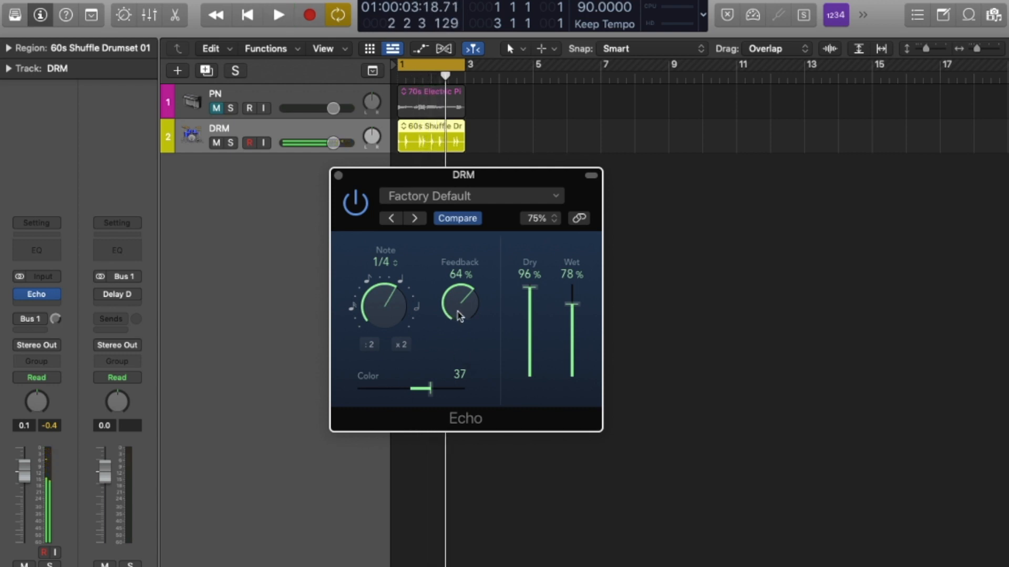
# Set Echo's feedback to 32% and its color to -100, auditioning the drum loop
pyautogui.press('space')
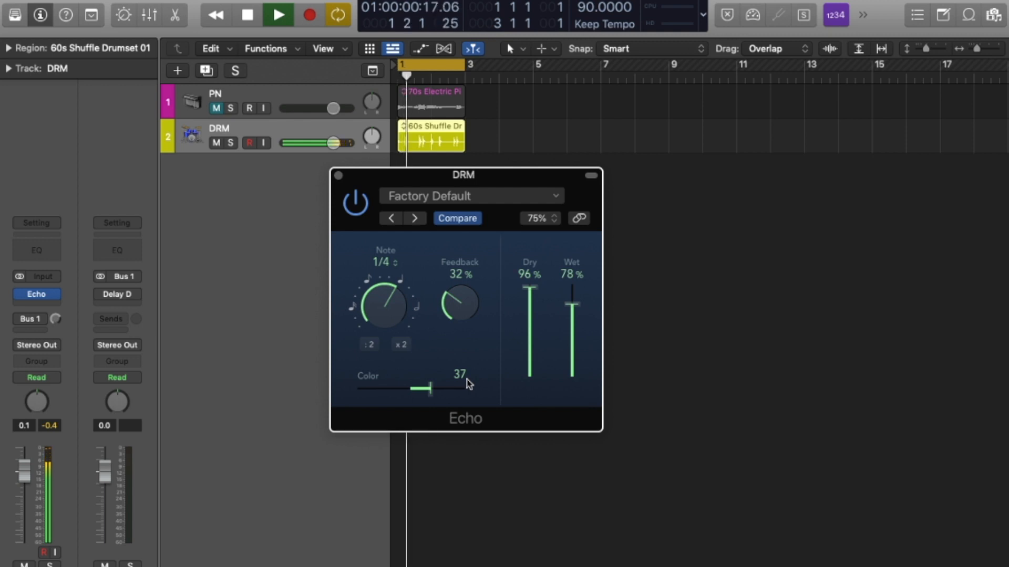
pyautogui.press('space')
pyautogui.moveTo(430, 395); pyautogui.dragTo(351, 398)
pyautogui.press('space')
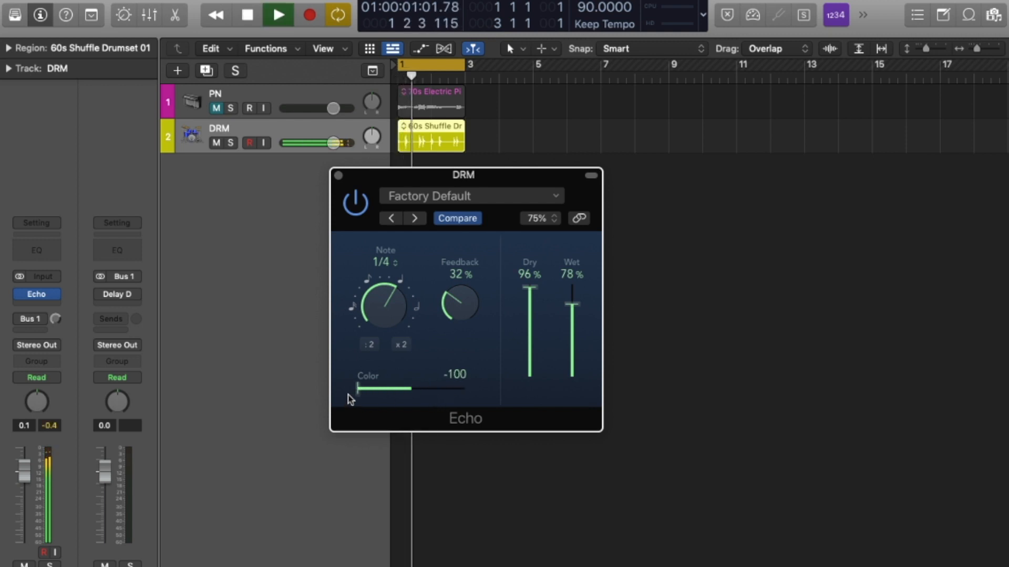
pyautogui.press('space')
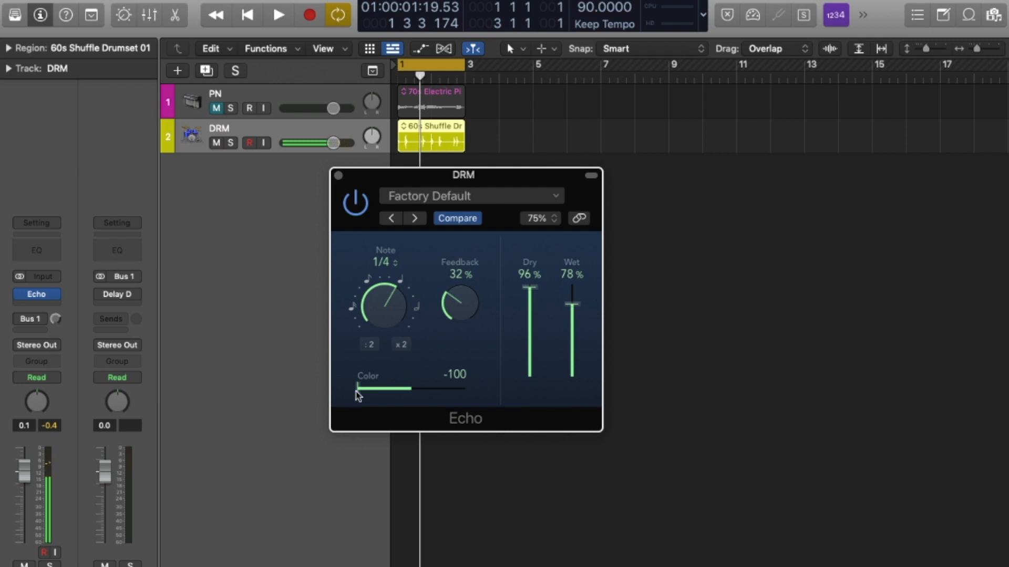
# Raise Echo's color to 93 and audition the brighter repeats
pyautogui.moveTo(355, 393); pyautogui.dragTo(411, 398)
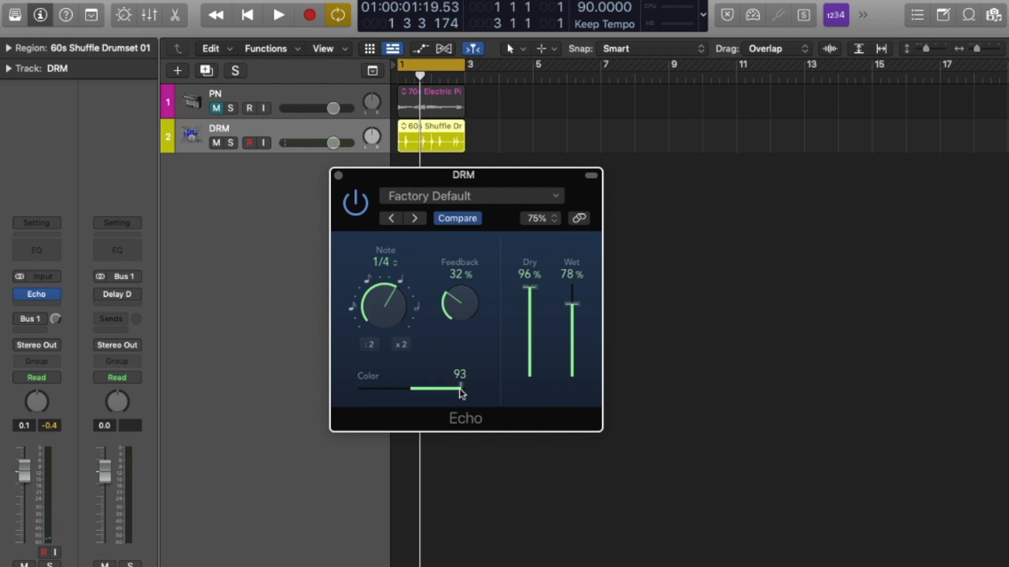
pyautogui.press('space')
pyautogui.press('space')
# Replace Echo with the Sample Delay plug-in on the DRM track
pyautogui.click(52, 294)
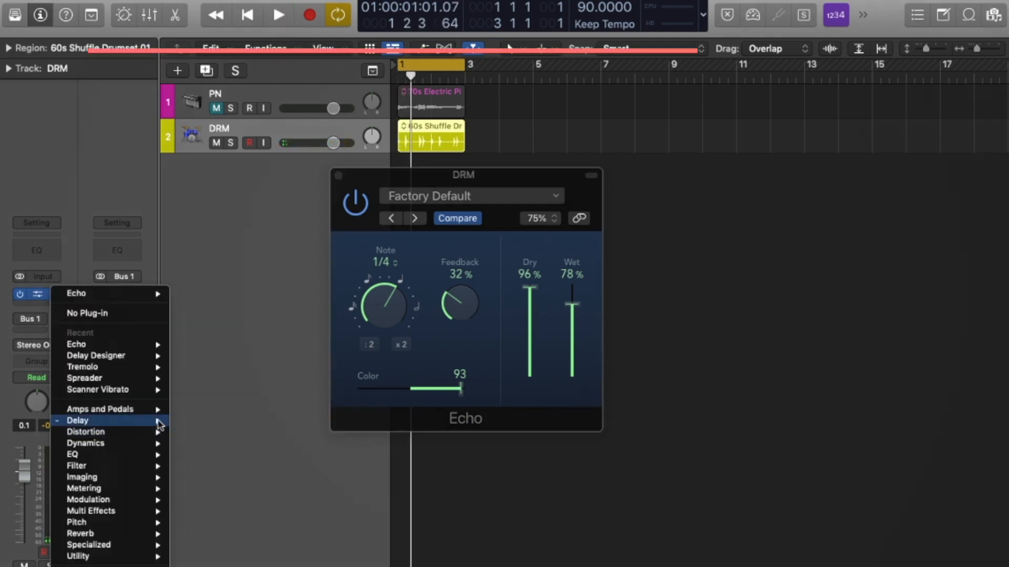
pyautogui.moveTo(160, 425)
pyautogui.moveTo(220, 442)
pyautogui.click(315, 442)
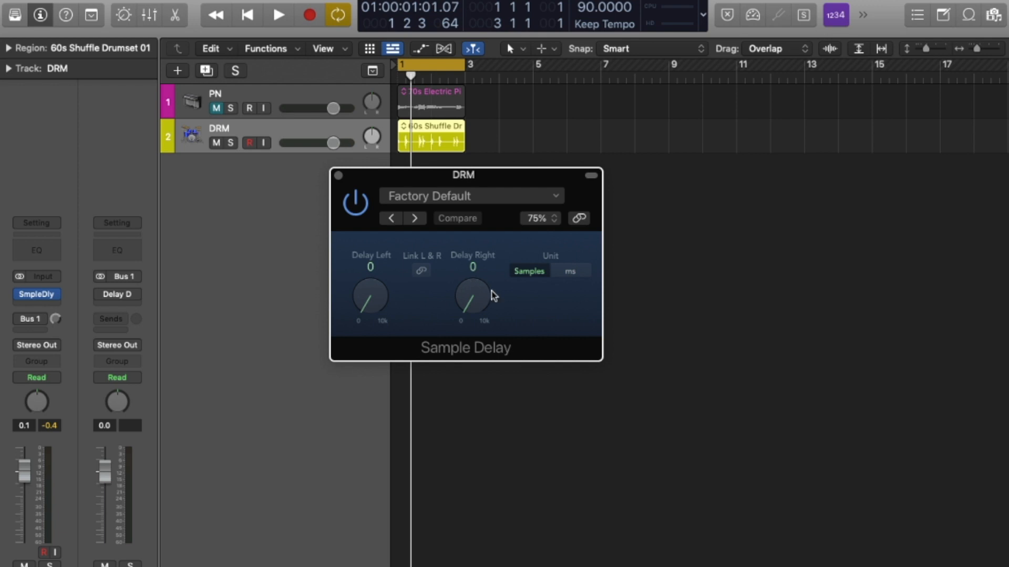
# Set Sample Delay's left delay to 397 samples and switch its unit to ms while auditioning the drums
pyautogui.press('space')
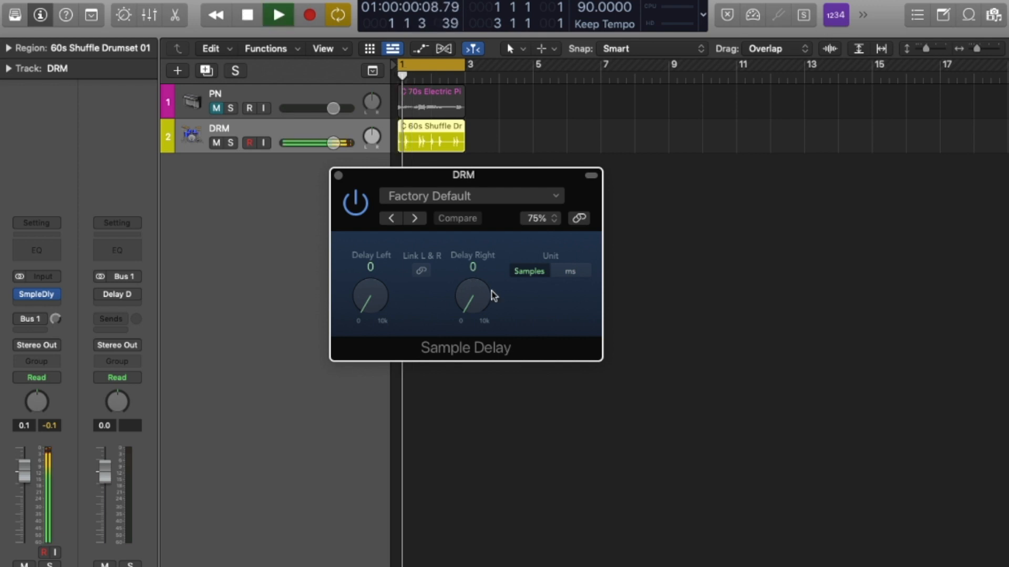
pyautogui.moveTo(484, 295); pyautogui.dragTo(468, 333)
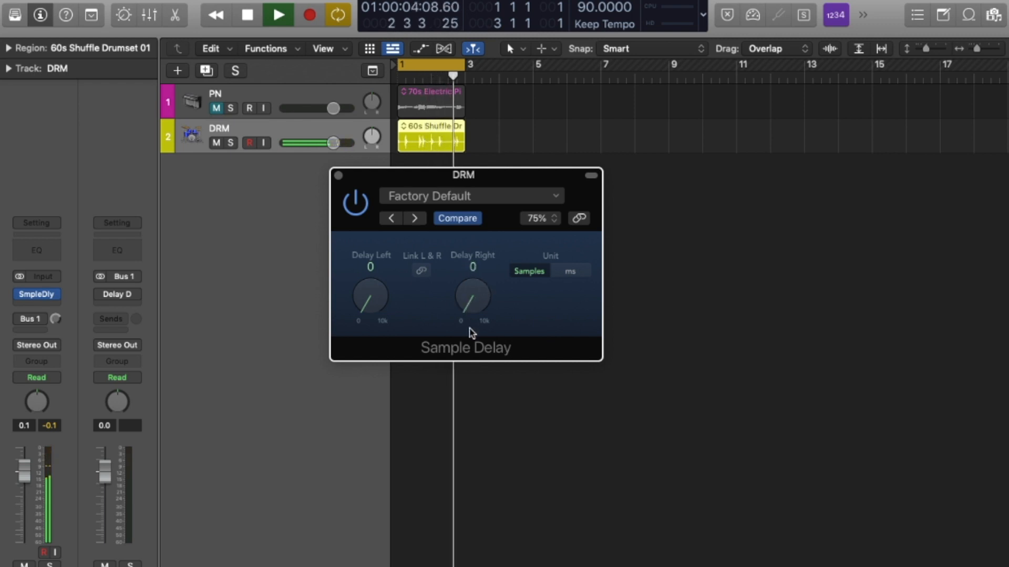
pyautogui.moveTo(399, 309); pyautogui.dragTo(383, 292)
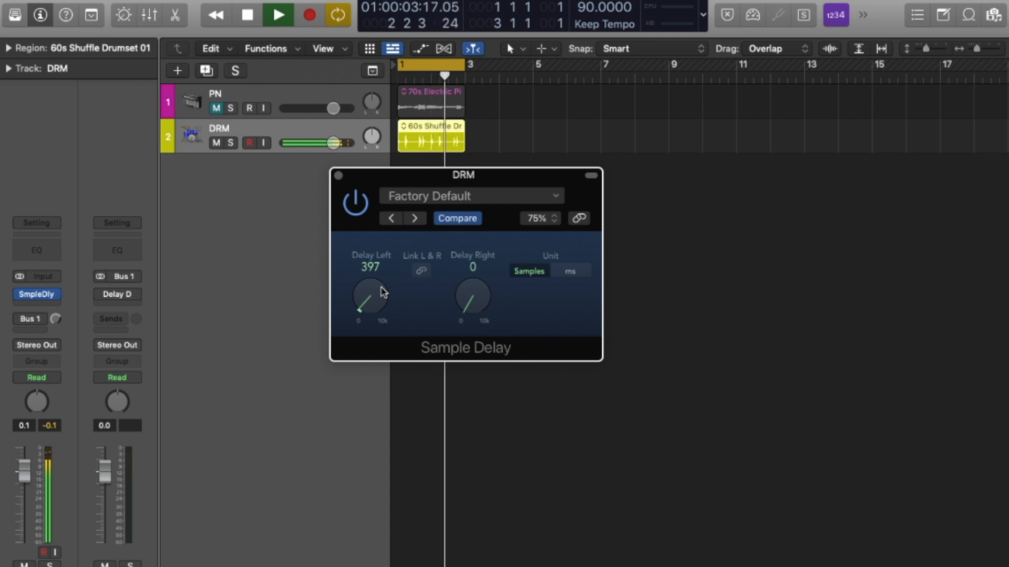
pyautogui.click(570, 269)
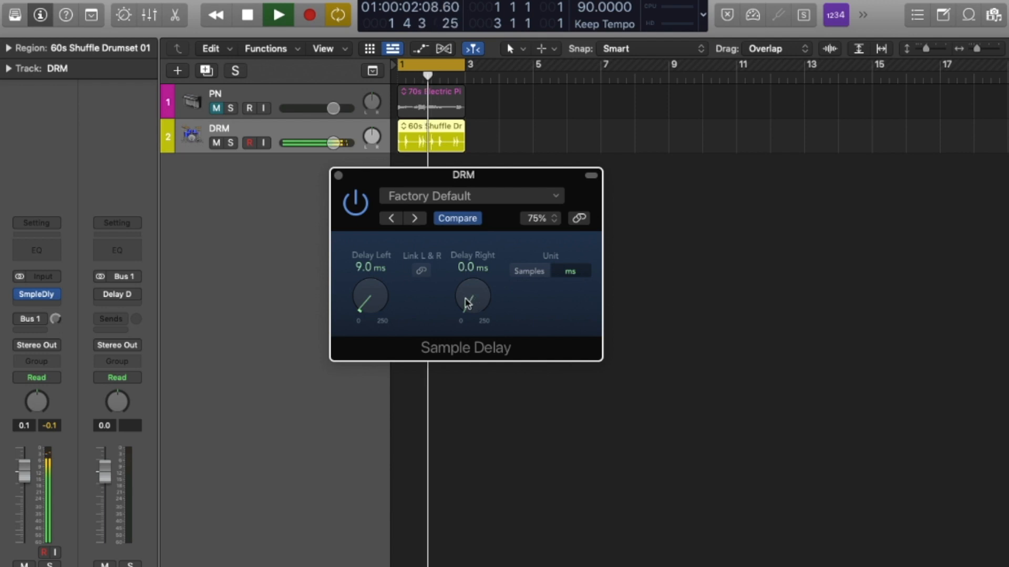
pyautogui.moveTo(472, 295); pyautogui.dragTo(485, 443)
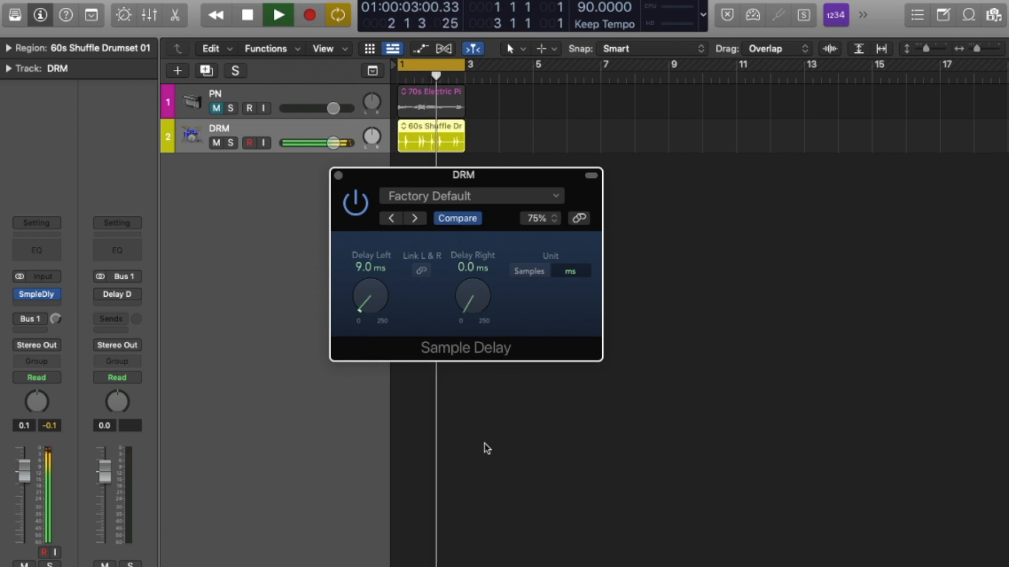
pyautogui.press('space')
# Replace Sample Delay with Stereo Delay on the DRM track and reposition its window to show all controls
pyautogui.click(57, 295)
pyautogui.click(301, 454)
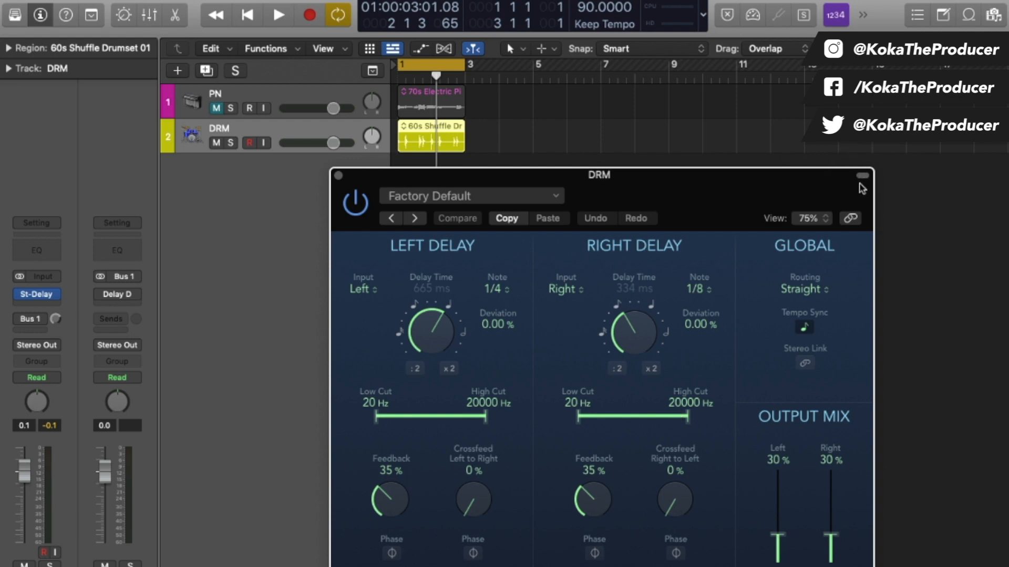
pyautogui.moveTo(828, 181); pyautogui.dragTo(833, 89)
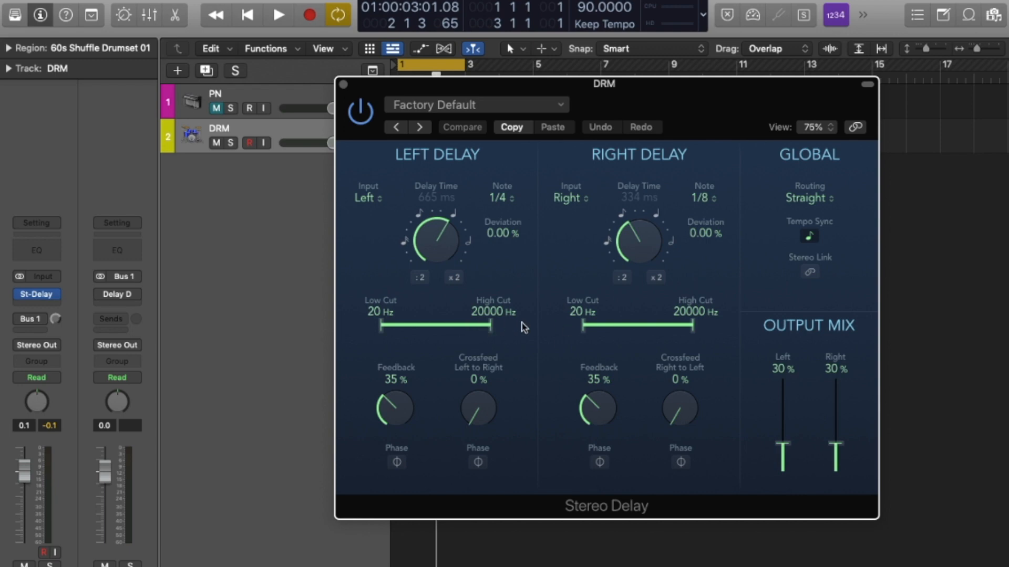
# Set the low cut of Stereo Delay's left side to 520 Hz while auditioning the drums
pyautogui.press('space')
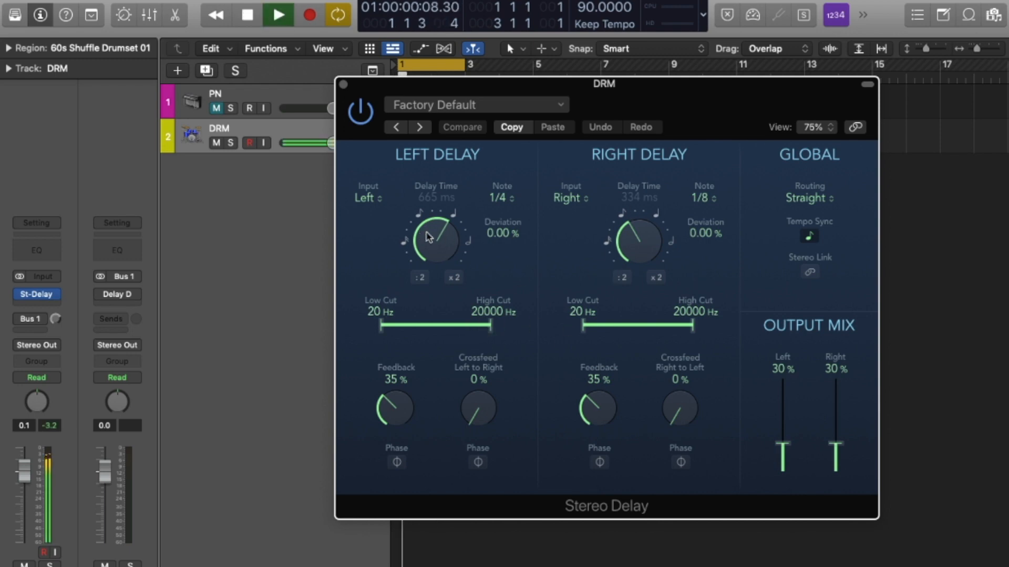
pyautogui.moveTo(380, 325); pyautogui.dragTo(434, 332)
pyautogui.moveTo(40, 296)
pyautogui.press('space')
# Move Stereo Delay from the DRM track onto Aux 1 and audition that channel soloed through the Bus 1 send
pyautogui.moveTo(39, 296); pyautogui.dragTo(120, 295)
pyautogui.press('space')
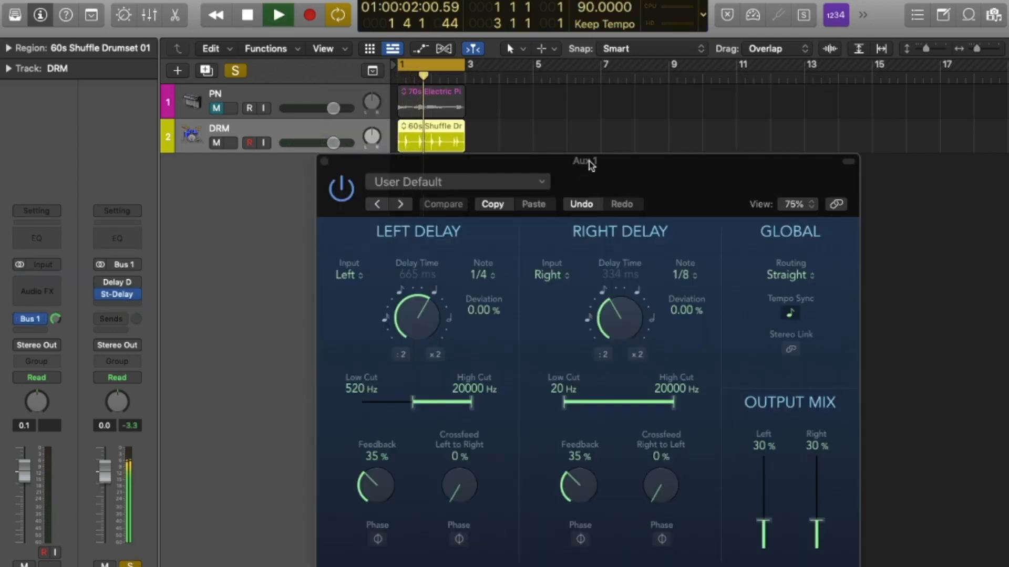
pyautogui.moveTo(588, 161); pyautogui.dragTo(582, 80)
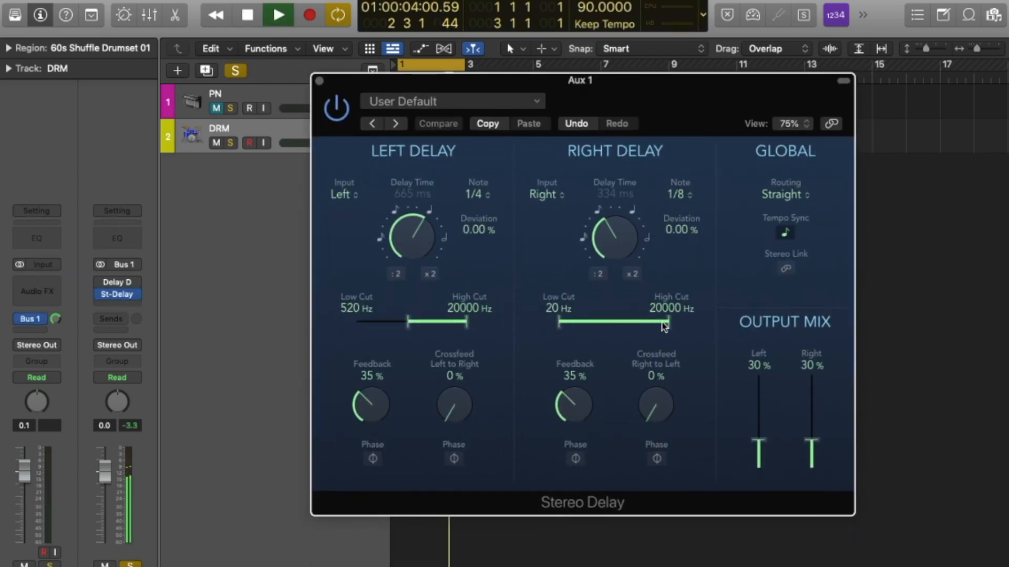
# Set Stereo Delay's right high cut to 110 Hz and left delay to 1/16 dotted with +6.67 % deviation while auditioning the drums
pyautogui.moveTo(668, 322); pyautogui.dragTo(588, 336)
pyautogui.press('space')
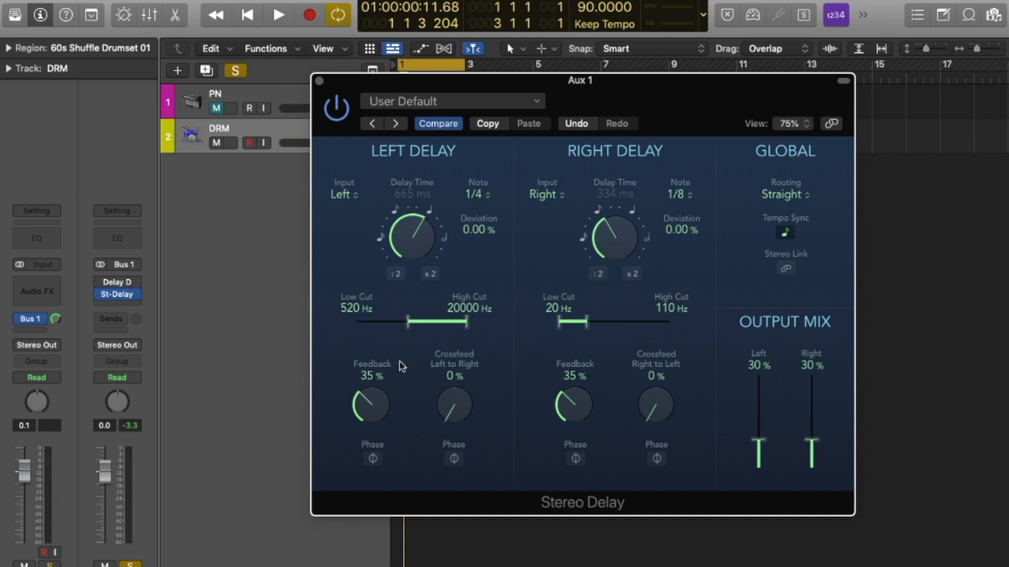
pyautogui.press('space')
pyautogui.moveTo(411, 253); pyautogui.dragTo(403, 279)
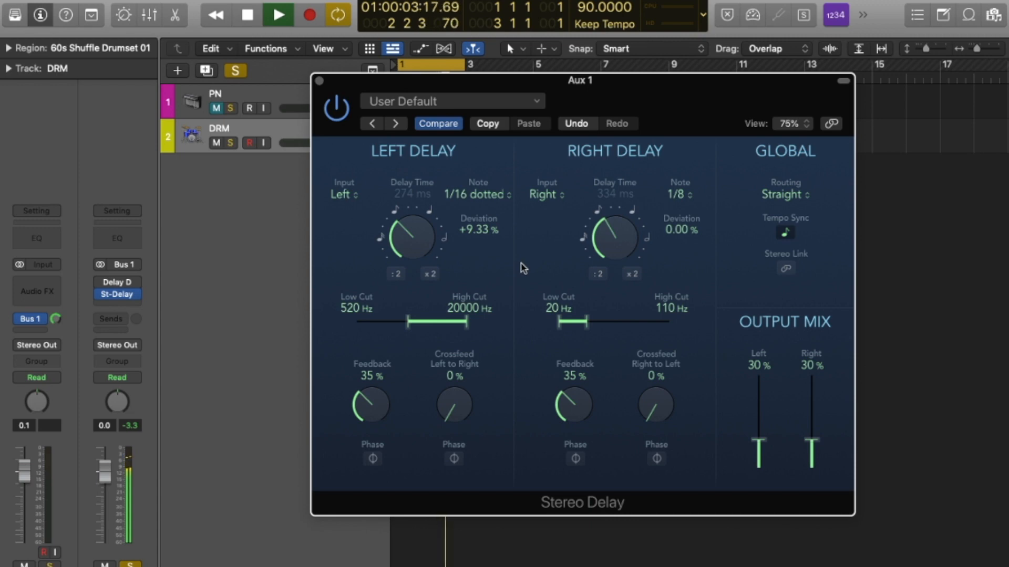
pyautogui.press('space')
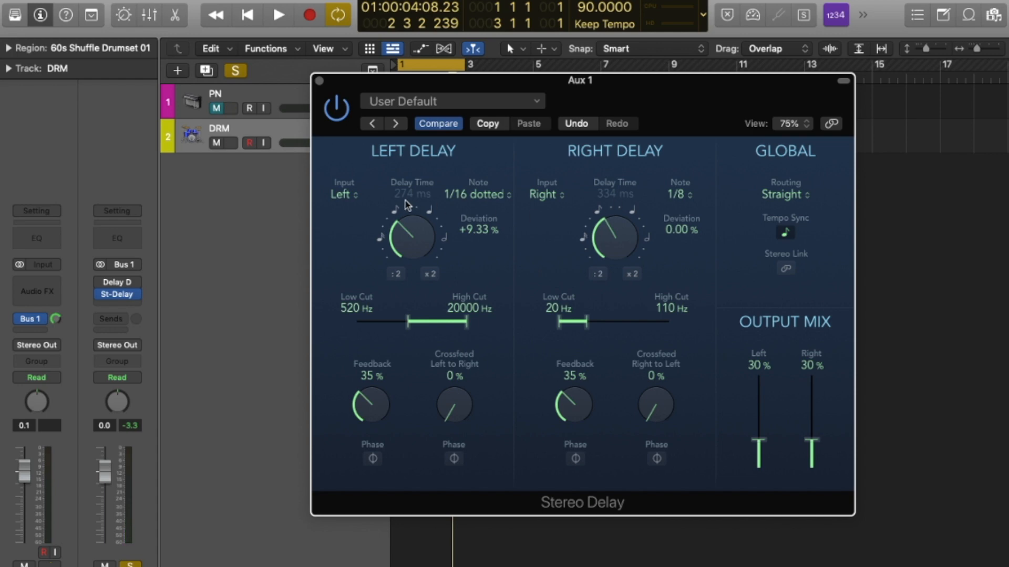
pyautogui.moveTo(409, 238)
pyautogui.mouseDown()
pyautogui.moveTo(411, 226)
pyautogui.moveTo(412, 239)
pyautogui.mouseUp()
# Switch the right delay's input off to audition the left delay alone, and restore that input to Right
pyautogui.click(541, 200)
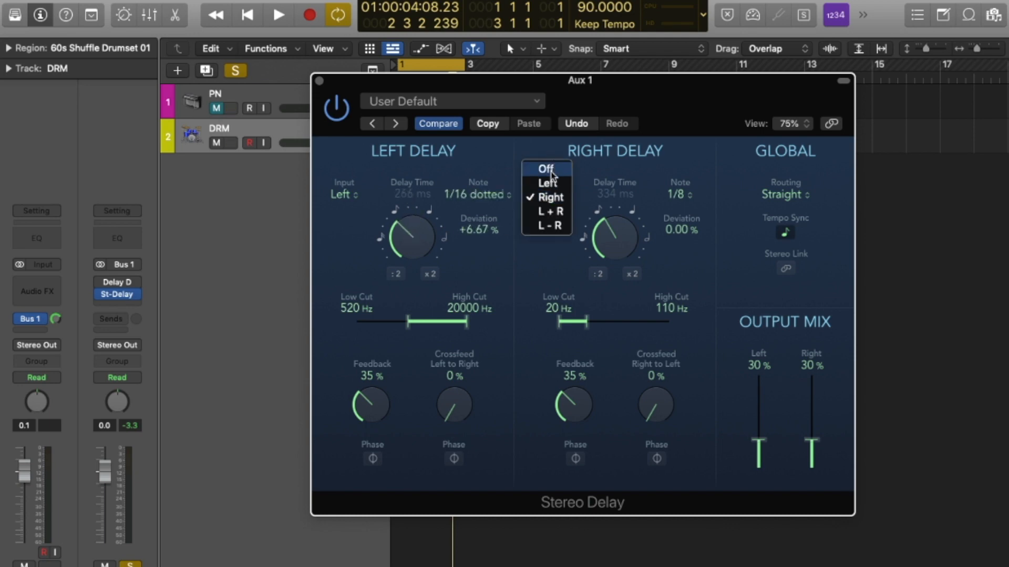
pyautogui.click(549, 171)
pyautogui.press('space')
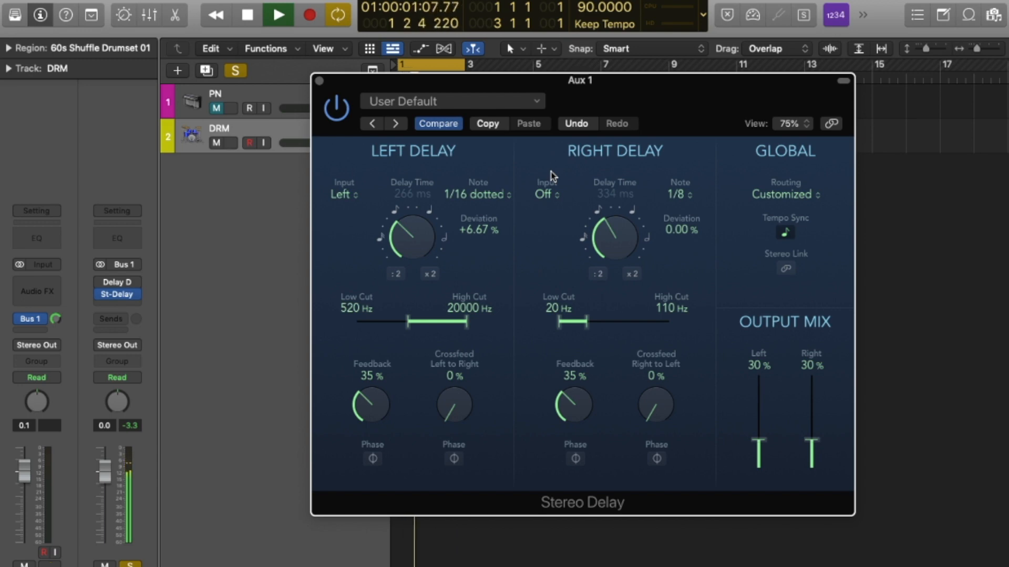
pyautogui.press('space')
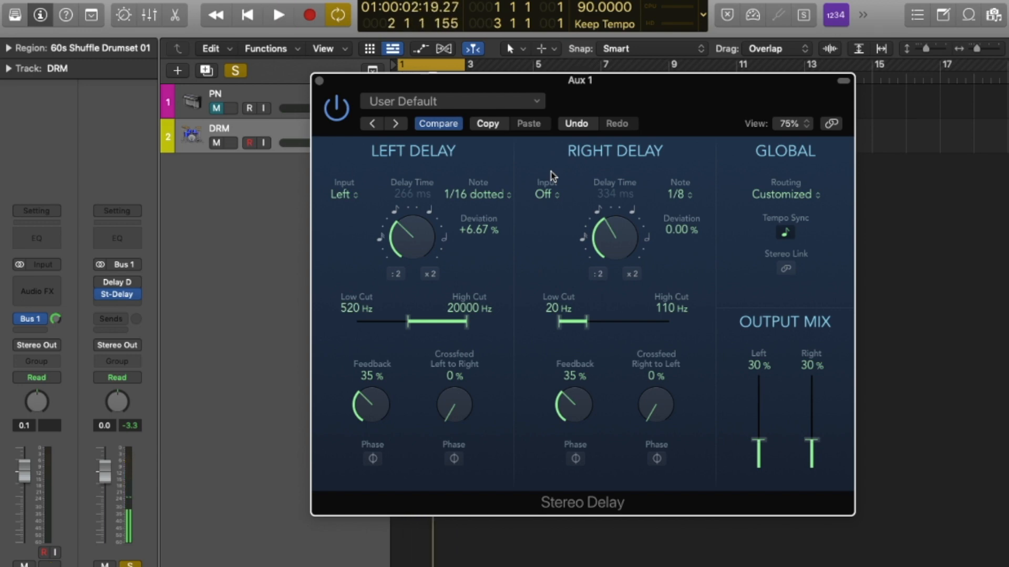
pyautogui.press('space')
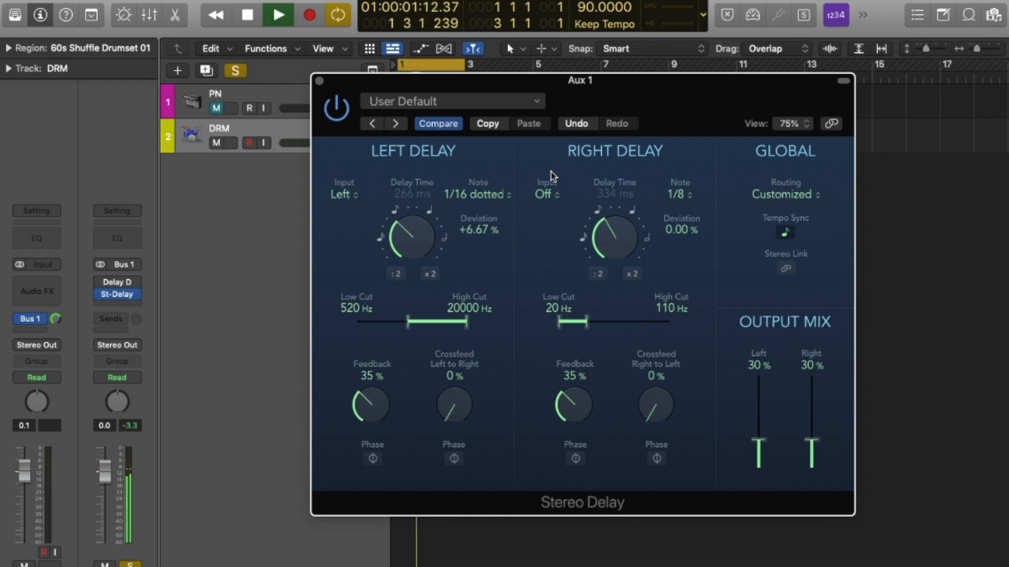
pyautogui.press('space')
pyautogui.click(547, 194)
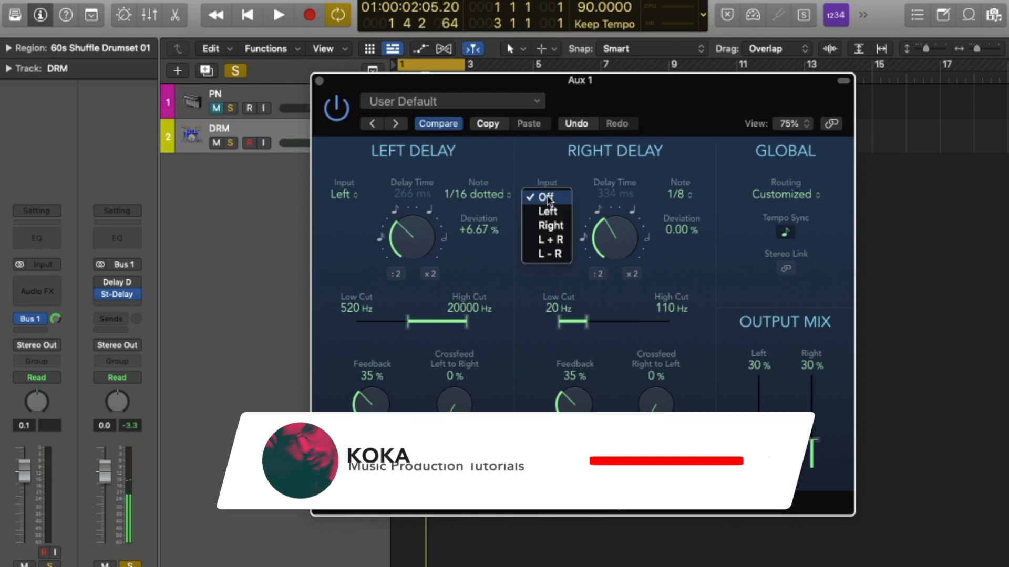
pyautogui.click(550, 225)
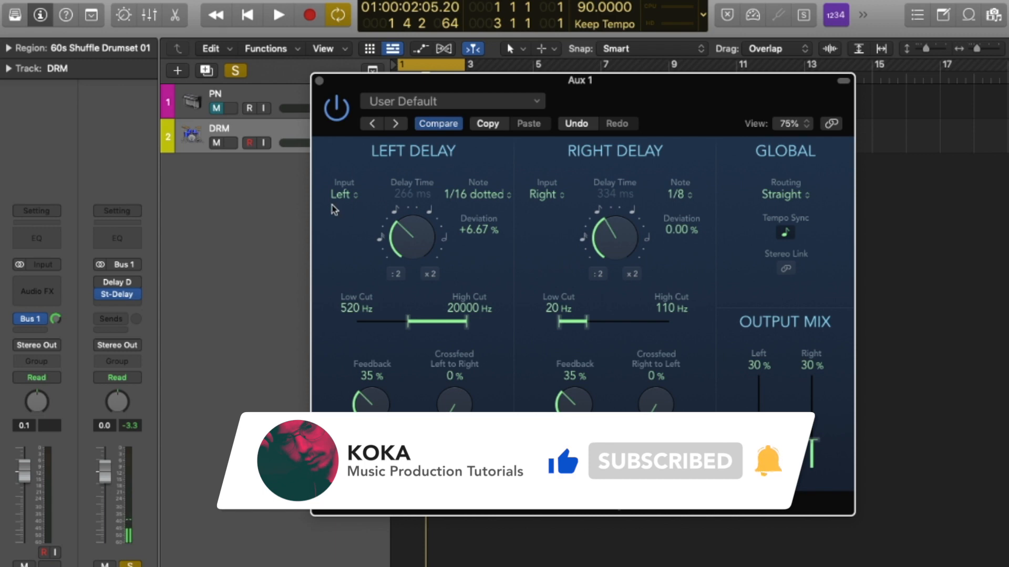
# Switch the left delay's input off and audition the right delay alone
pyautogui.click(341, 194)
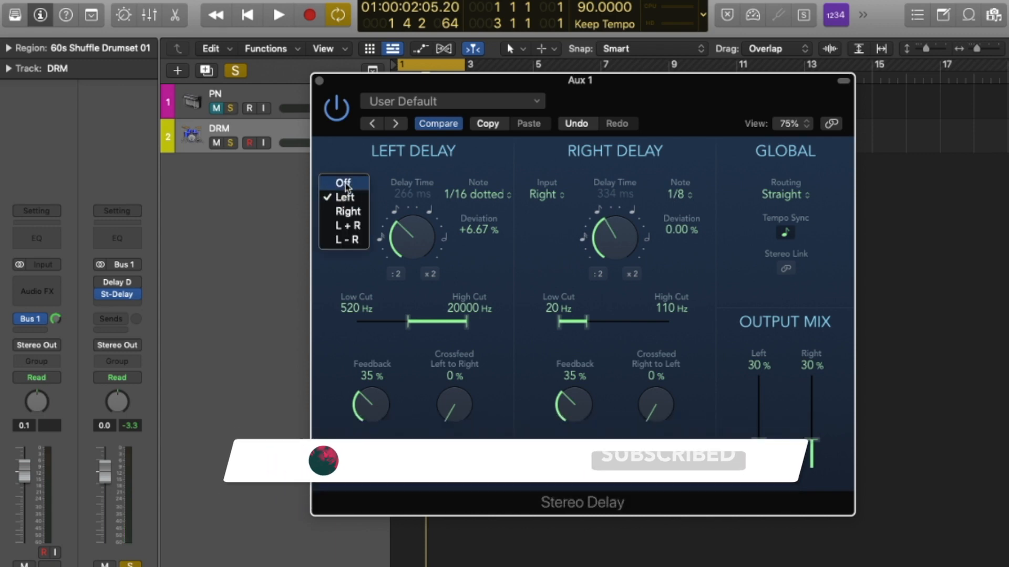
pyautogui.click(343, 183)
pyautogui.press('space')
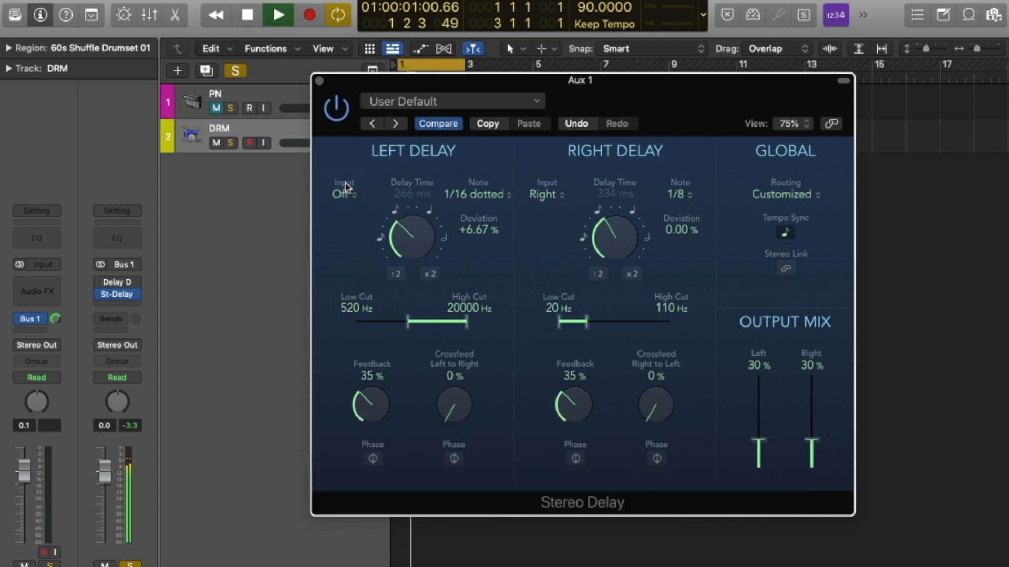
# Set the right delay's high cut to 20000 Hz and its low cut to 360 Hz while auditioning the drums
pyautogui.moveTo(587, 323); pyautogui.dragTo(674, 322)
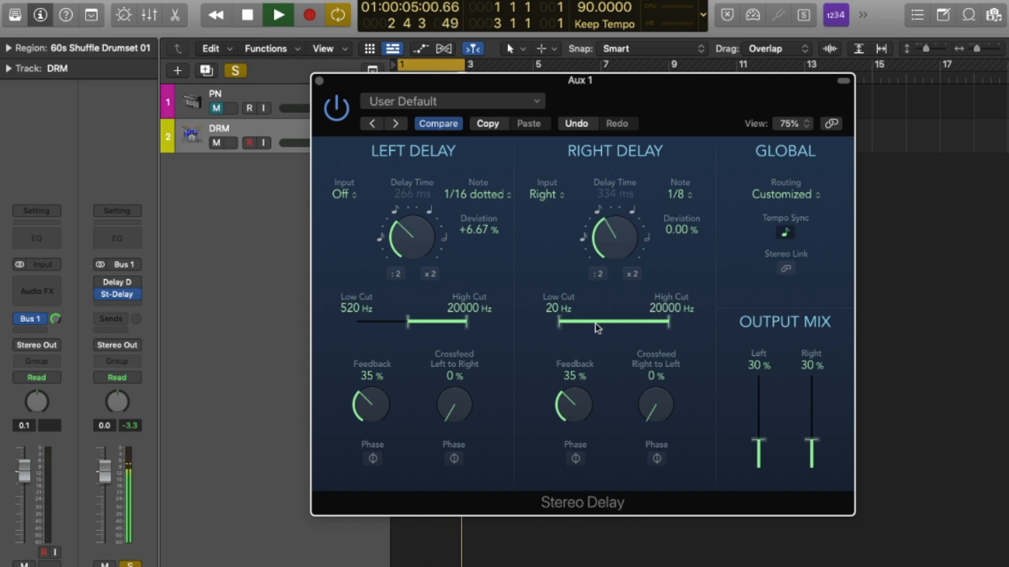
pyautogui.moveTo(558, 323); pyautogui.dragTo(606, 329)
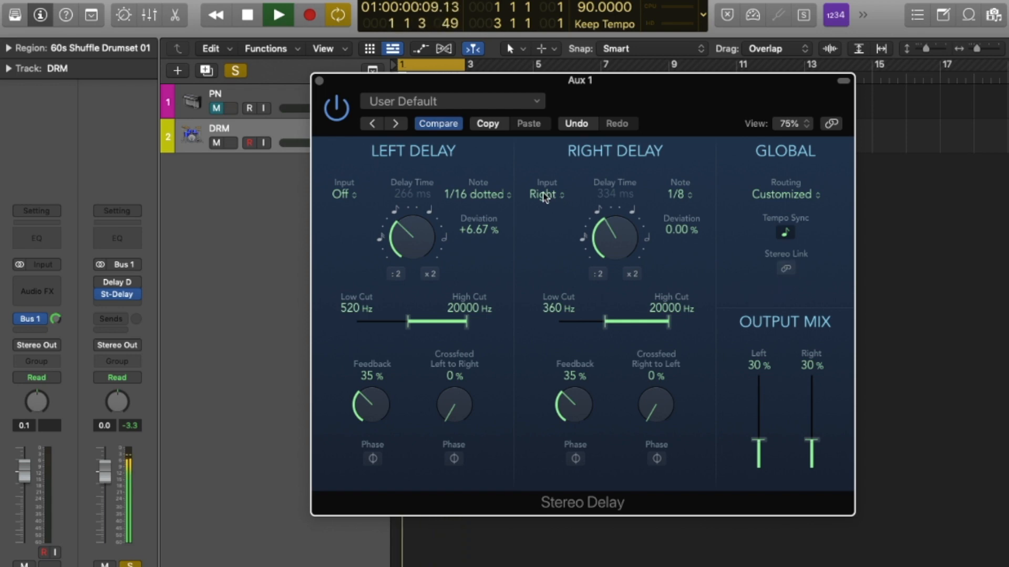
pyautogui.press('space')
# Insert Tape Delay below Stereo Delay on Aux 1 and play the drums through it
pyautogui.click(129, 304)
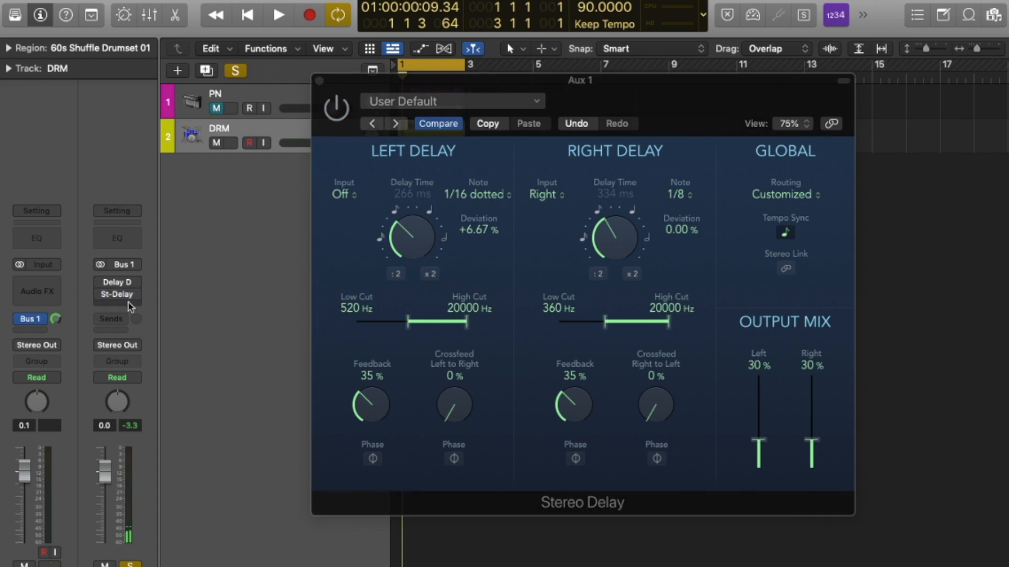
pyautogui.click(128, 303)
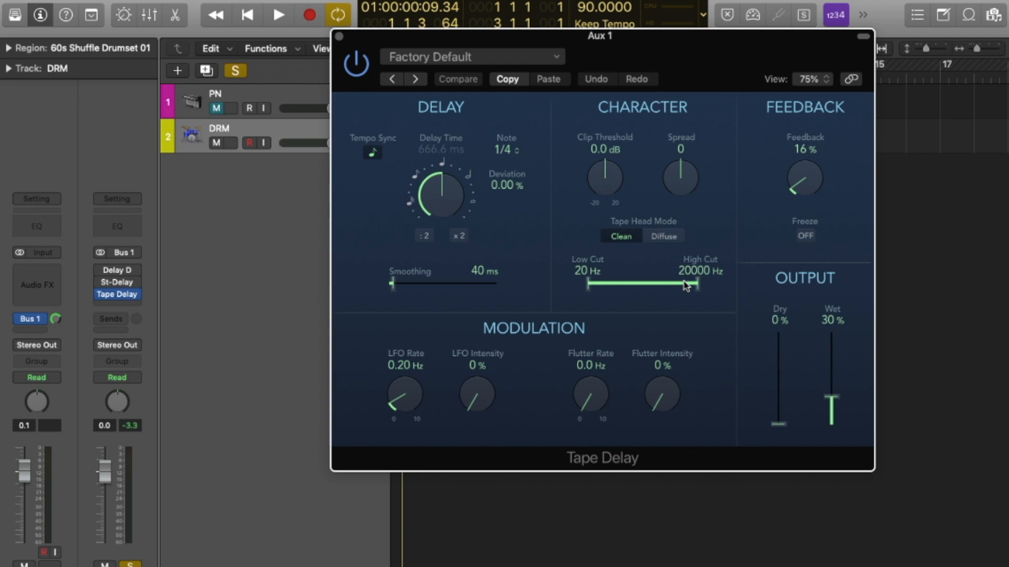
pyautogui.press('space')
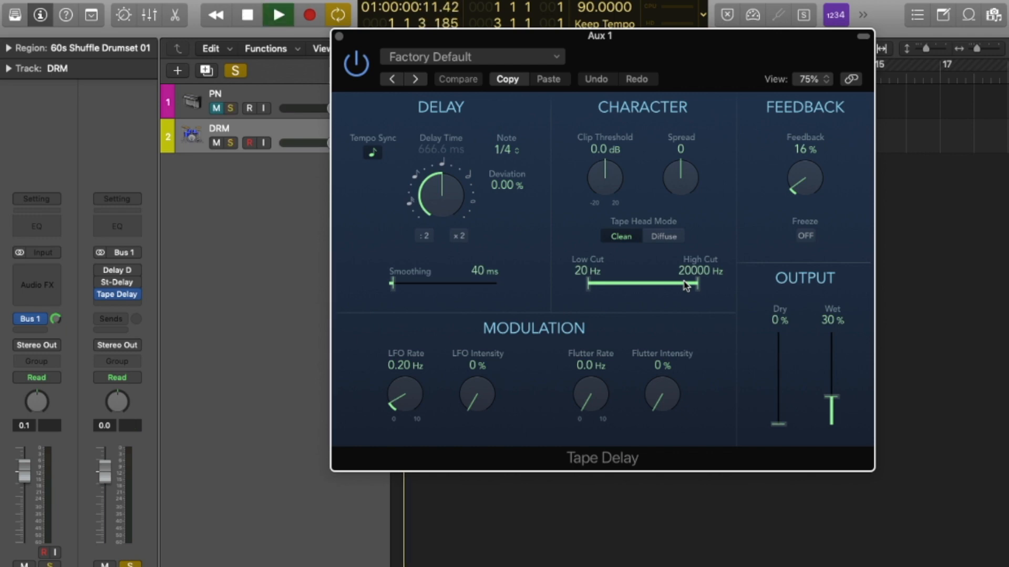
# Set Tape Delay to a 1/8 note, +7.6 dB clip threshold, -23 spread, Diffuse tape head mode and 260 Hz low cut
pyautogui.moveTo(430, 199); pyautogui.dragTo(430, 235)
pyautogui.moveTo(611, 180); pyautogui.dragTo(611, 138)
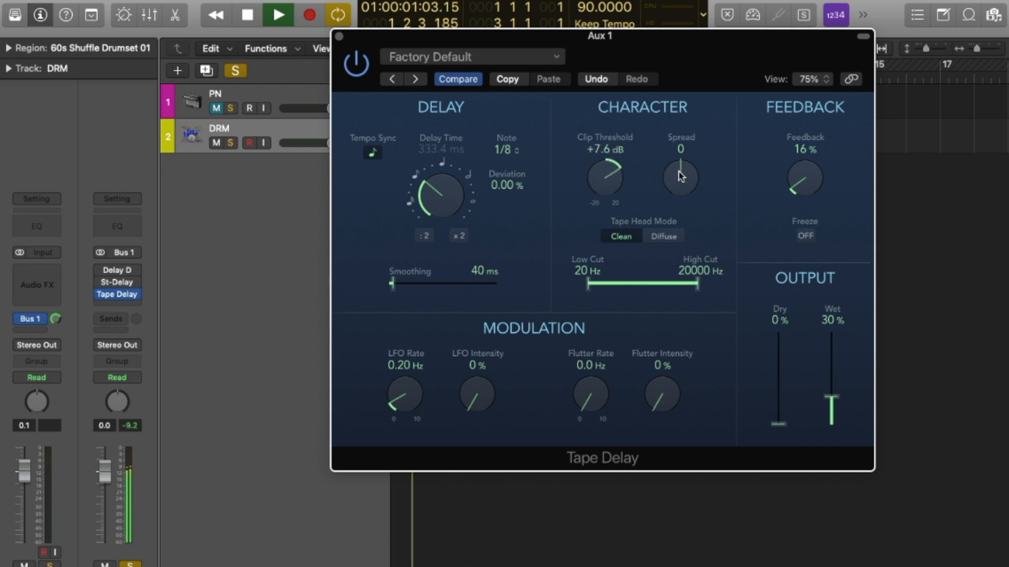
pyautogui.moveTo(682, 177); pyautogui.dragTo(680, 204)
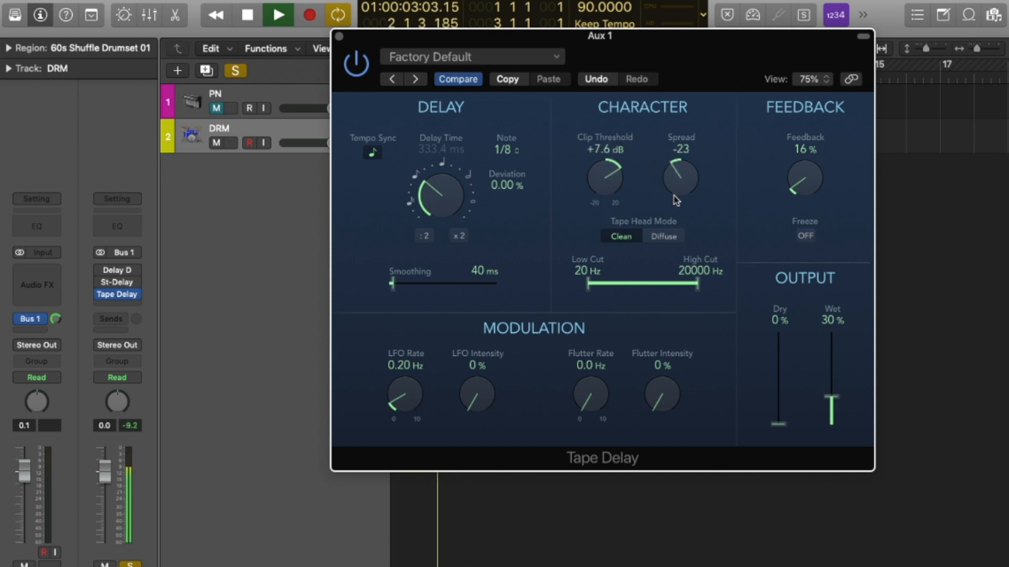
pyautogui.click(665, 236)
pyautogui.moveTo(588, 283); pyautogui.dragTo(629, 285)
# Set Tape Delay's modulation to 5.68 Hz LFO rate, 65 % LFO intensity, 3.8 Hz flutter rate and 45 % flutter intensity while auditioning
pyautogui.moveTo(588, 397); pyautogui.dragTo(588, 320)
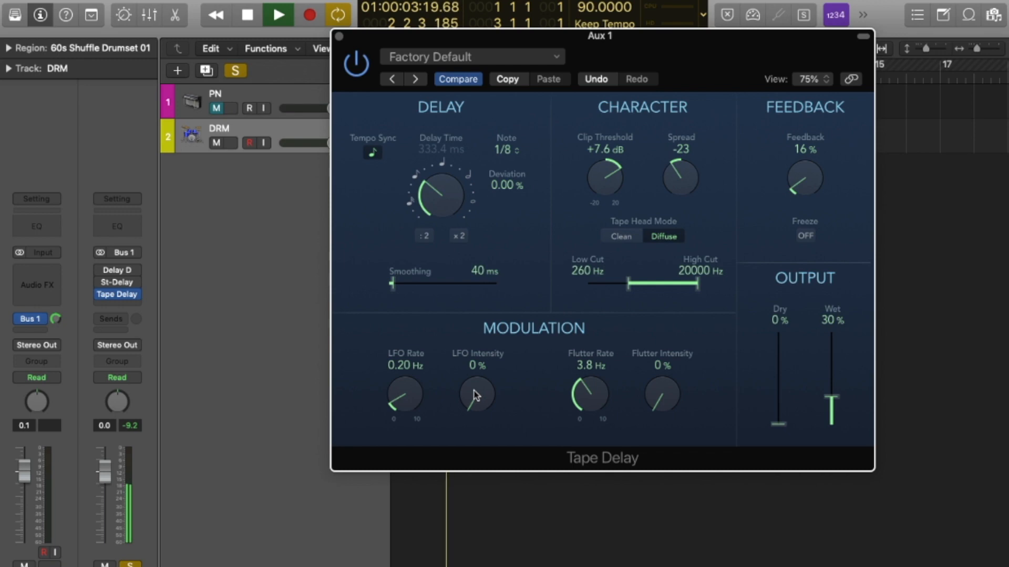
pyautogui.moveTo(474, 390); pyautogui.dragTo(474, 334)
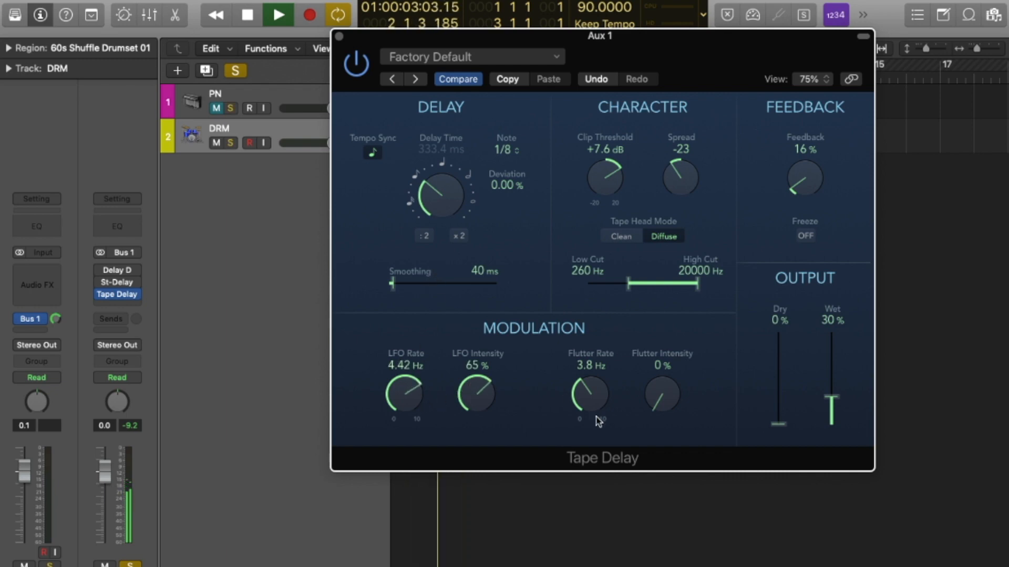
pyautogui.moveTo(402, 393); pyautogui.dragTo(409, 374)
pyautogui.moveTo(674, 404); pyautogui.dragTo(639, 306)
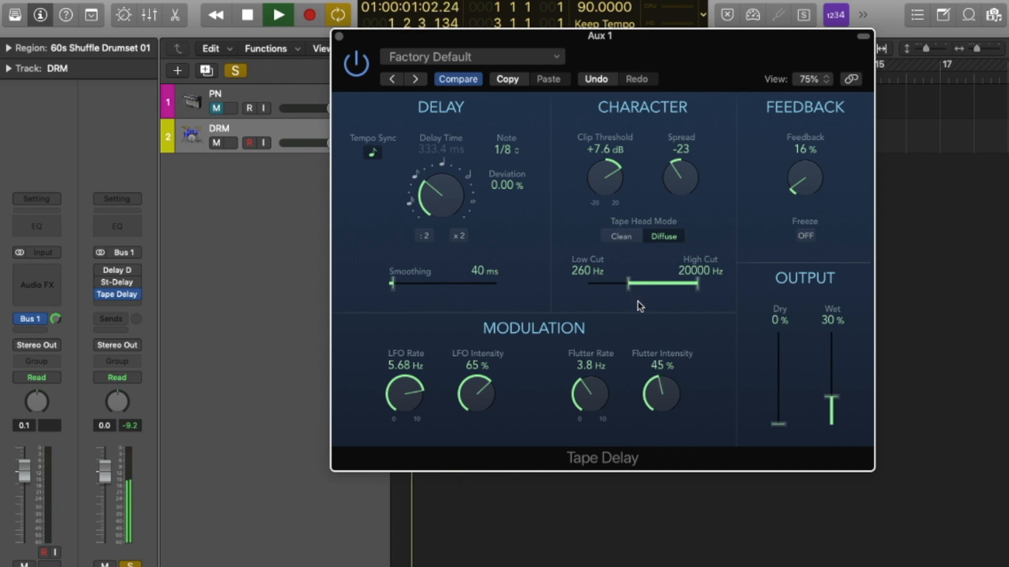
pyautogui.press('space')
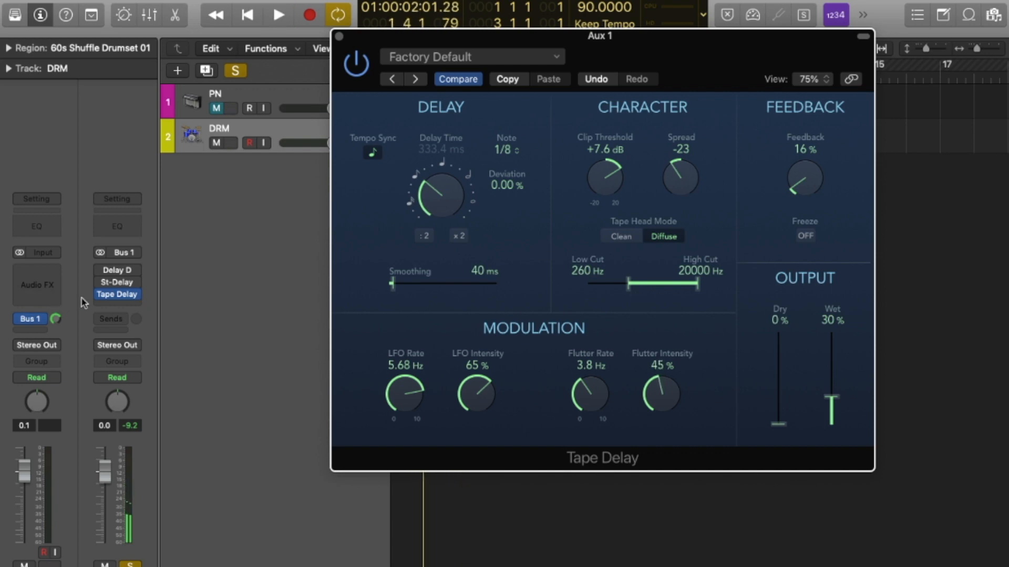
# Add a Bus 2 send to the DRM track and insert a stereo ChromaVerb on the Bus 2 aux channel
pyautogui.click(29, 330)
pyautogui.moveTo(49, 347)
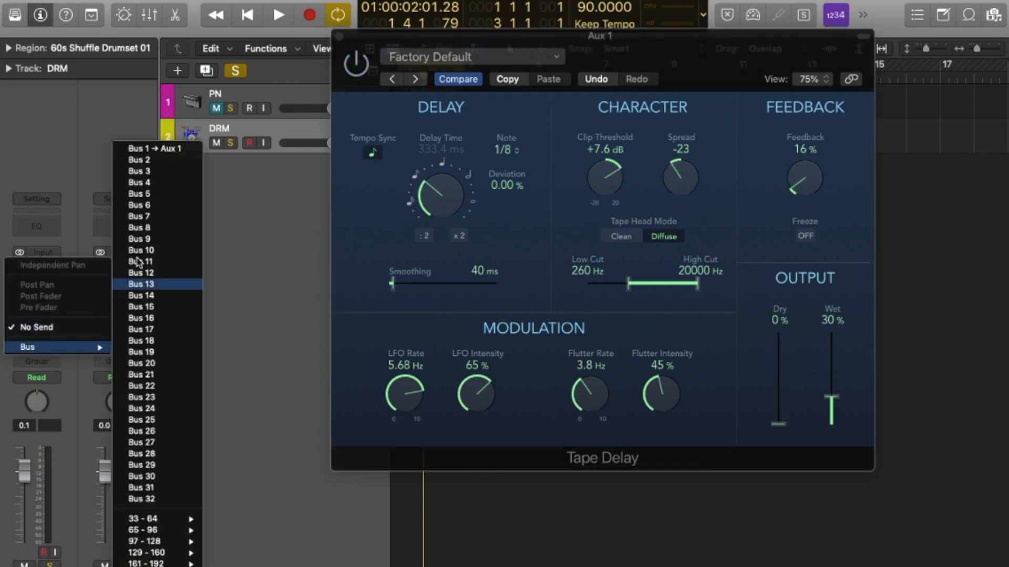
pyautogui.moveTo(132, 504)
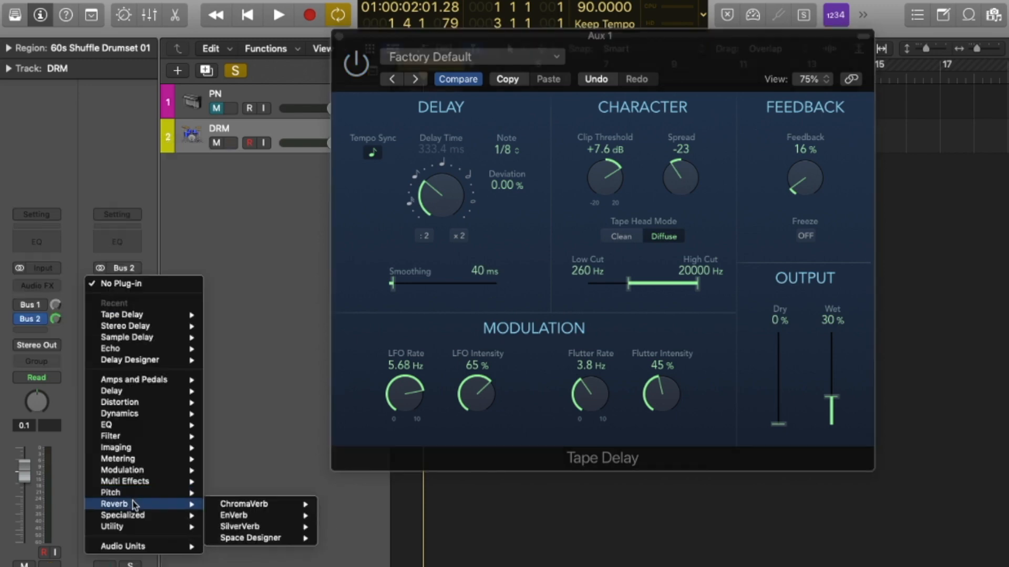
pyautogui.moveTo(260, 505)
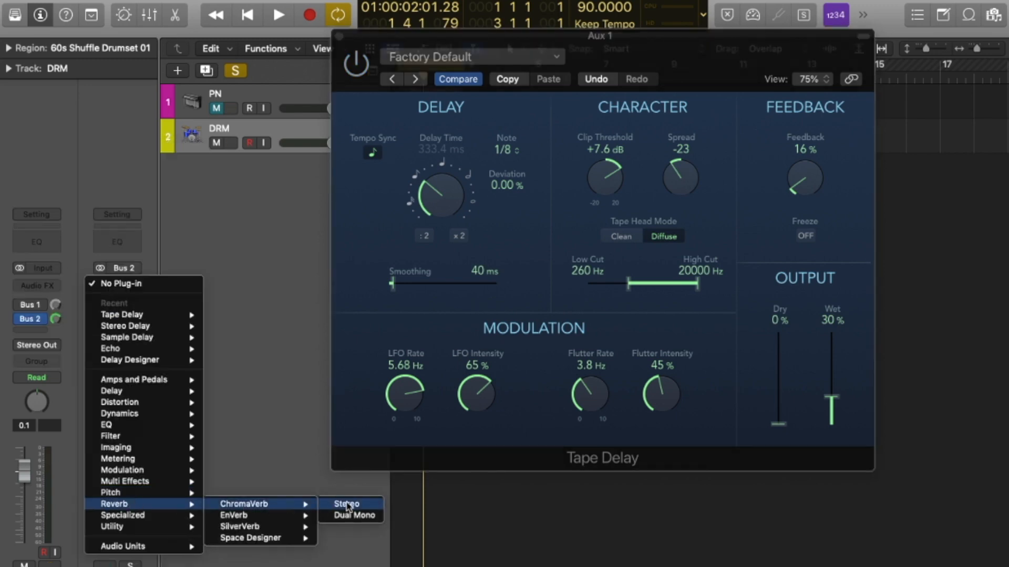
pyautogui.click(346, 506)
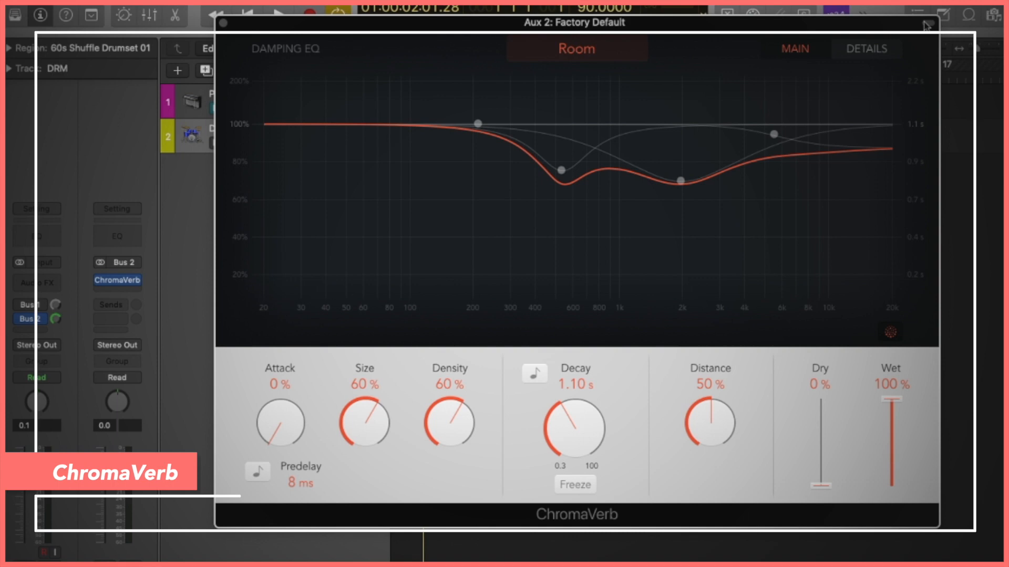
# Look through ChromaVerb's room types and view its output EQ and modulation details
pyautogui.click(604, 53)
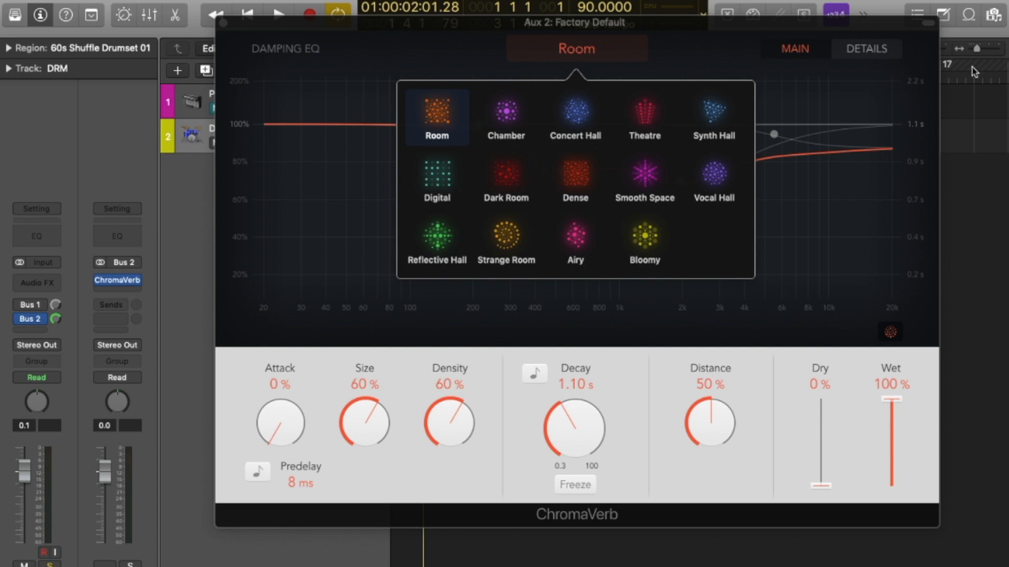
pyautogui.click(801, 202)
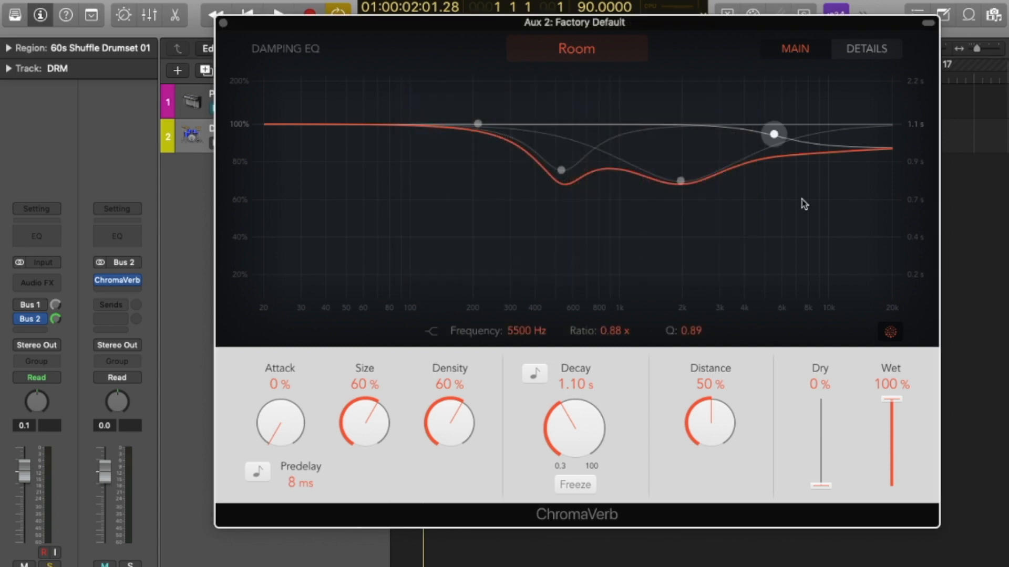
pyautogui.click(884, 52)
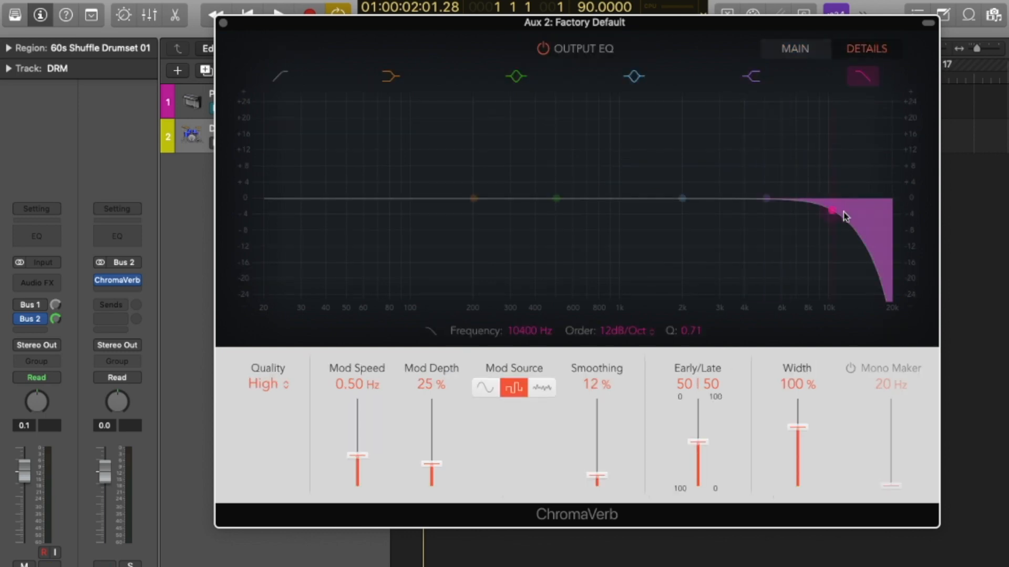
# Insert ChromaVerb on the soloed PN track during playback and reposition its window to show the controls
pyautogui.press('v')
pyautogui.press('space')
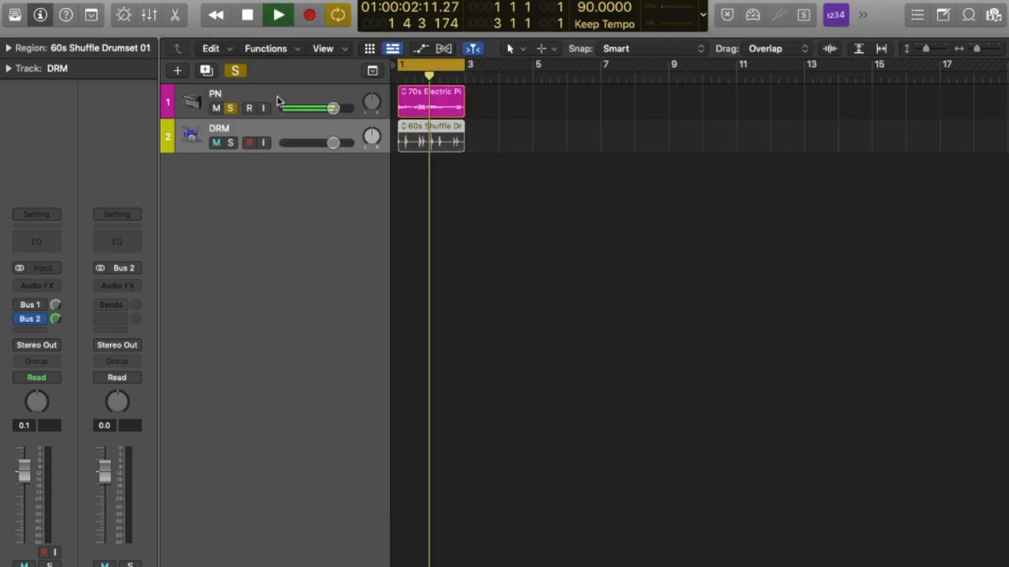
pyautogui.press('Up')
pyautogui.click(39, 297)
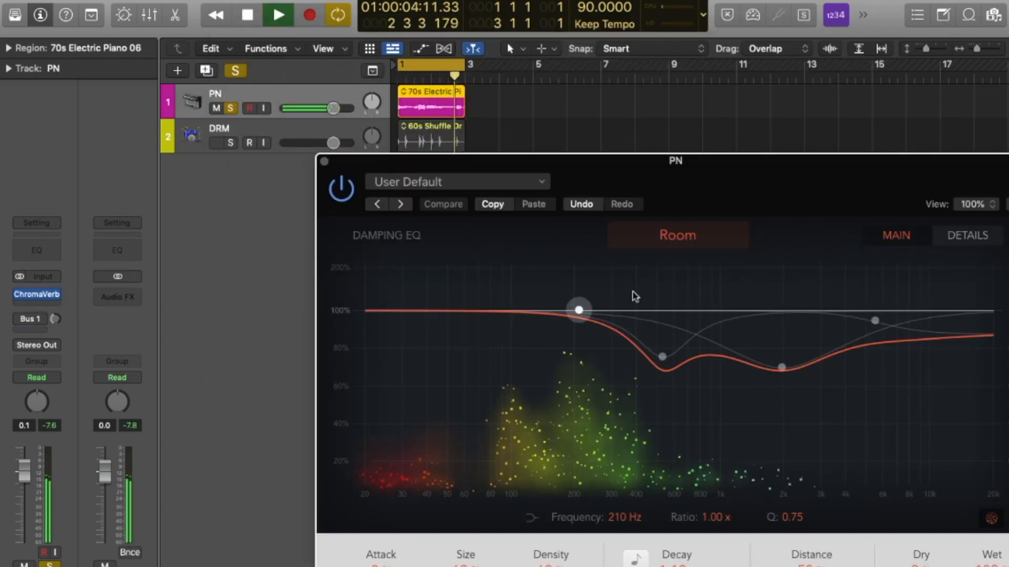
pyautogui.moveTo(773, 170); pyautogui.dragTo(646, 56)
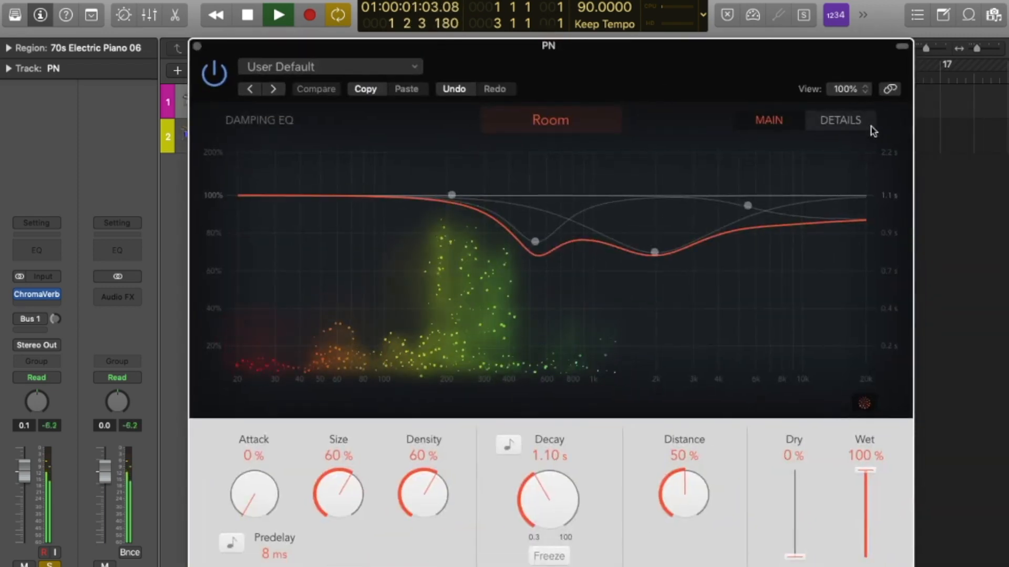
# In ChromaVerb's output EQ, enable the low cut just above 200 Hz, set the high cut to 710 Hz, and audition the piano
pyautogui.click(846, 124)
pyautogui.press('space')
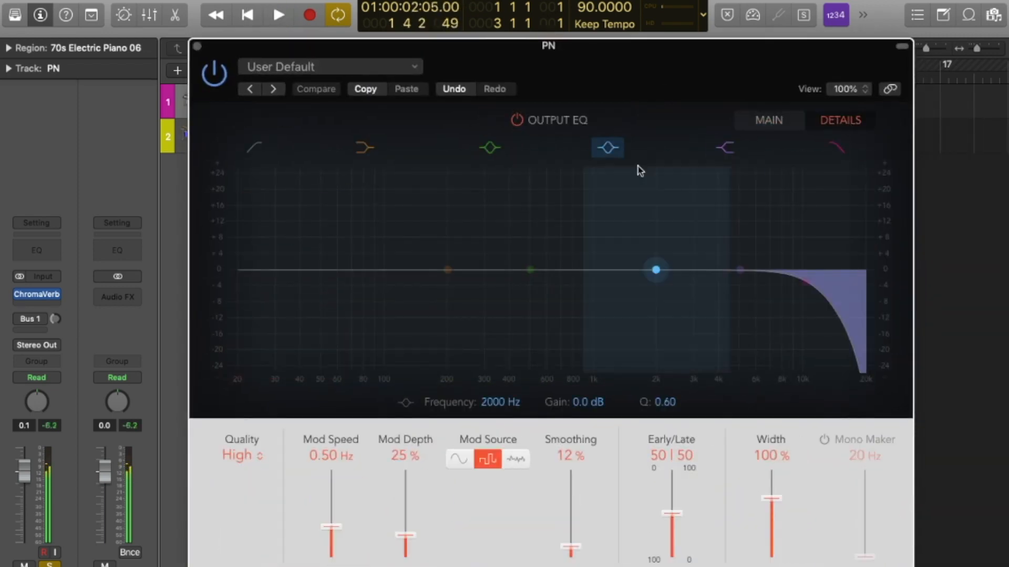
pyautogui.click(257, 147)
pyautogui.moveTo(254, 288); pyautogui.dragTo(478, 306)
pyautogui.moveTo(812, 290); pyautogui.dragTo(570, 296)
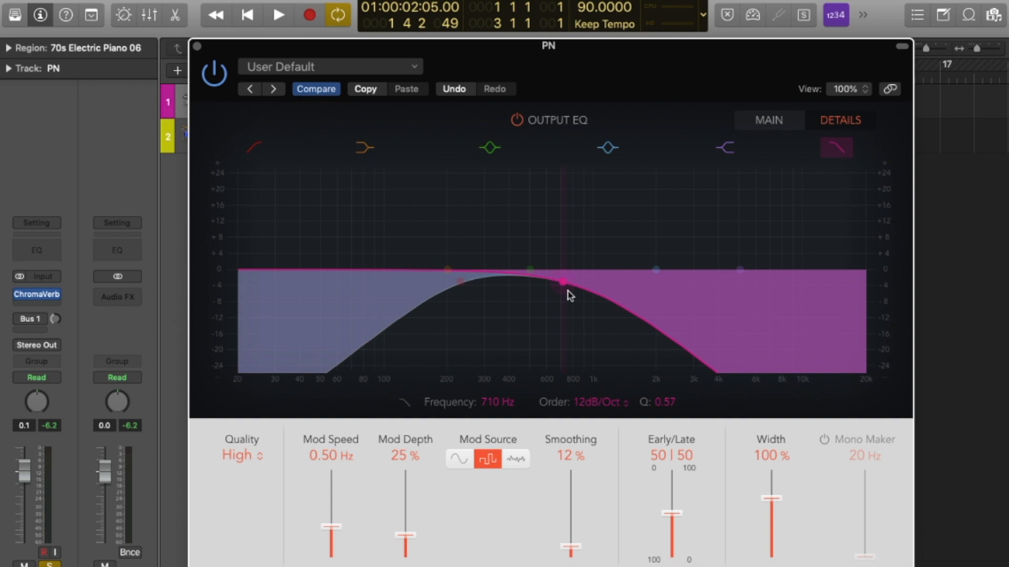
pyautogui.press('space')
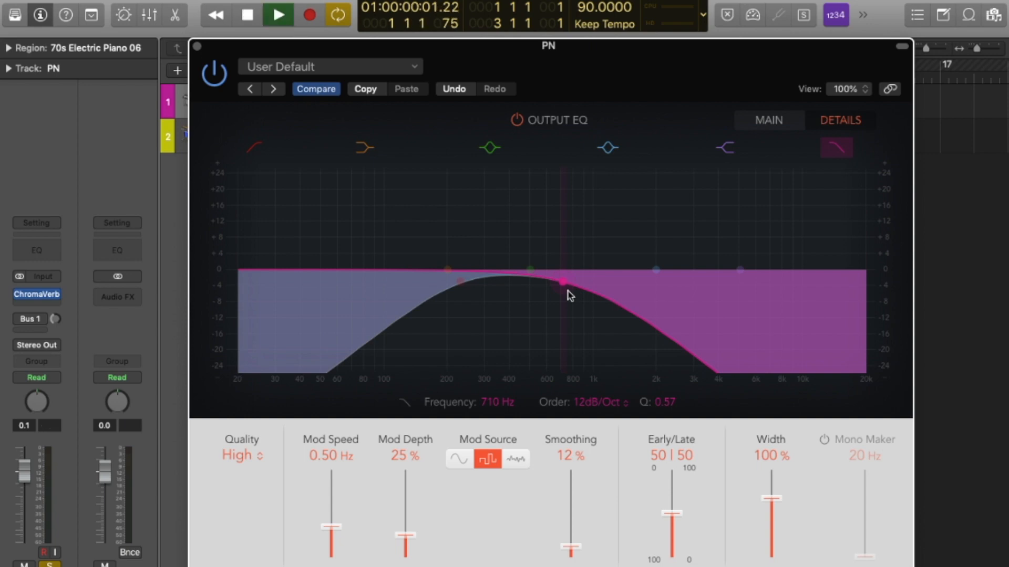
# Turn off the low cut in ChromaVerb's output EQ and audition the Bloomy, Synth Hall, Digital and Reflective Hall room types
pyautogui.click(255, 151)
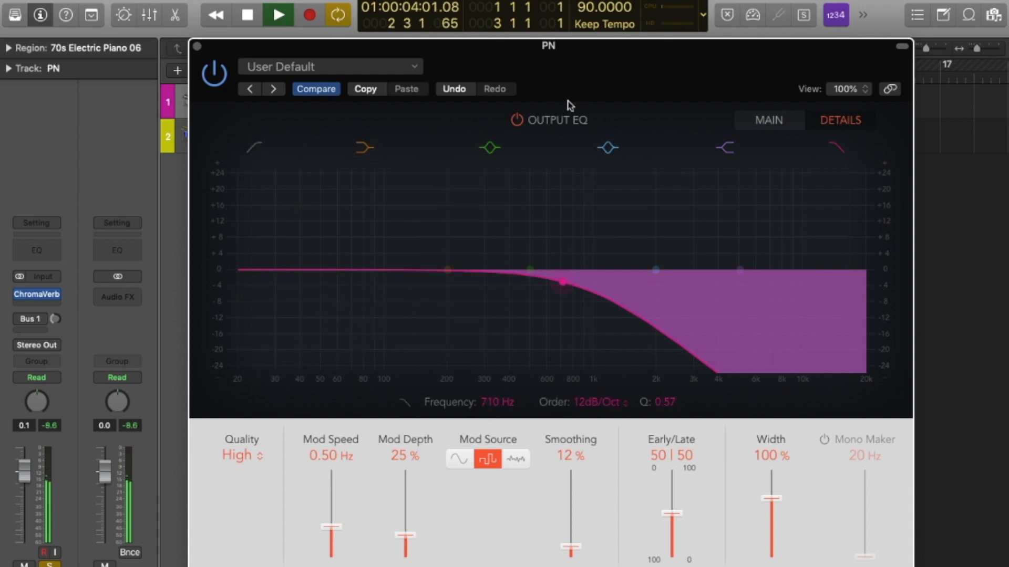
pyautogui.click(767, 122)
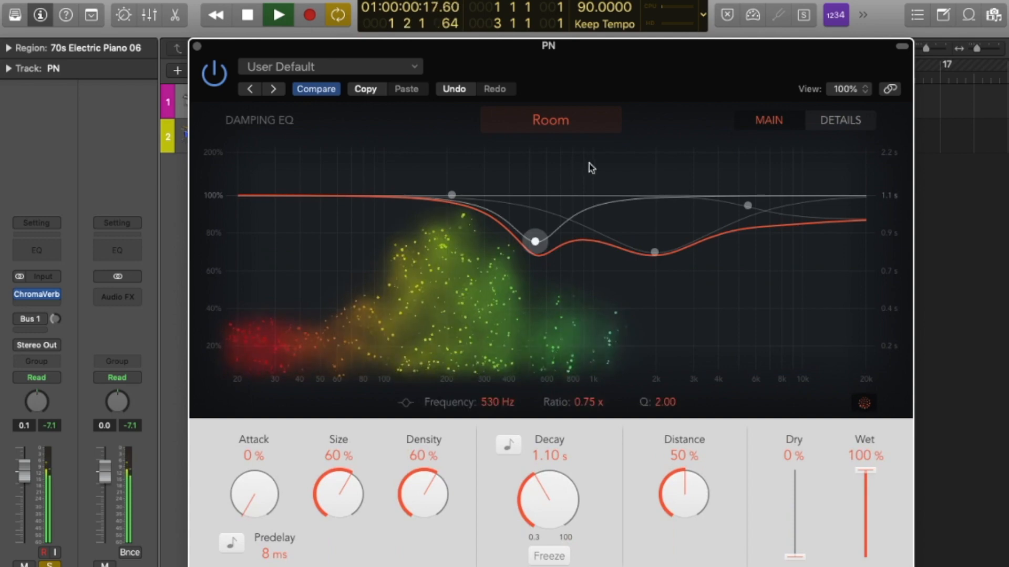
pyautogui.click(541, 123)
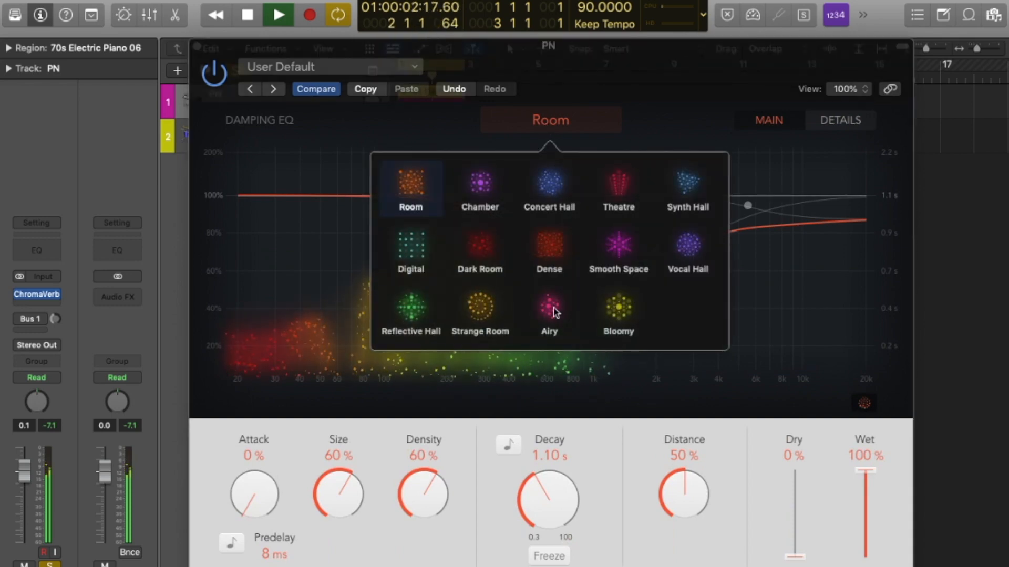
pyautogui.click(633, 315)
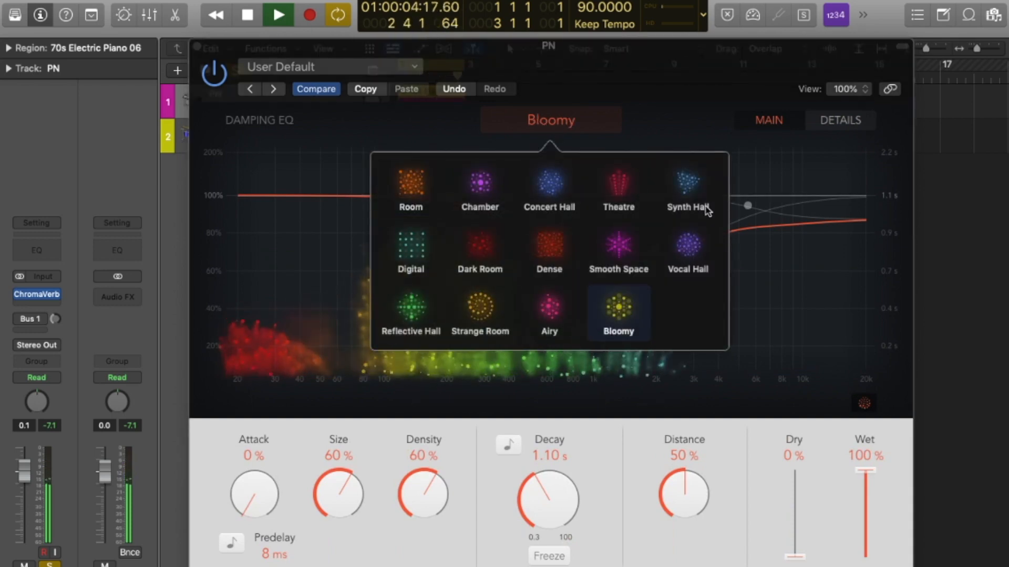
pyautogui.click(693, 184)
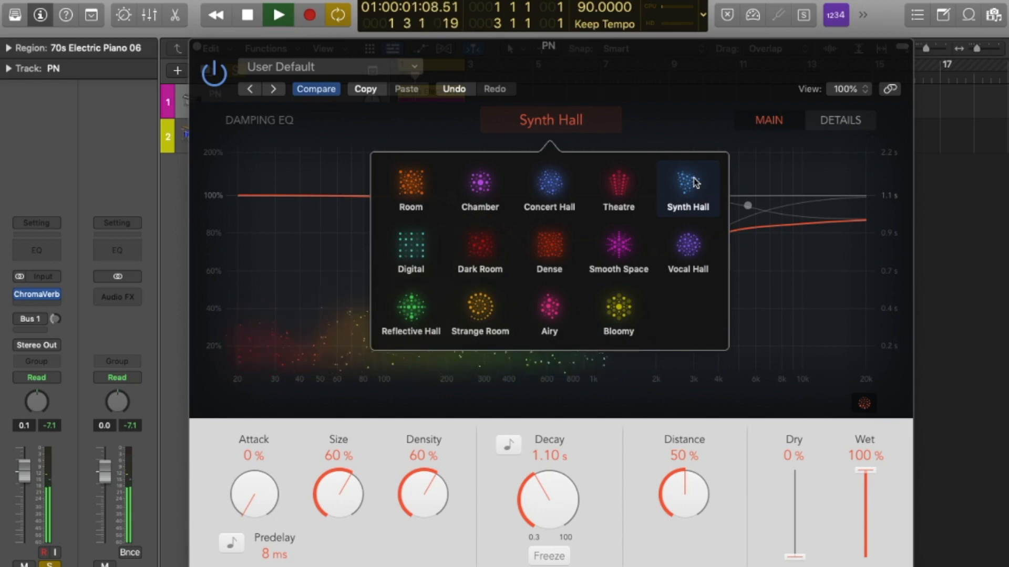
pyautogui.click(412, 255)
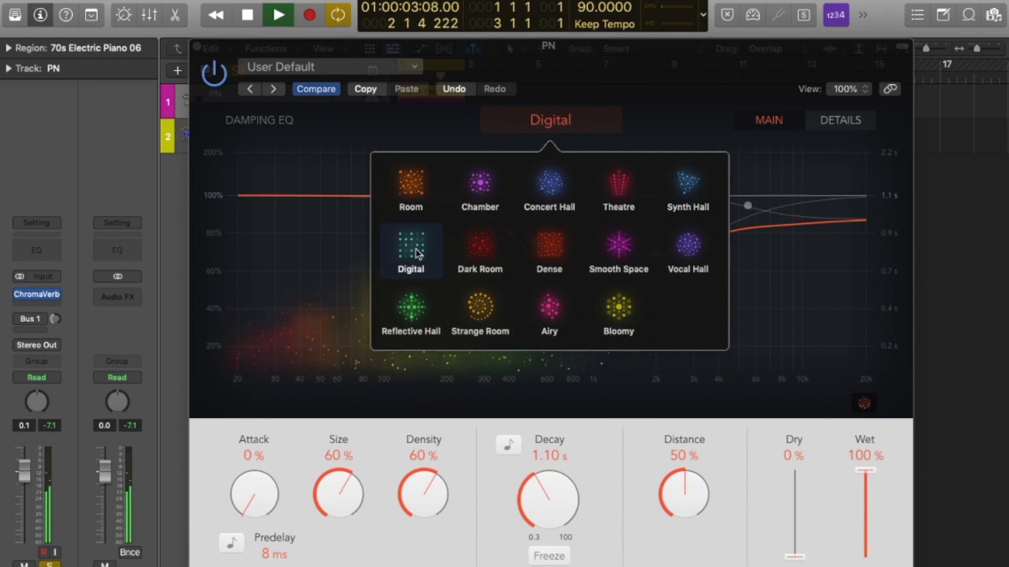
pyautogui.click(412, 309)
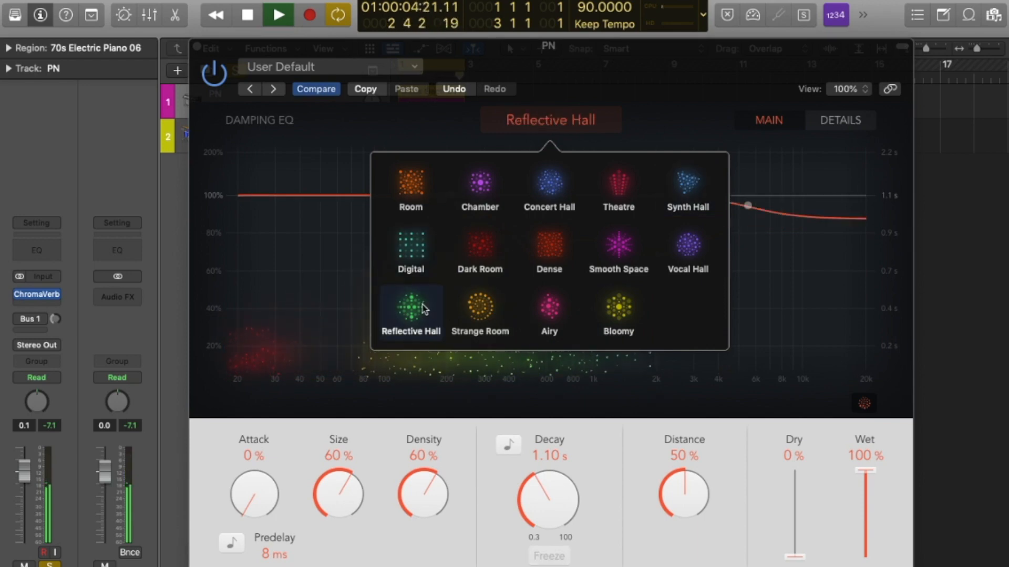
pyautogui.click(288, 272)
pyautogui.press('space')
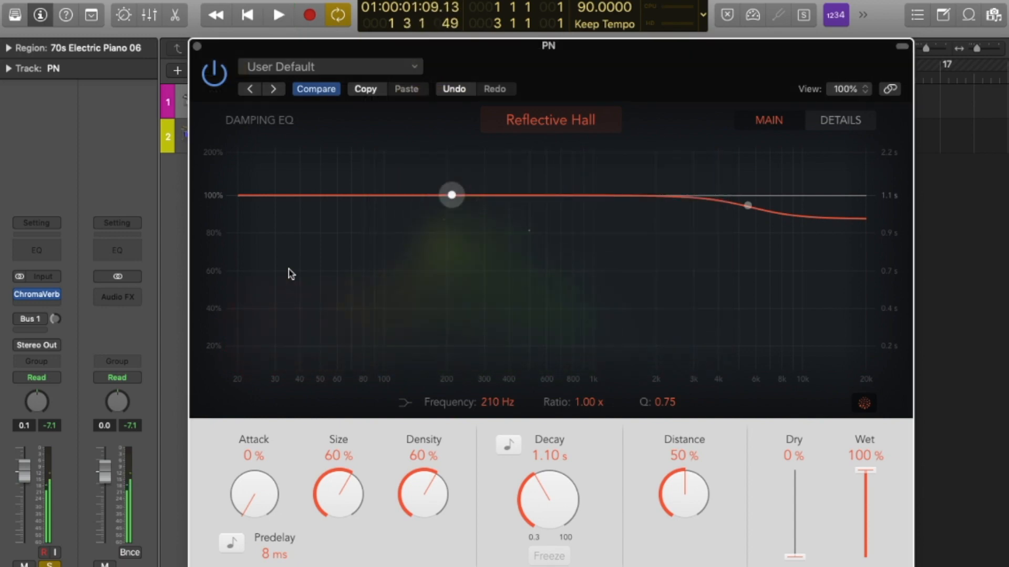
# Replace ChromaVerb on the PN track with a stereo EnVerb
pyautogui.click(56, 295)
pyautogui.moveTo(105, 533)
pyautogui.moveTo(220, 545)
pyautogui.click(324, 546)
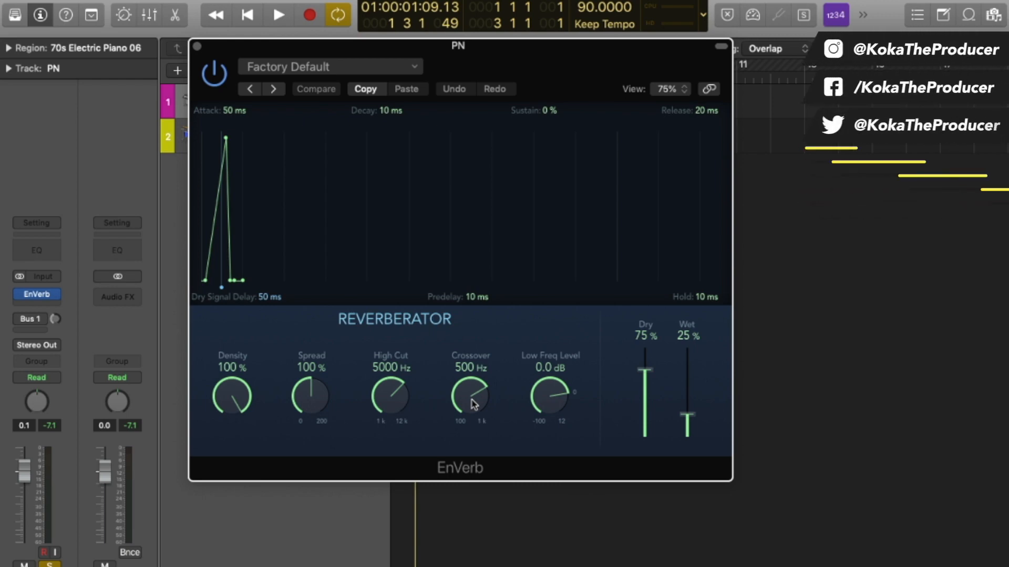
# During playback, shape EnVerb's envelope with 10 ms attack, 54% sustain, 270 ms hold, 430 ms release and 100 ms predelay
pyautogui.press('space')
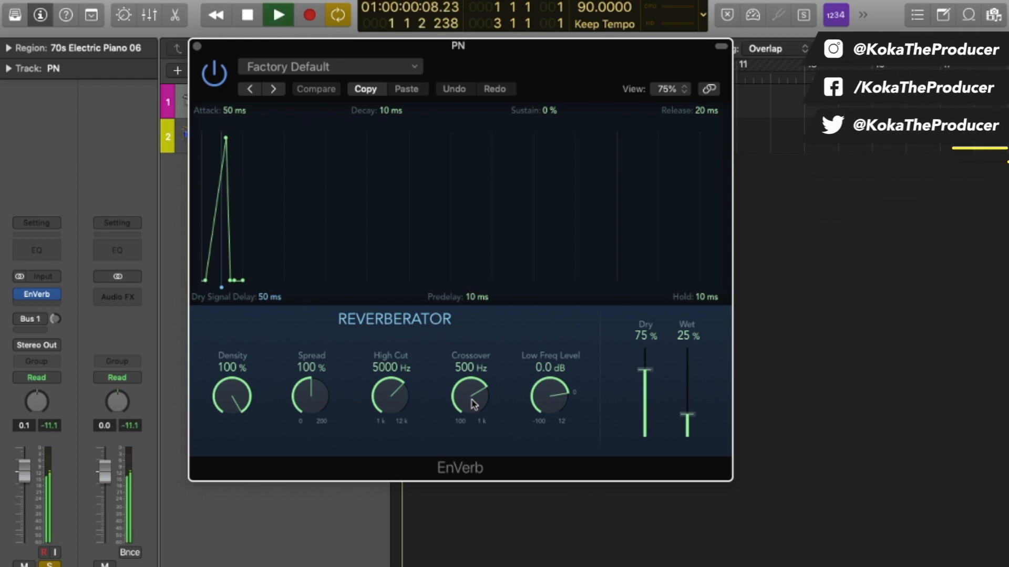
pyautogui.moveTo(226, 137); pyautogui.dragTo(209, 138)
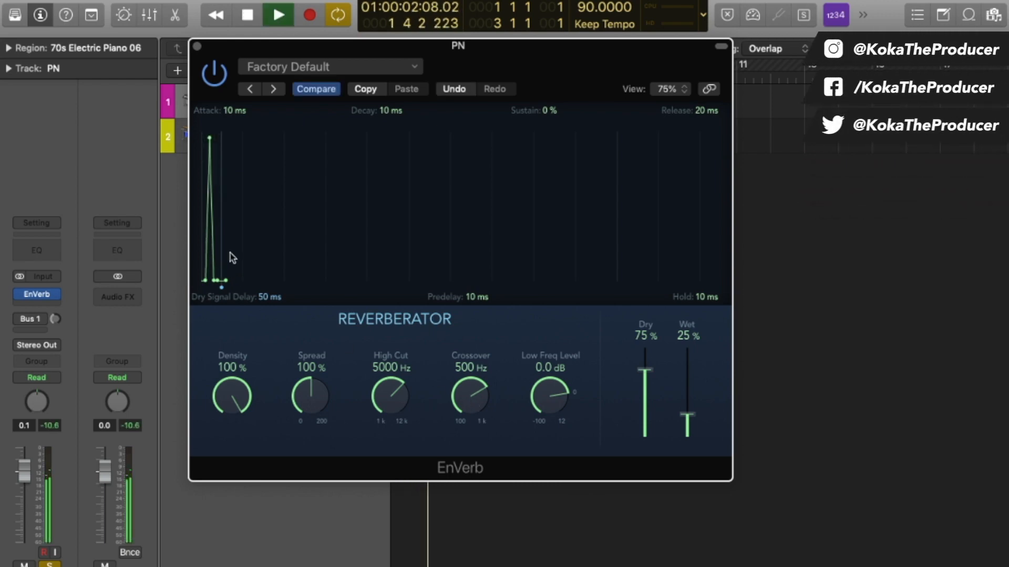
pyautogui.moveTo(214, 281); pyautogui.dragTo(618, 198)
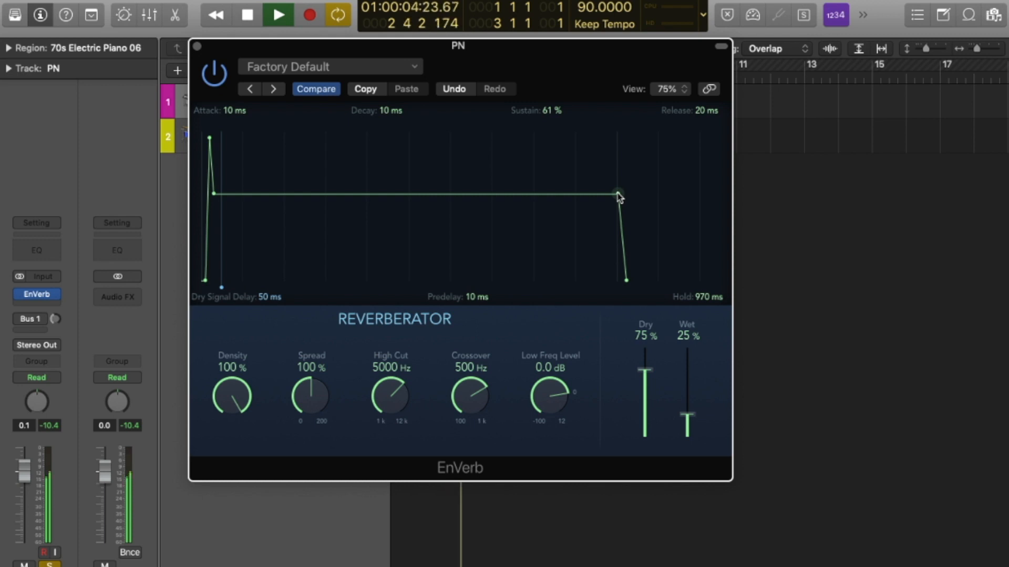
pyautogui.moveTo(618, 198); pyautogui.dragTo(326, 206)
pyautogui.moveTo(334, 281); pyautogui.dragTo(503, 302)
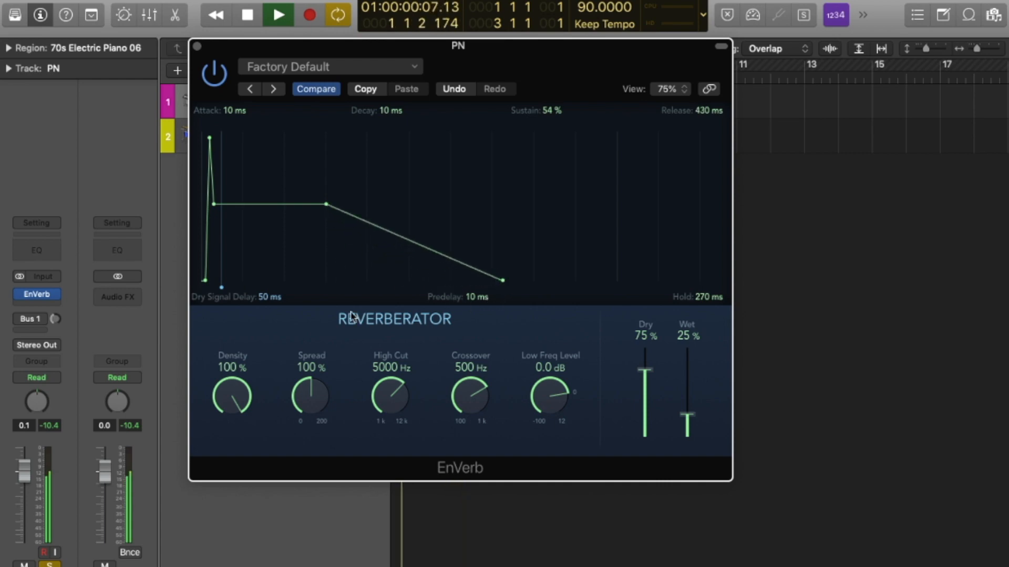
pyautogui.moveTo(207, 283); pyautogui.dragTo(248, 287)
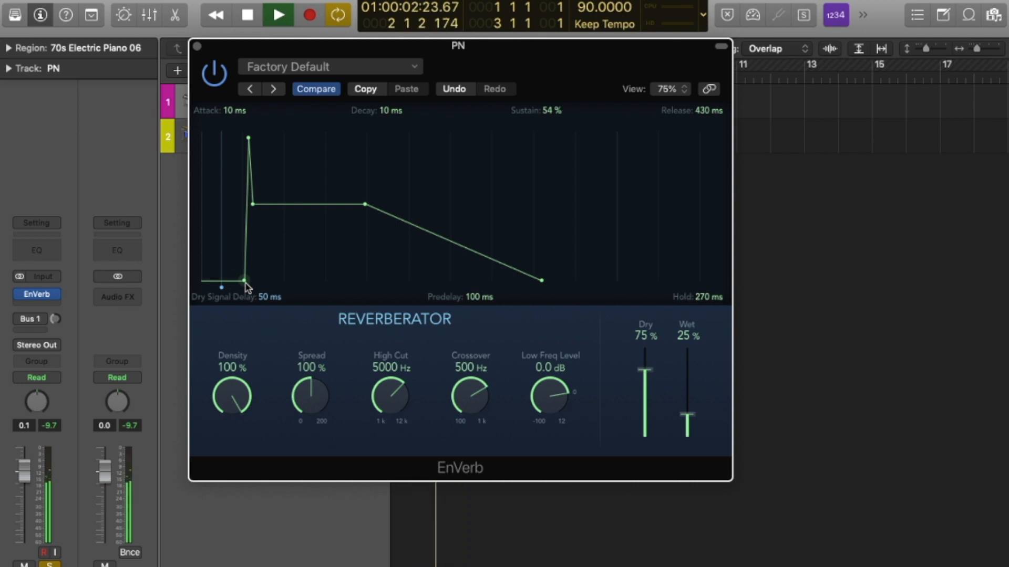
pyautogui.press('space')
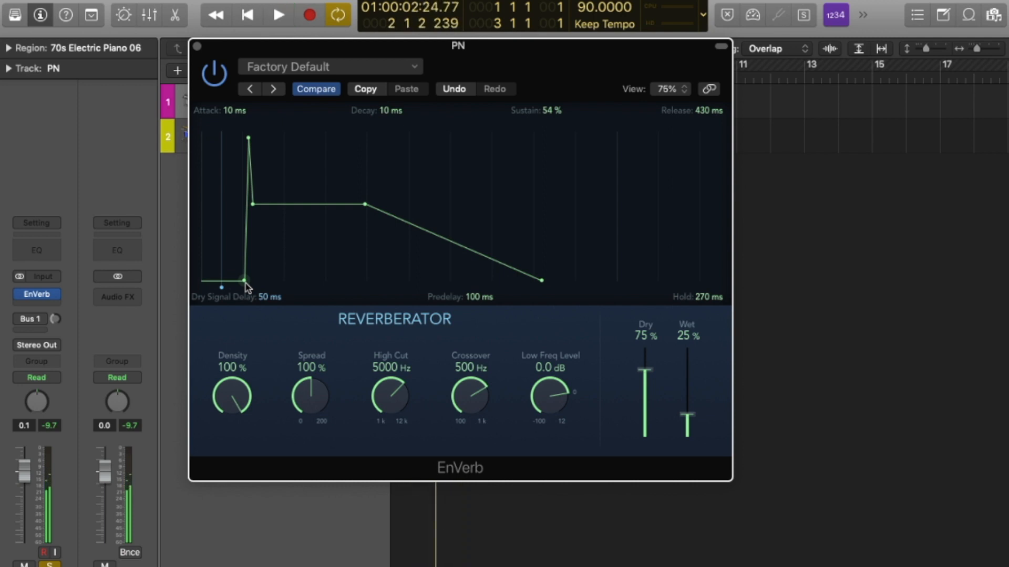
# Replace EnVerb on the PN track with a stereo SilverVerb and audition its default sound on the piano
pyautogui.click(56, 296)
pyautogui.moveTo(105, 533)
pyautogui.moveTo(226, 555)
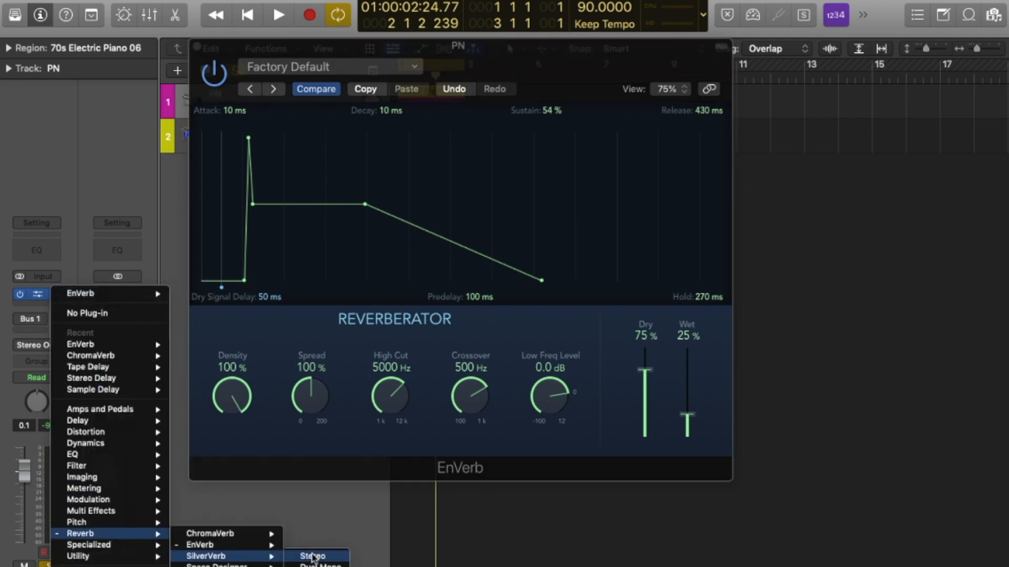
pyautogui.click(312, 555)
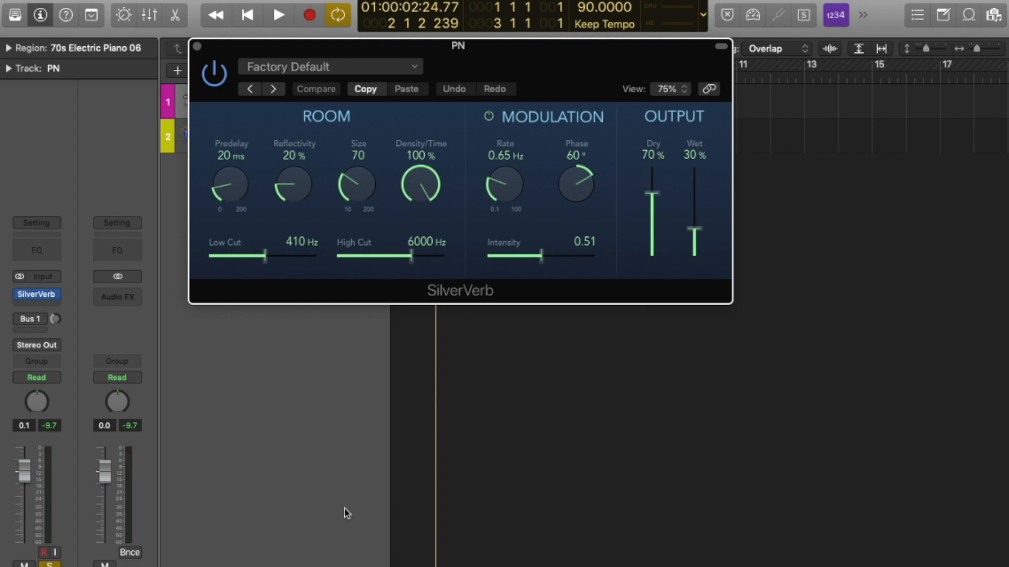
pyautogui.press('space')
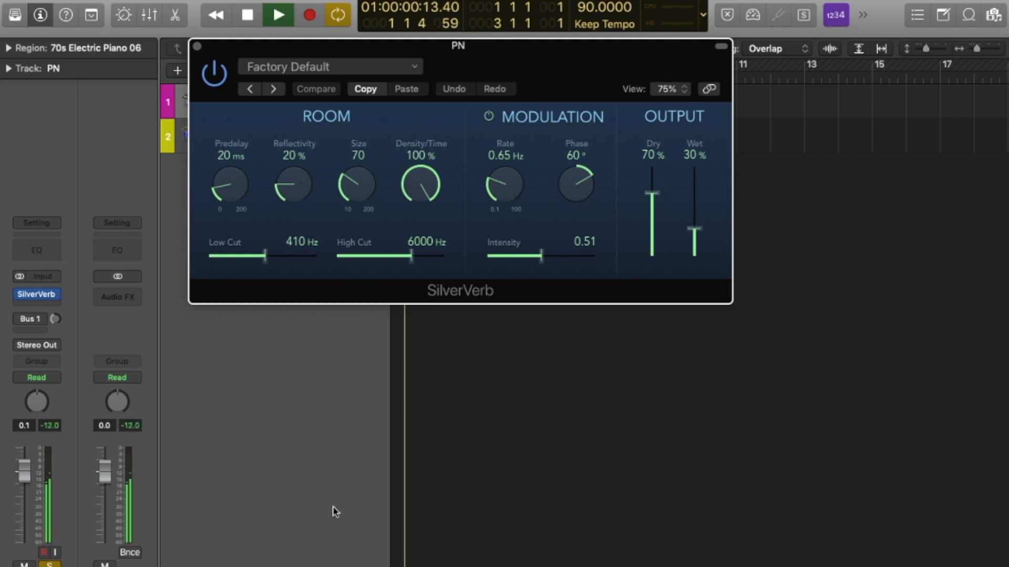
pyautogui.moveTo(27, 298)
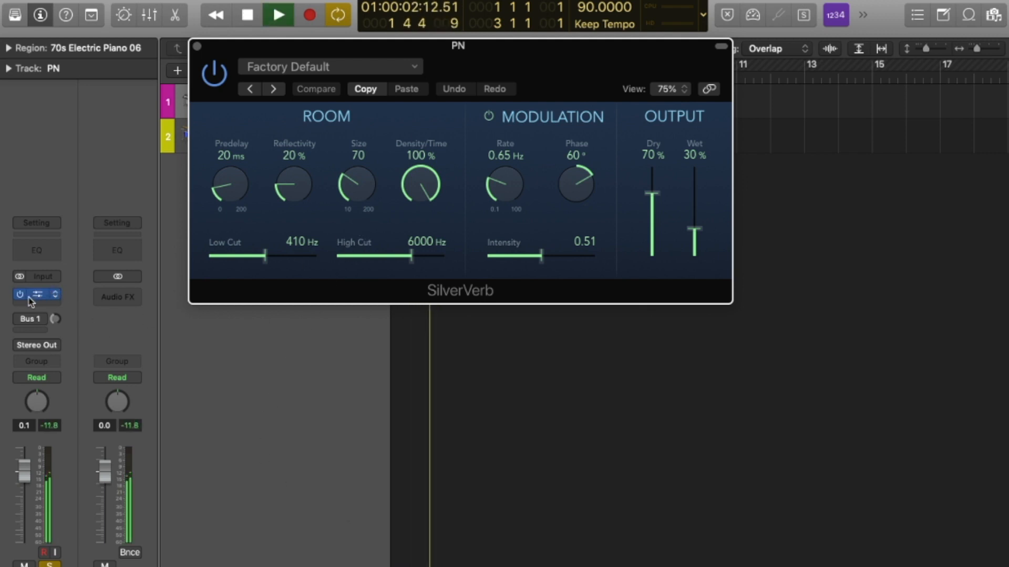
pyautogui.press('space')
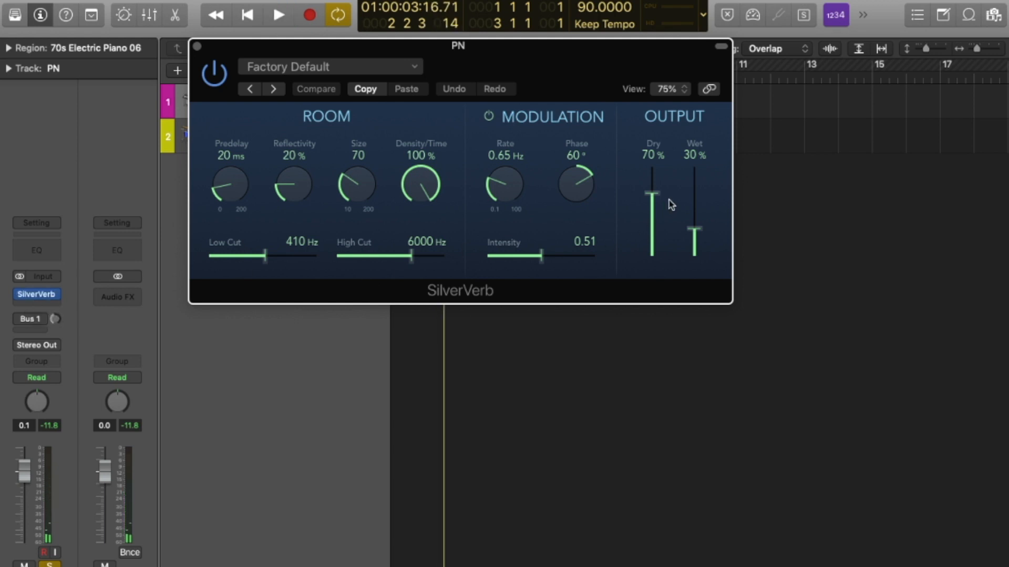
# Set SilverVerb's output to 100% wet and 0% dry, and its modulation rate to 1.90 Hz during playback
pyautogui.moveTo(701, 235); pyautogui.dragTo(709, 166)
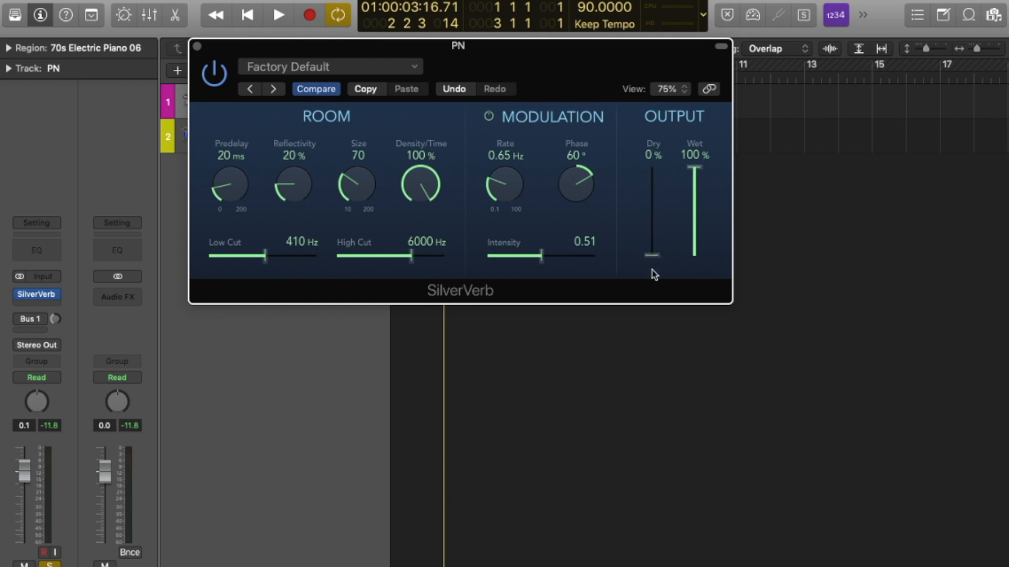
pyautogui.press('space')
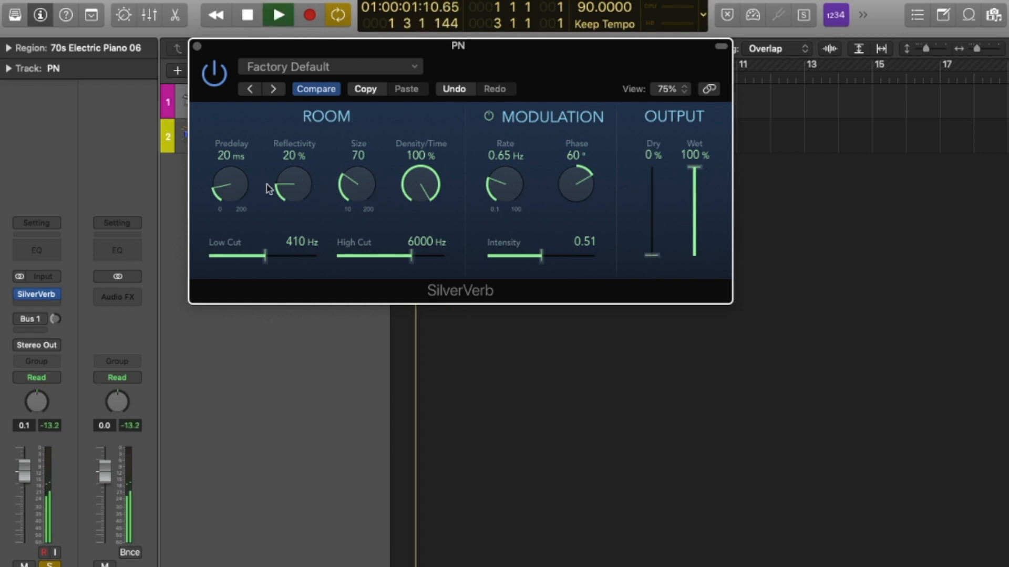
pyautogui.moveTo(511, 200); pyautogui.dragTo(505, 128)
pyautogui.moveTo(513, 194); pyautogui.dragTo(516, 230)
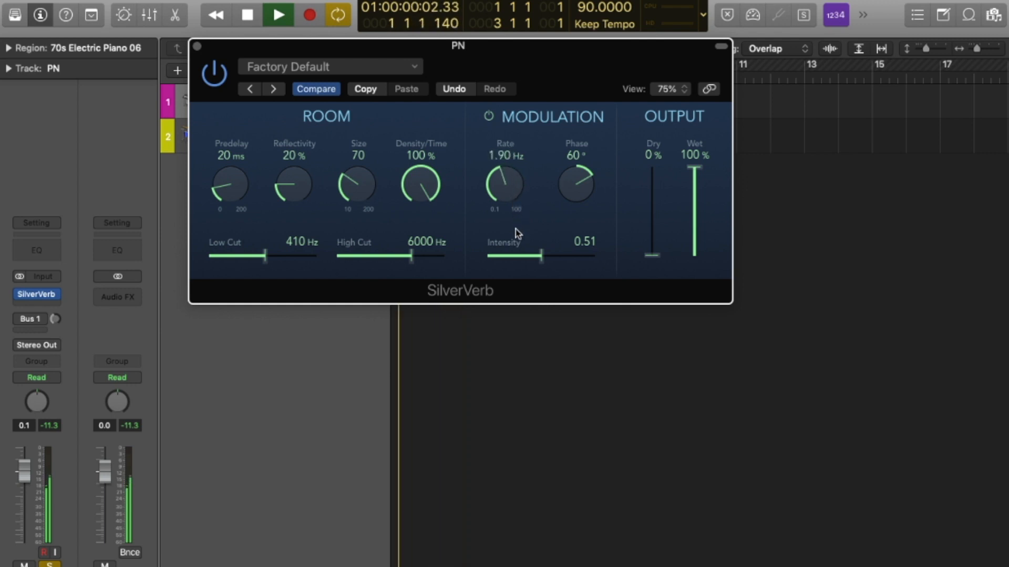
# Set SilverVerb's room size to 130, reflectivity to 34% and predelay to 84 ms, listening before stopping playback
pyautogui.moveTo(353, 199); pyautogui.dragTo(358, 124)
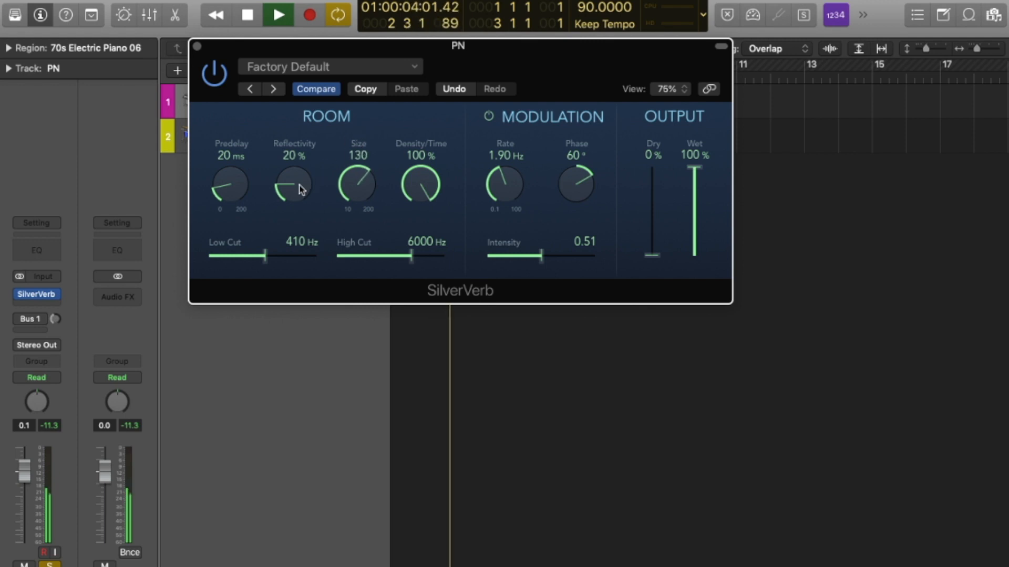
pyautogui.moveTo(296, 192); pyautogui.dragTo(297, 160)
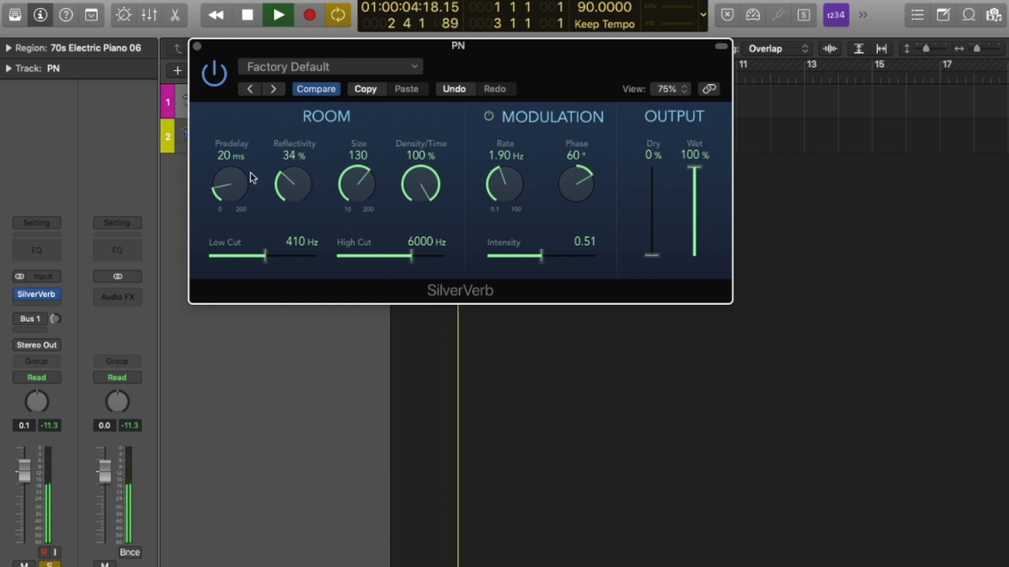
pyautogui.moveTo(242, 182); pyautogui.dragTo(237, 99)
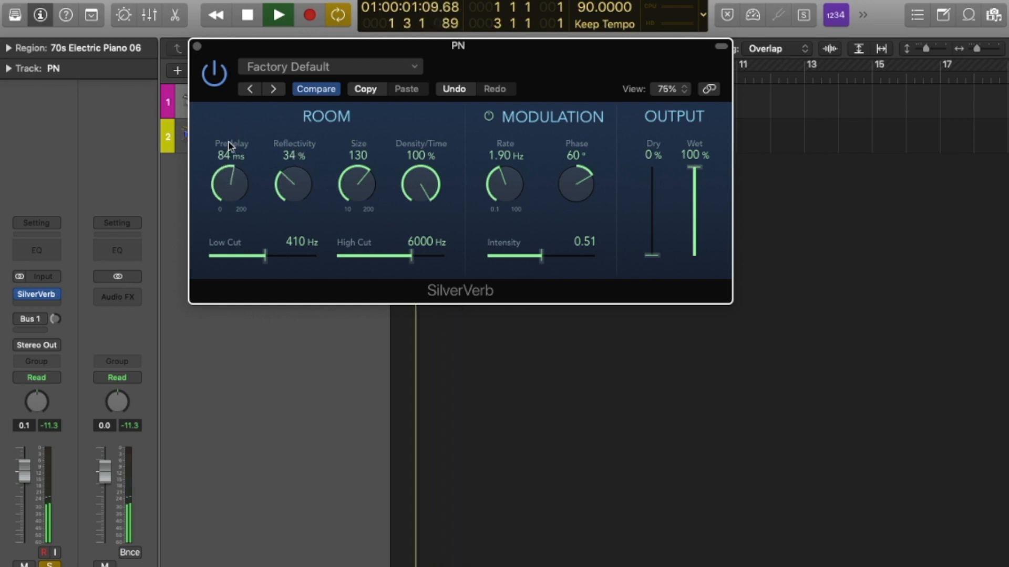
pyautogui.press('space')
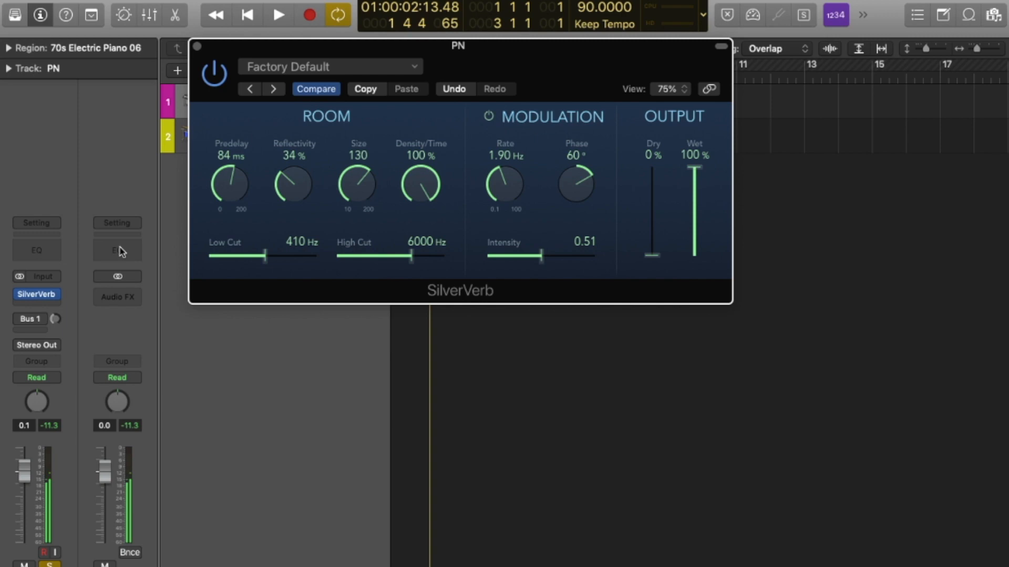
# Replace SilverVerb with a stereo Space Designer on the PN track, muting its dry signal and setting wet to 0.0 dB during playback
pyautogui.click(61, 295)
pyautogui.moveTo(122, 536)
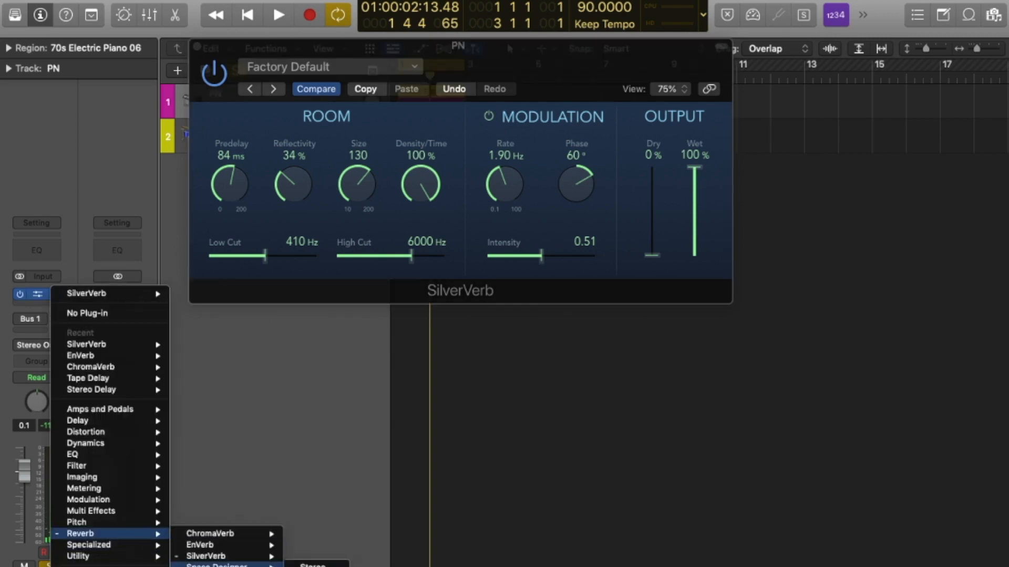
pyautogui.click(314, 565)
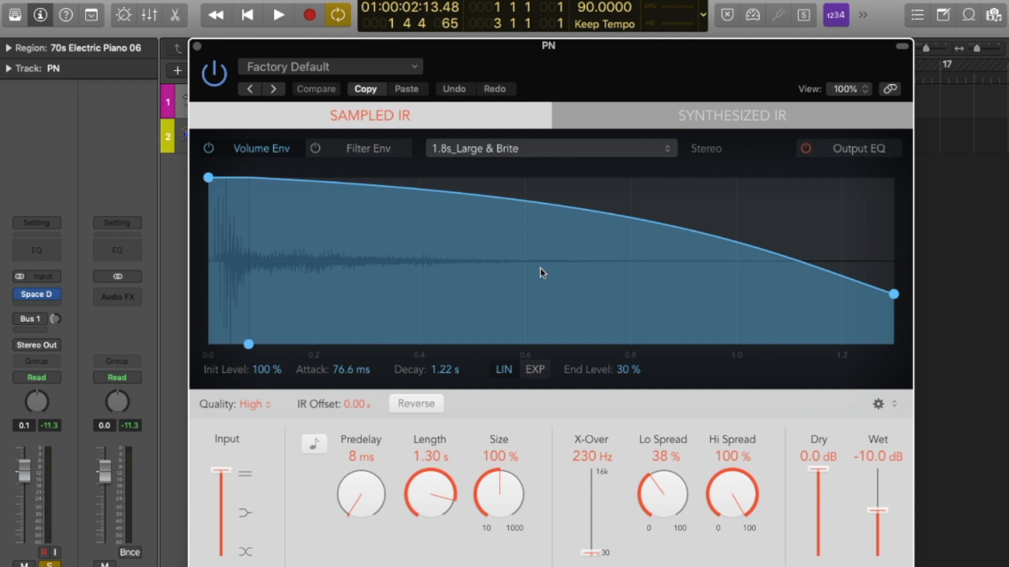
pyautogui.press('space')
pyautogui.moveTo(875, 502); pyautogui.dragTo(803, 560)
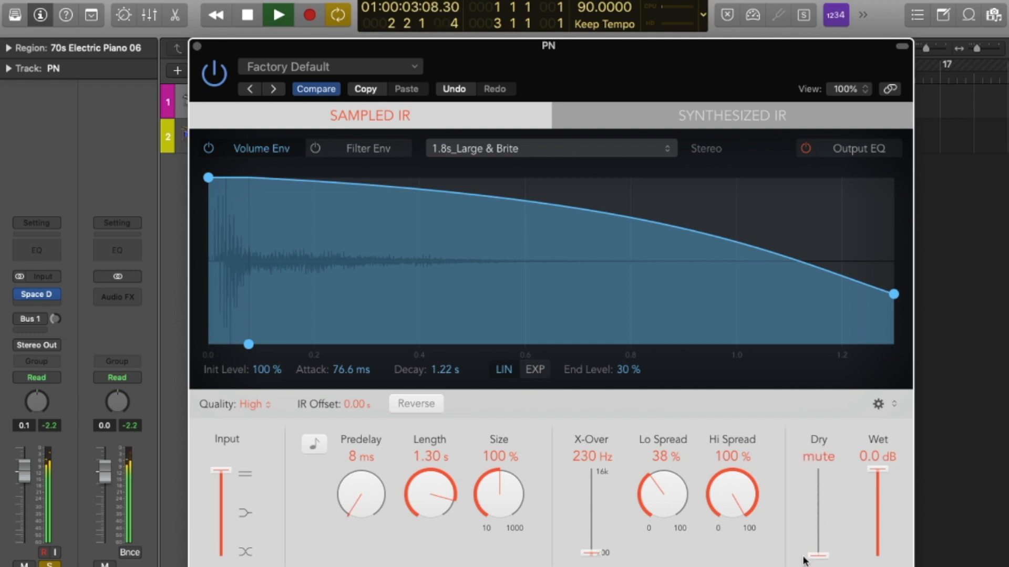
# In Space Designer's output EQ, enable the low cut at 160 Hz and set the high cut to 870 Hz
pyautogui.click(836, 150)
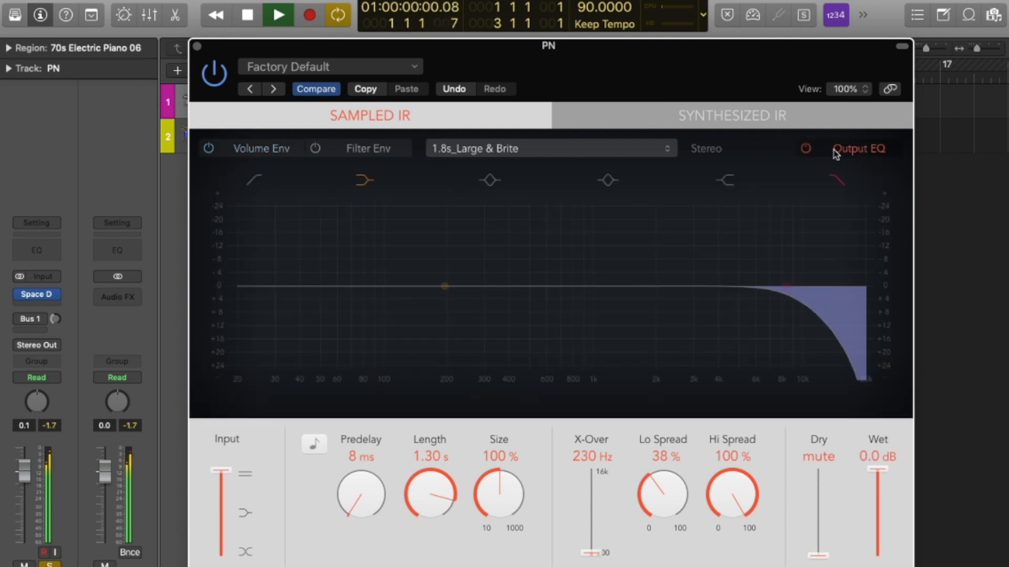
pyautogui.click(254, 179)
pyautogui.moveTo(255, 185); pyautogui.dragTo(427, 270)
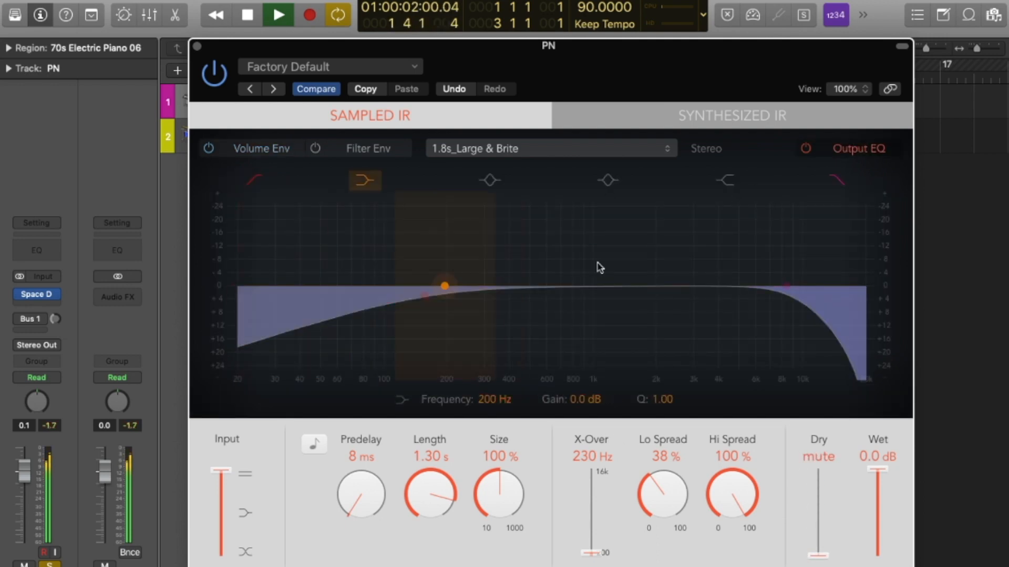
pyautogui.moveTo(794, 280); pyautogui.dragTo(577, 306)
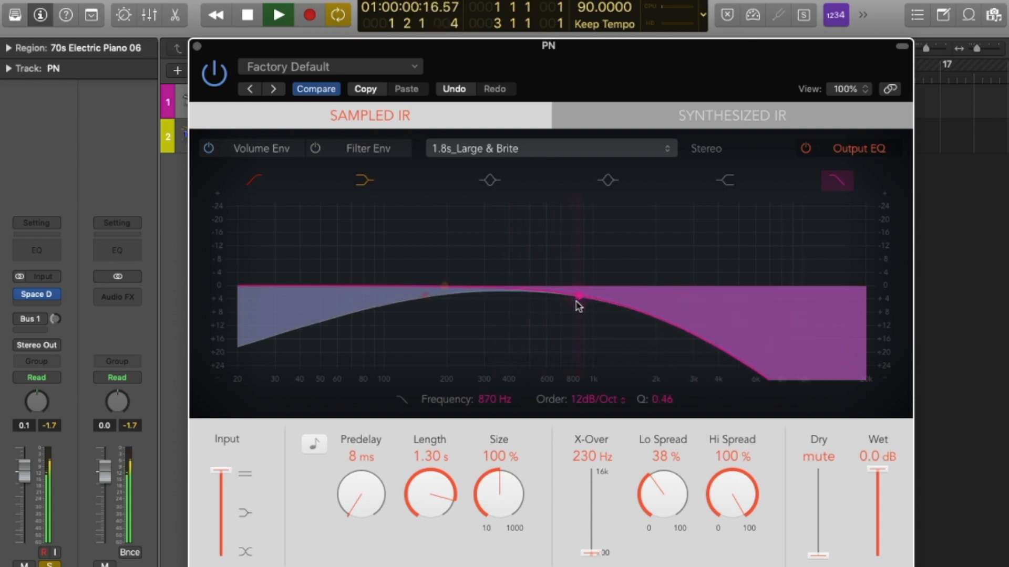
# Set Space Designer's predelay to 288 ms, length to 71.3 ms, crossover to 4.50 kHz and size to 150%
pyautogui.moveTo(364, 495); pyautogui.dragTo(364, 462)
pyautogui.moveTo(455, 473); pyautogui.dragTo(455, 522)
pyautogui.moveTo(592, 549); pyautogui.dragTo(592, 492)
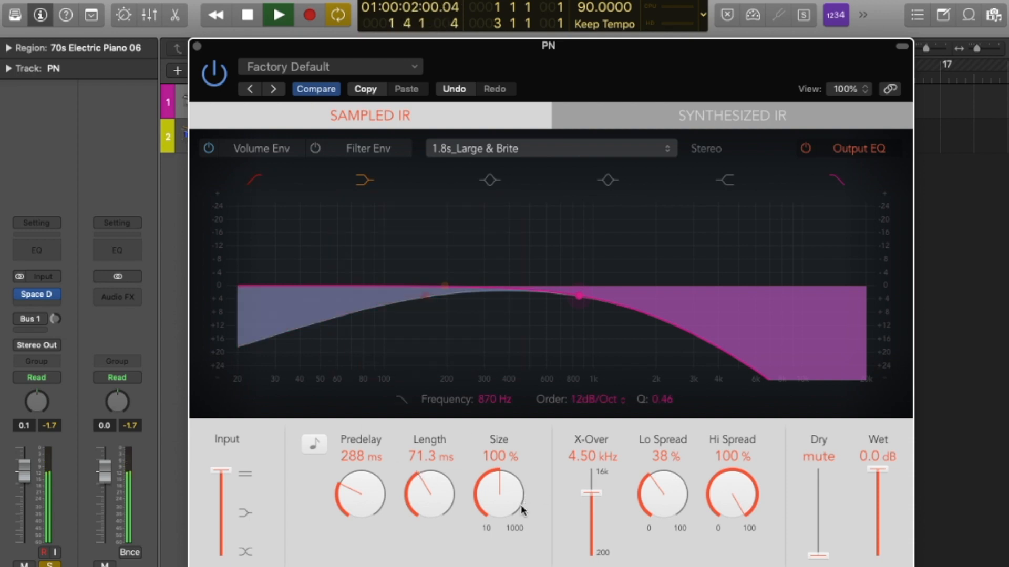
pyautogui.moveTo(526, 510); pyautogui.dragTo(503, 483)
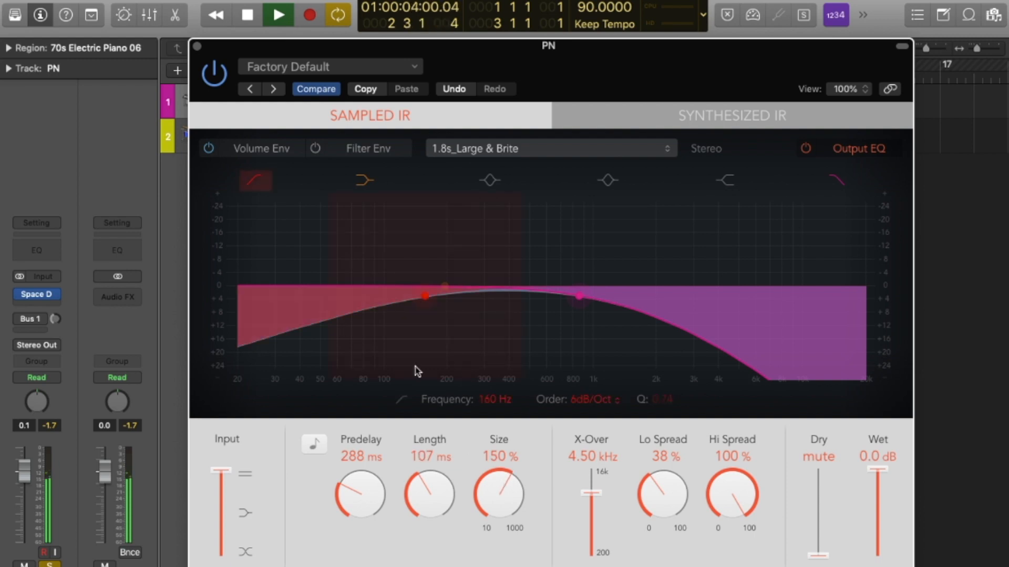
# Stop playback and replace Space Designer with a stereo Pitch Correction plug-in on the PN track
pyautogui.press('space')
pyautogui.moveTo(59, 299)
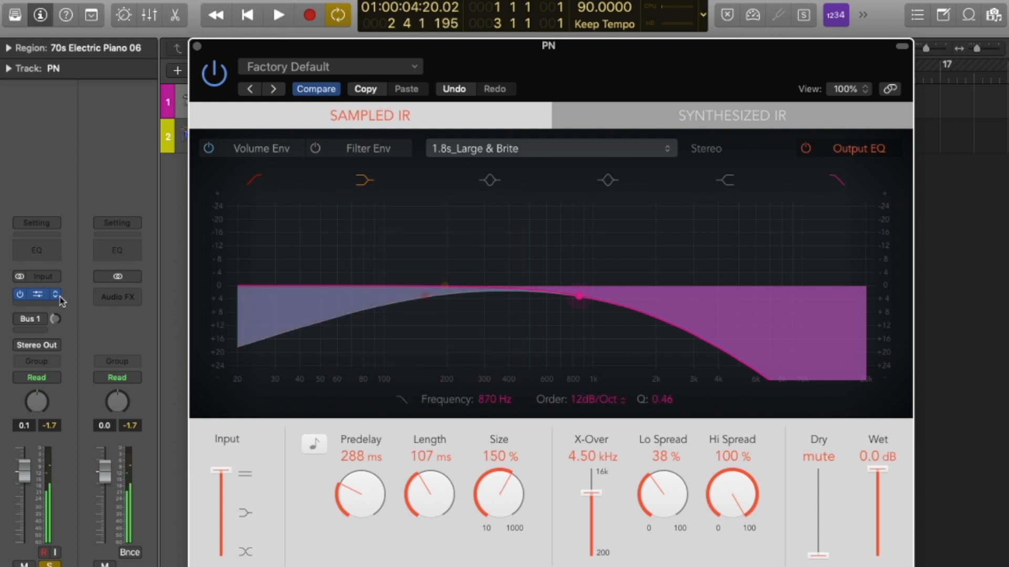
pyautogui.click(56, 296)
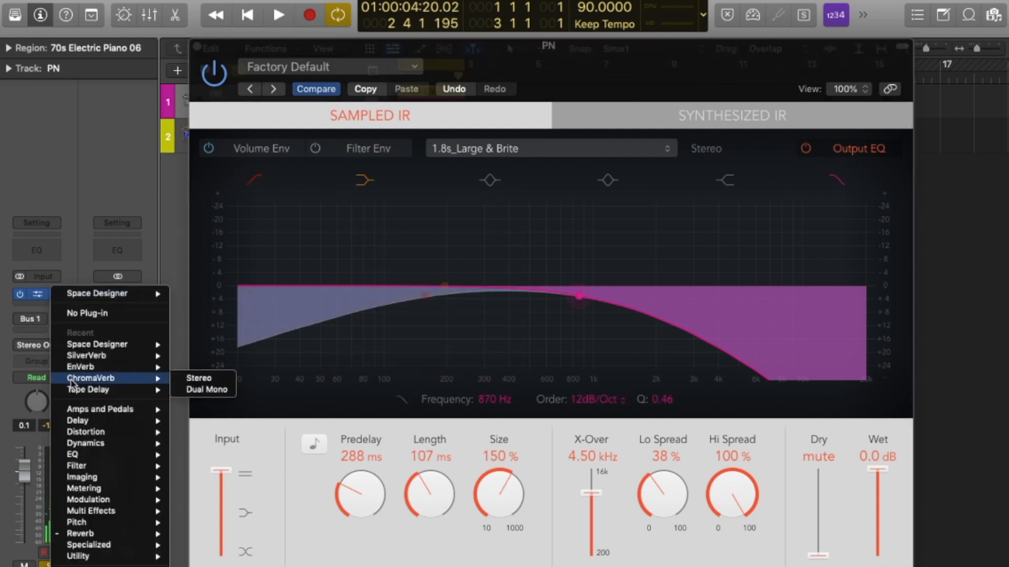
pyautogui.moveTo(76, 522)
pyautogui.moveTo(218, 522)
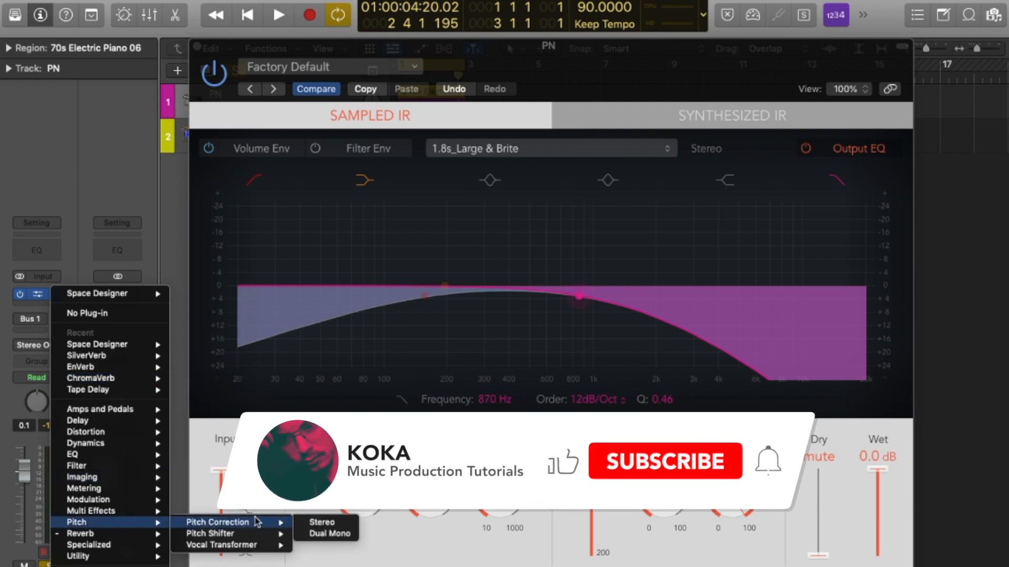
pyautogui.click(347, 522)
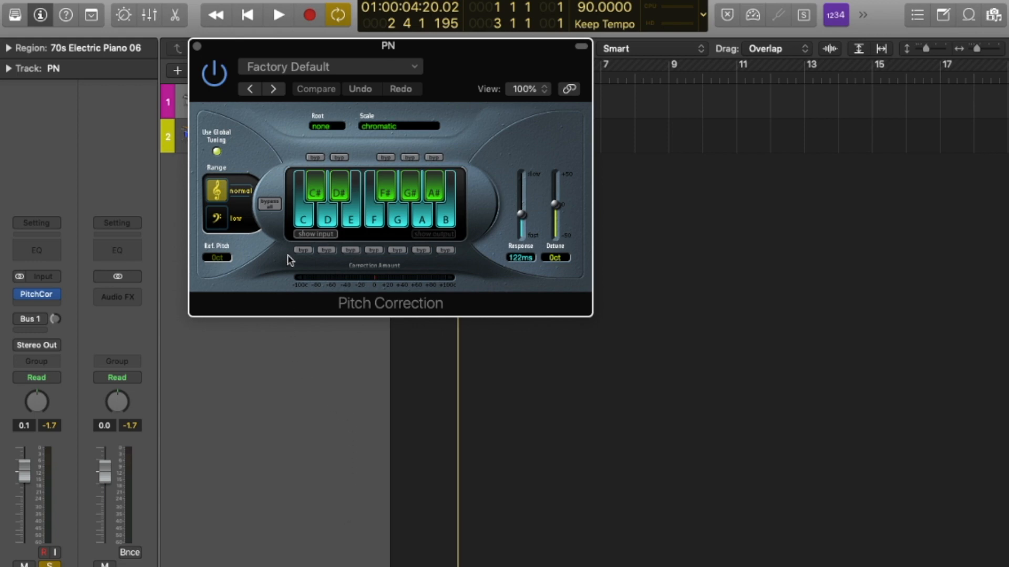
# Set Pitch Correction's scale to major pentatonic, keeping C as the root note
pyautogui.click(387, 127)
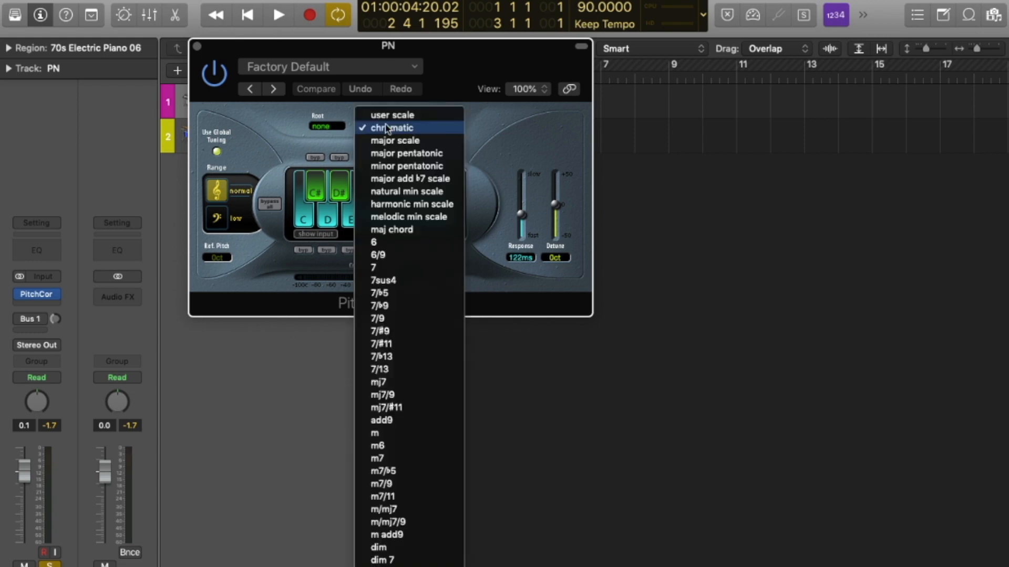
pyautogui.click(400, 152)
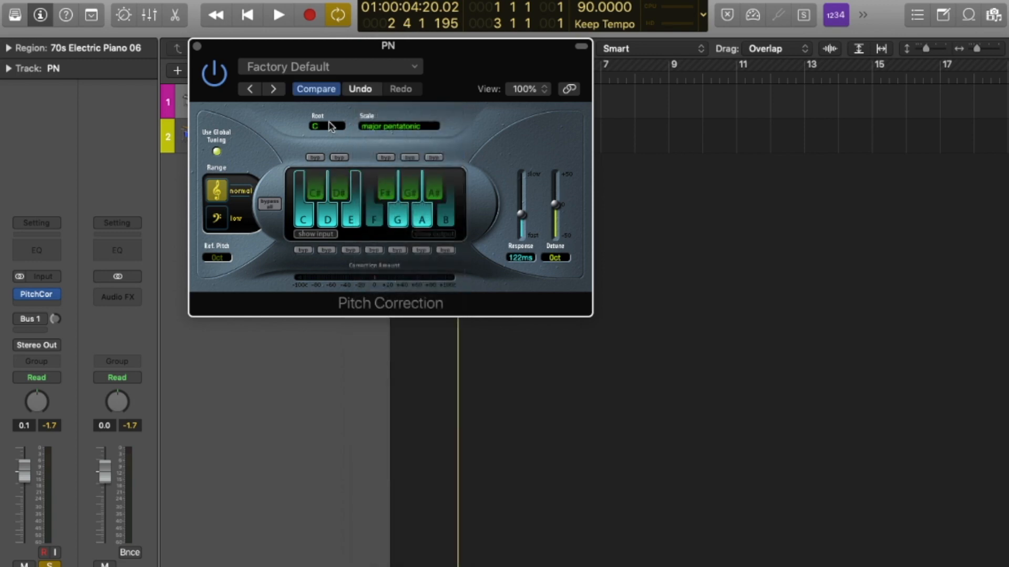
pyautogui.click(329, 127)
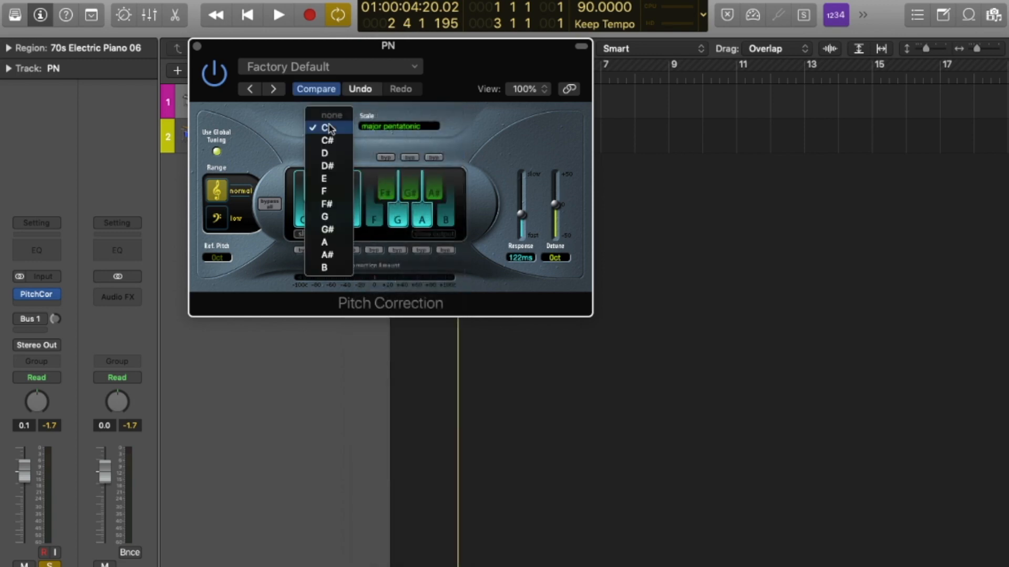
pyautogui.click(426, 133)
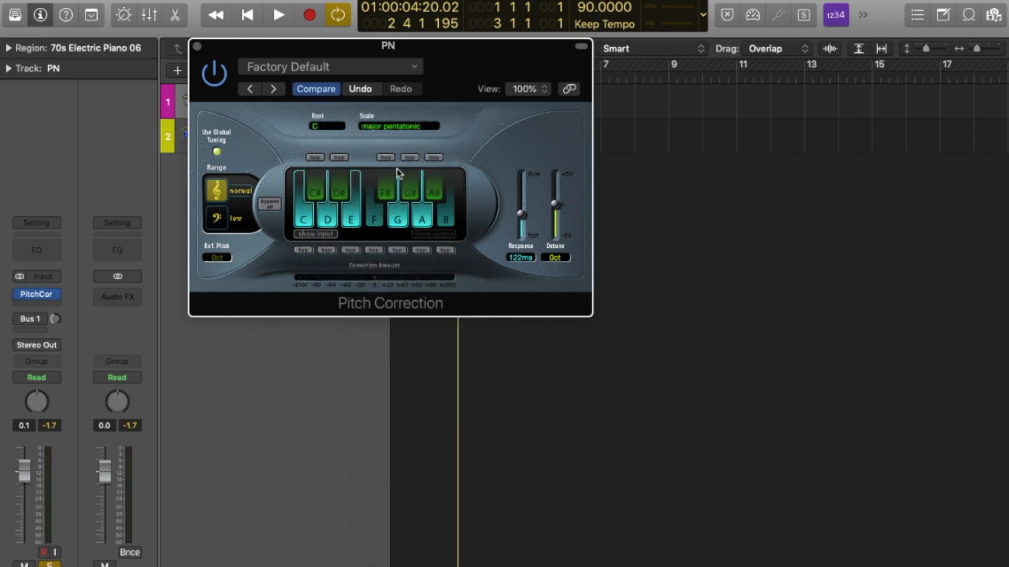
# Turn off the C, D, E, G and A notes on Pitch Correction's keyboard
pyautogui.click(308, 216)
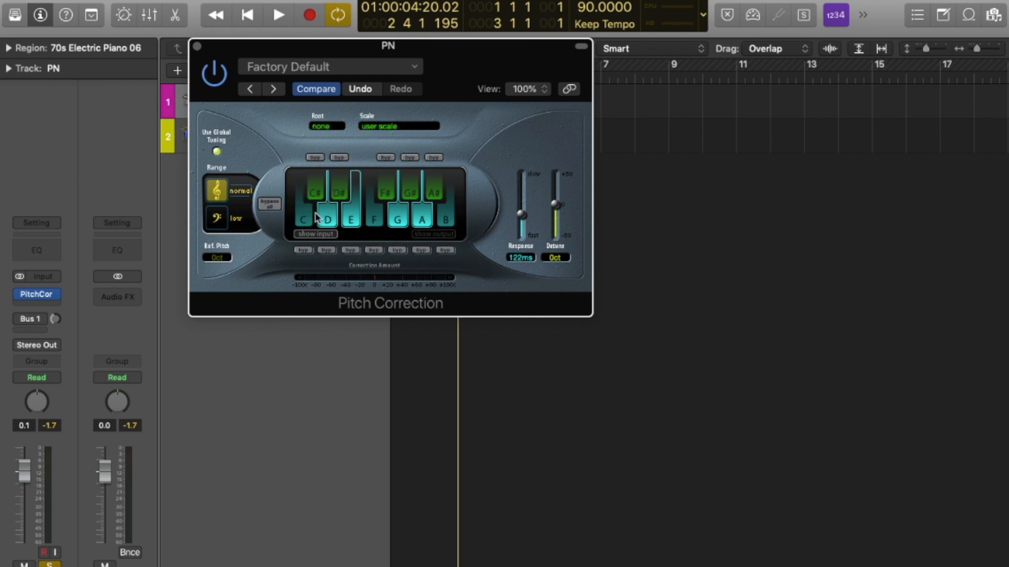
pyautogui.click(327, 211)
pyautogui.click(351, 210)
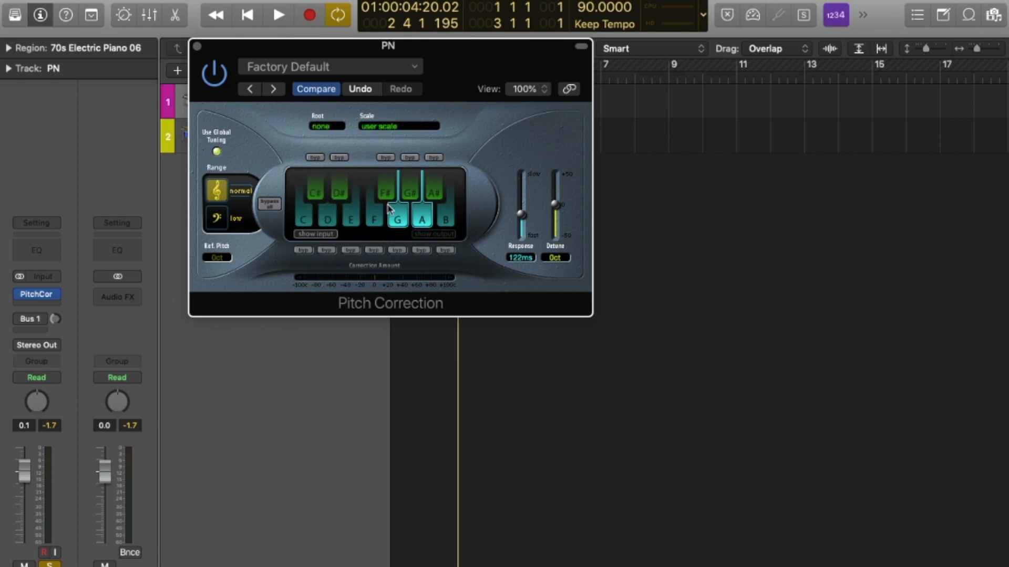
pyautogui.click(395, 220)
pyautogui.click(425, 218)
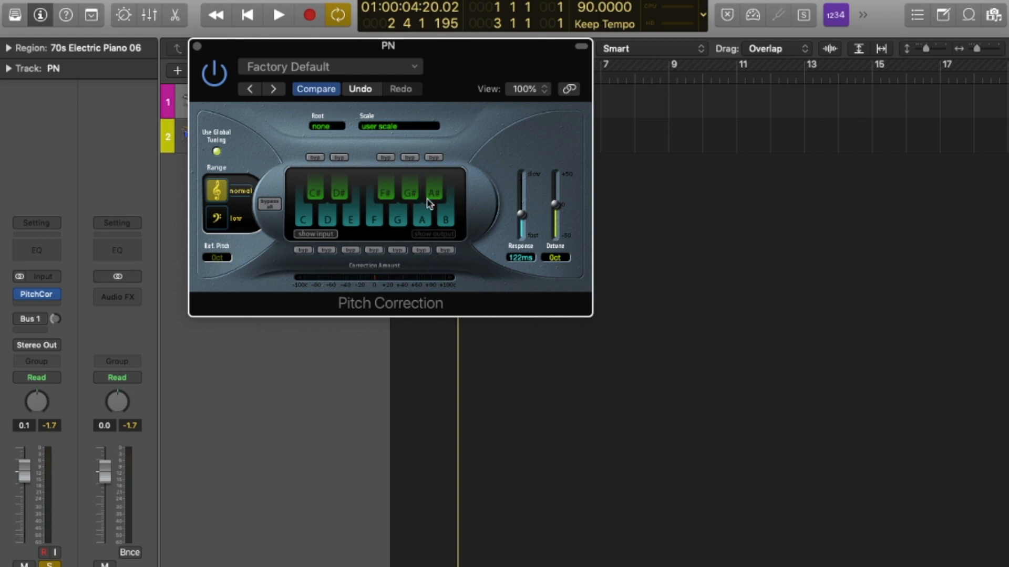
# Build a user scale by enabling A#, B, A, G#, G and F on Pitch Correction's keyboard
pyautogui.click(435, 194)
pyautogui.click(445, 217)
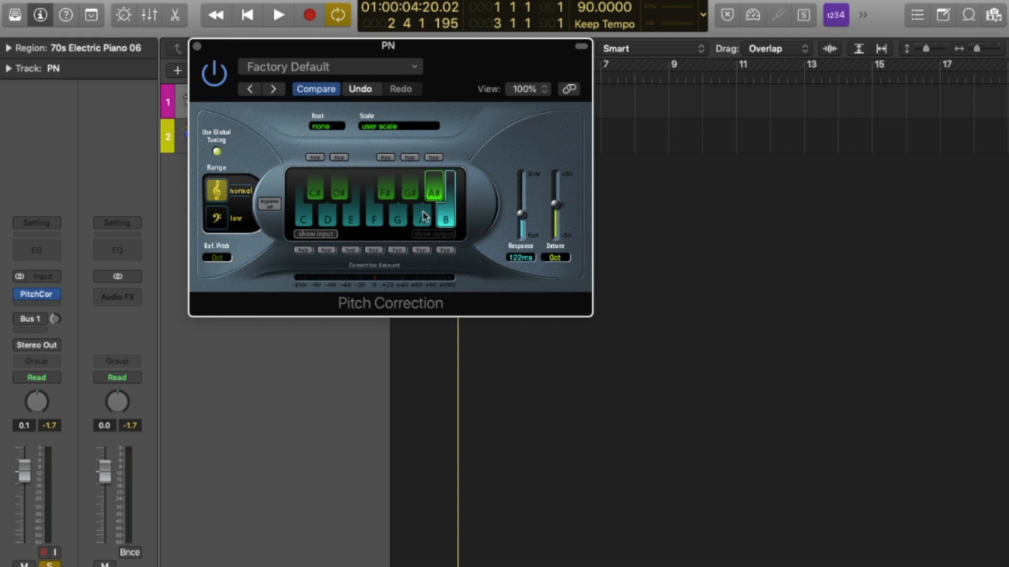
pyautogui.click(420, 209)
pyautogui.click(411, 193)
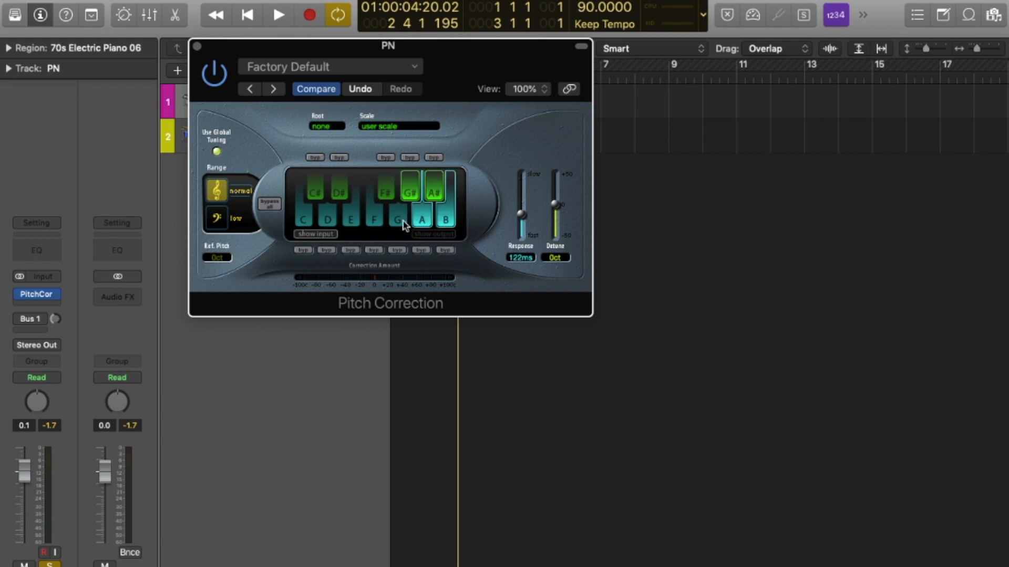
pyautogui.click(402, 225)
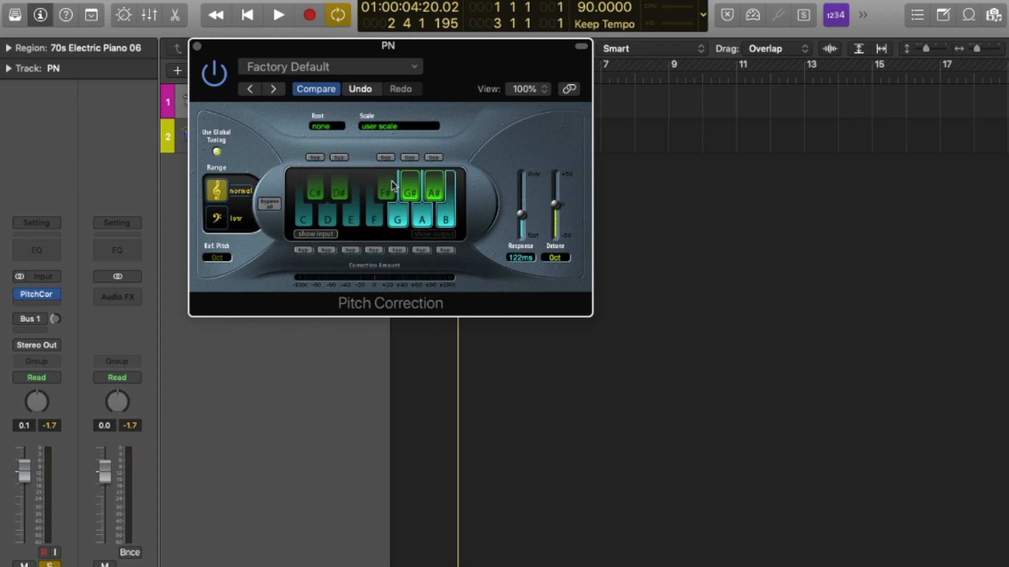
pyautogui.click(375, 216)
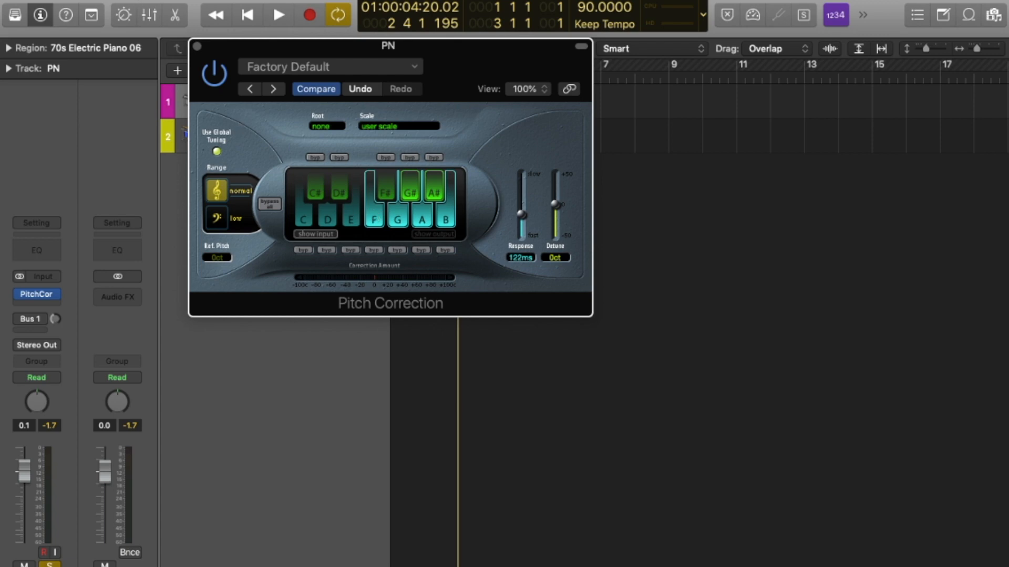
# In the project's tuning settings, choose the User software instrument scale, clear the F key's offset and close the settings
pyautogui.click(111, 0)
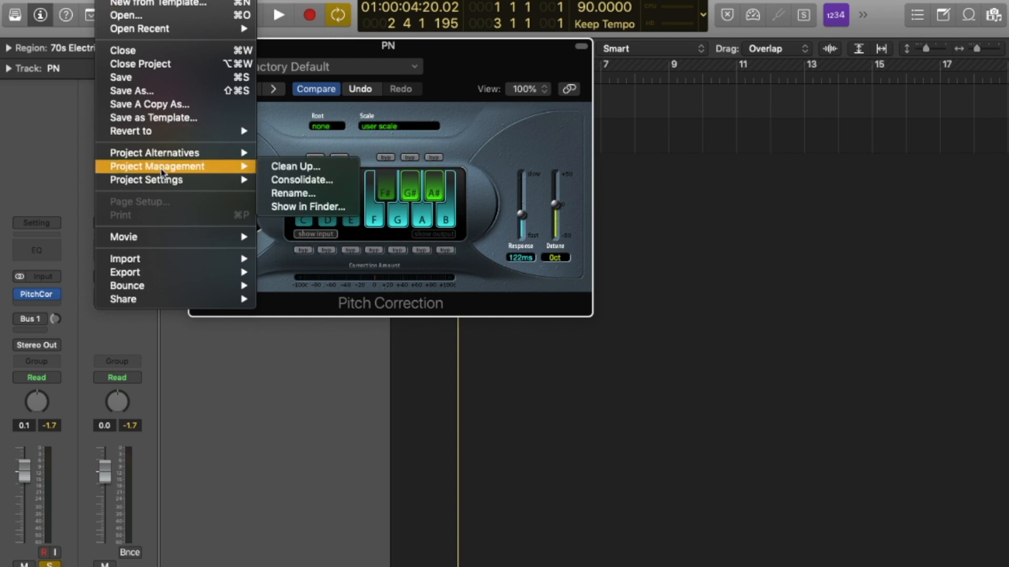
pyautogui.moveTo(173, 181)
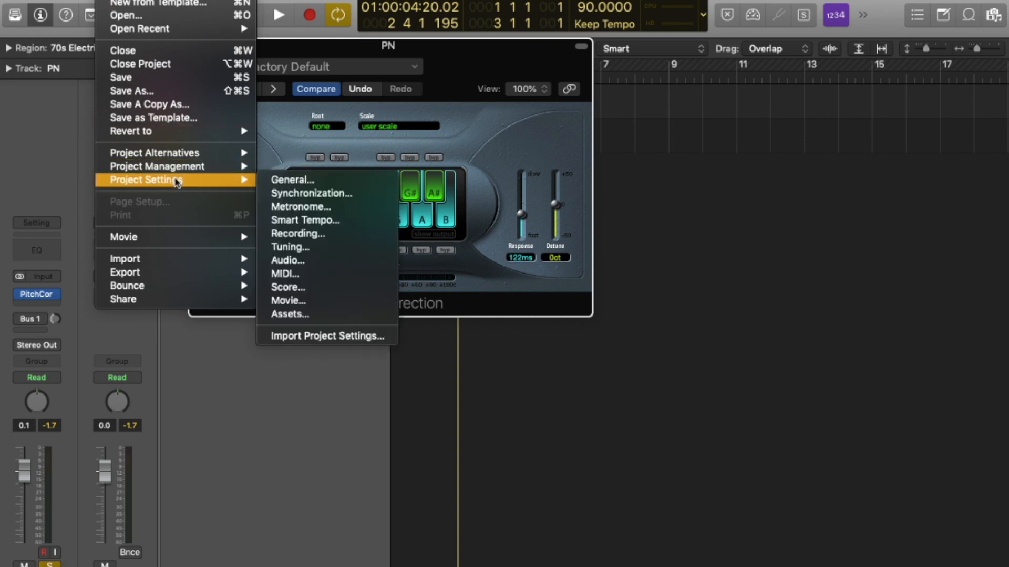
pyautogui.click(282, 249)
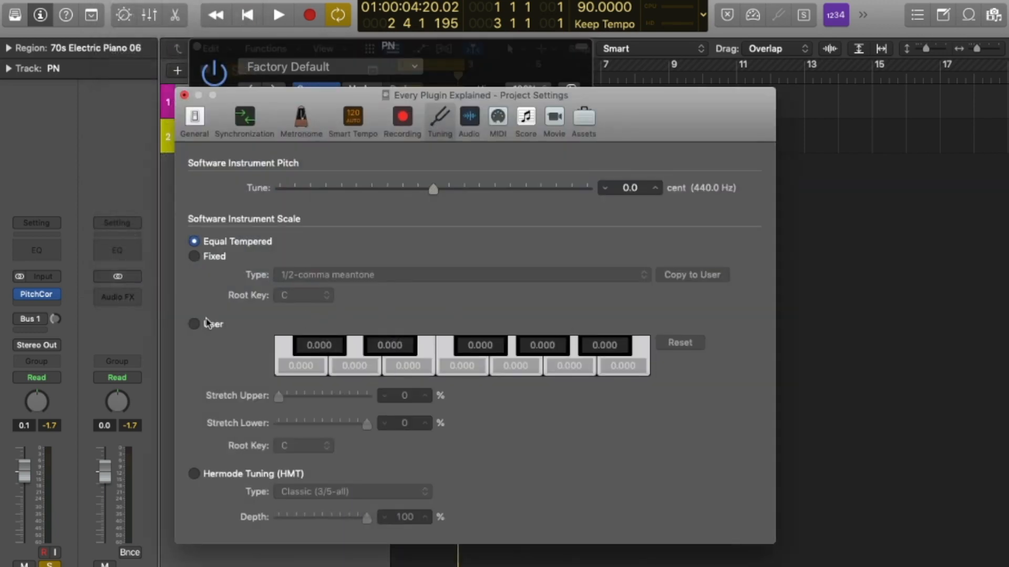
pyautogui.click(194, 324)
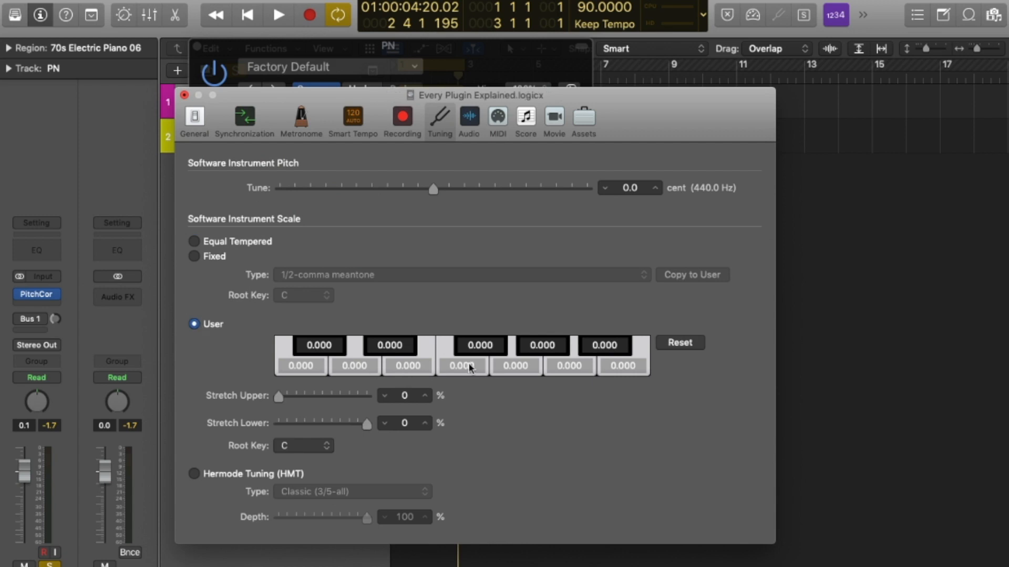
pyautogui.doubleClick(469, 367)
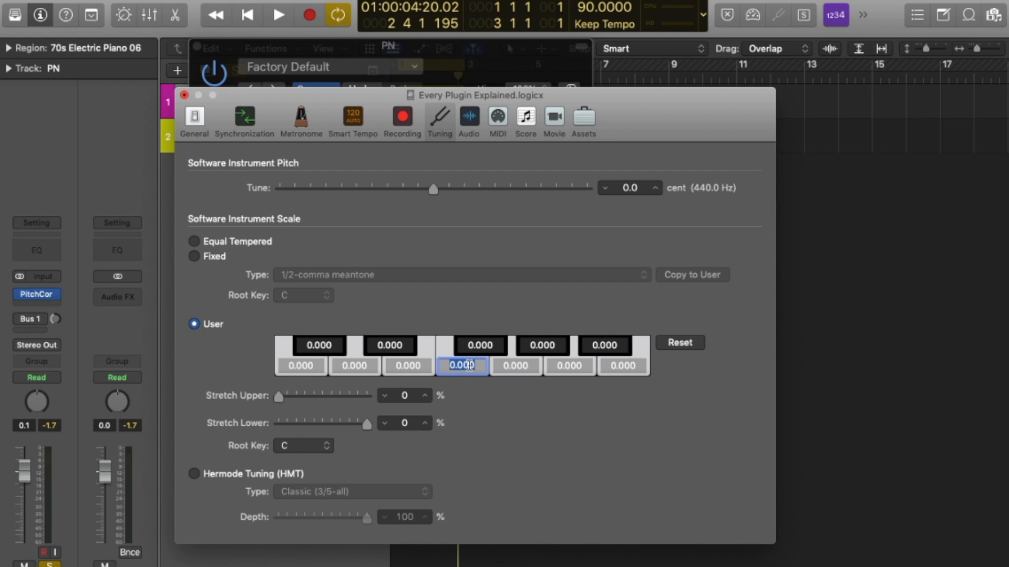
pyautogui.press('BackSpace')
pyautogui.press('Return')
pyautogui.press('super+w')
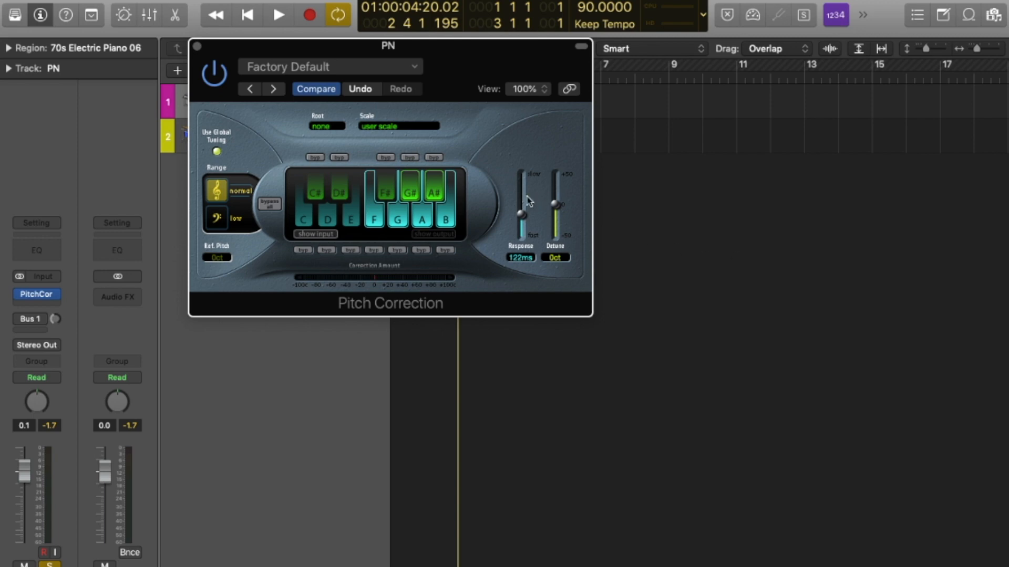
# Lower Pitch Correction's response time, close its window and replace it with a stereo Pitch Shifter on the PN track
pyautogui.moveTo(520, 214); pyautogui.dragTo(519, 261)
pyautogui.click(198, 46)
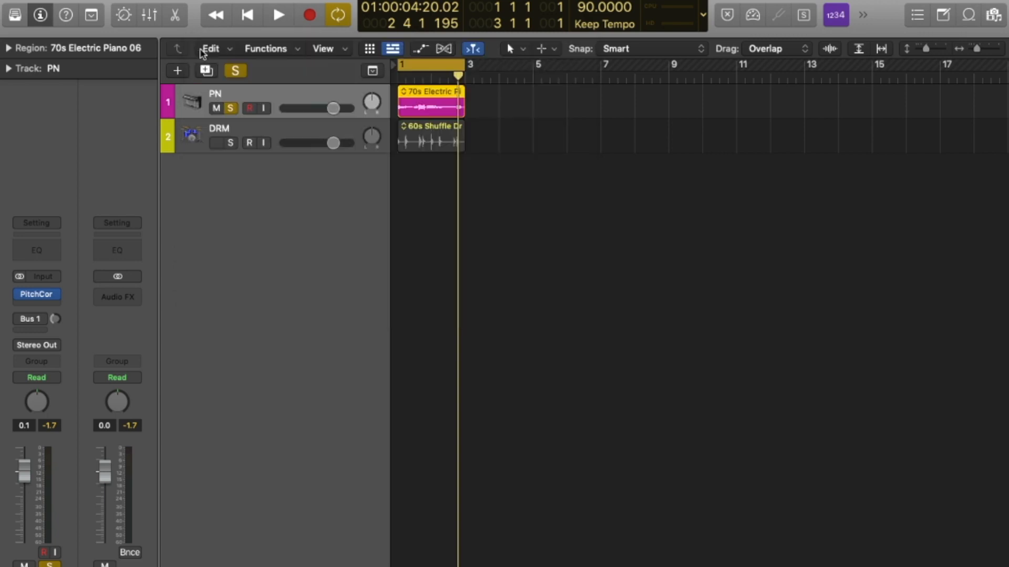
pyautogui.click(56, 294)
pyautogui.click(334, 534)
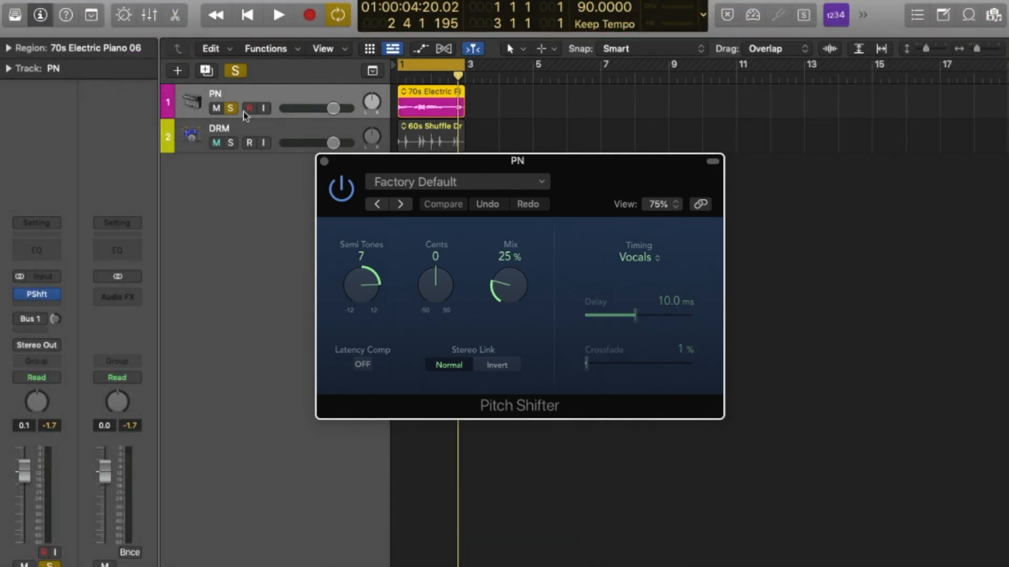
pyautogui.click(231, 143)
pyautogui.click(234, 111)
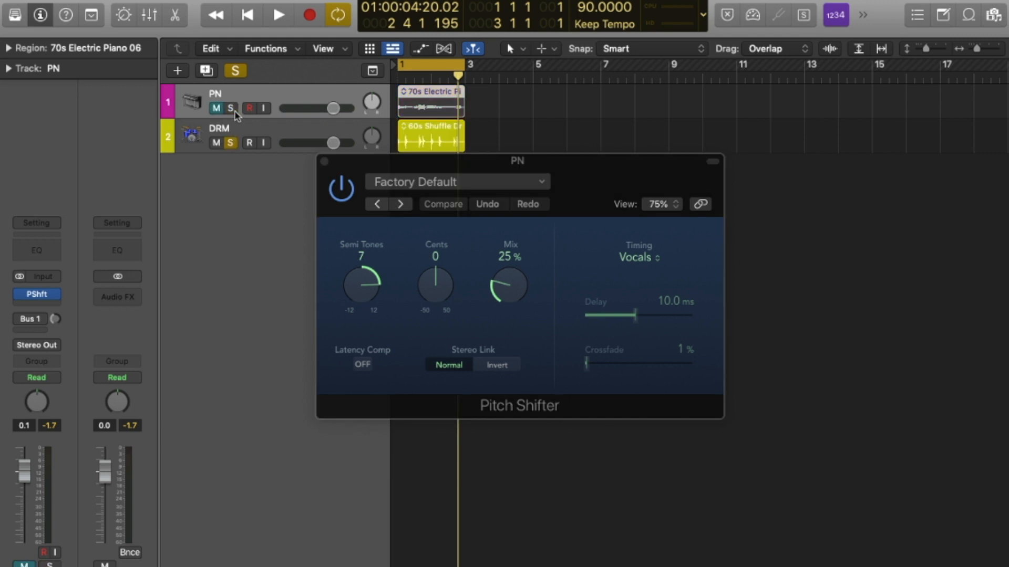
pyautogui.click(281, 136)
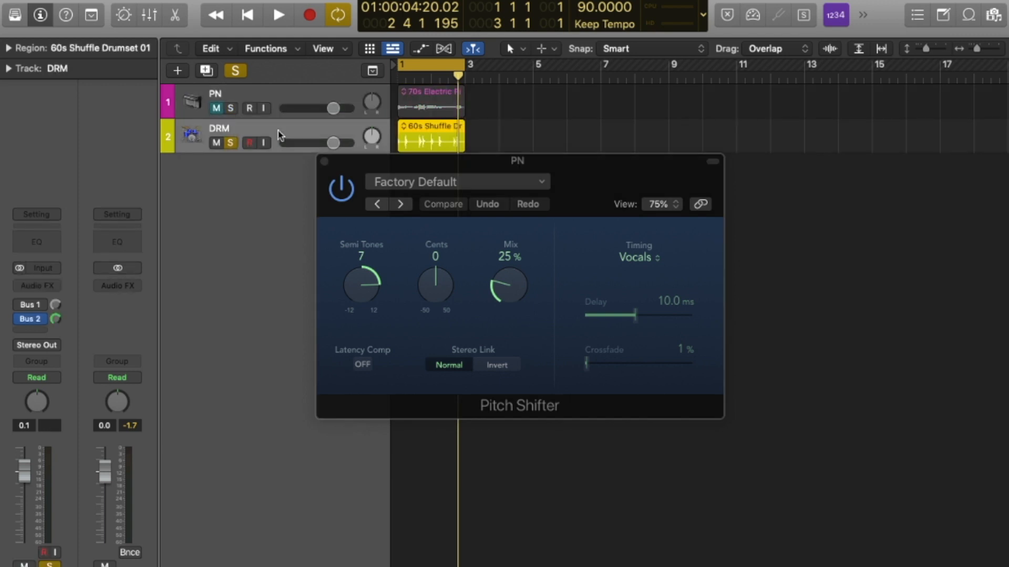
pyautogui.click(230, 142)
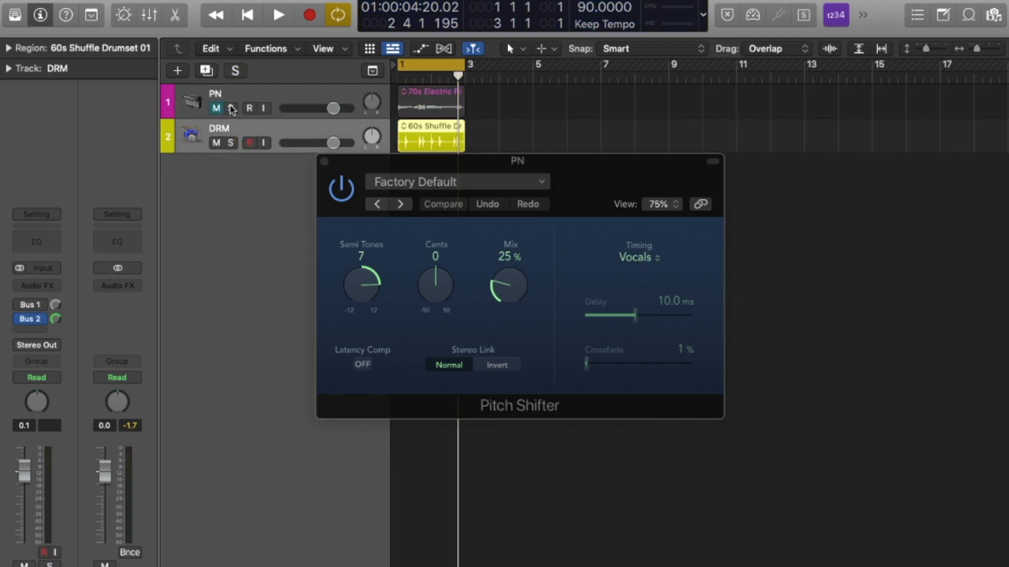
pyautogui.click(231, 109)
pyautogui.click(275, 100)
# Play the soloed piano loop, raise Pitch Shifter's Semi Tones to 12 with the mix at 25%, and stop playback
pyautogui.press('space')
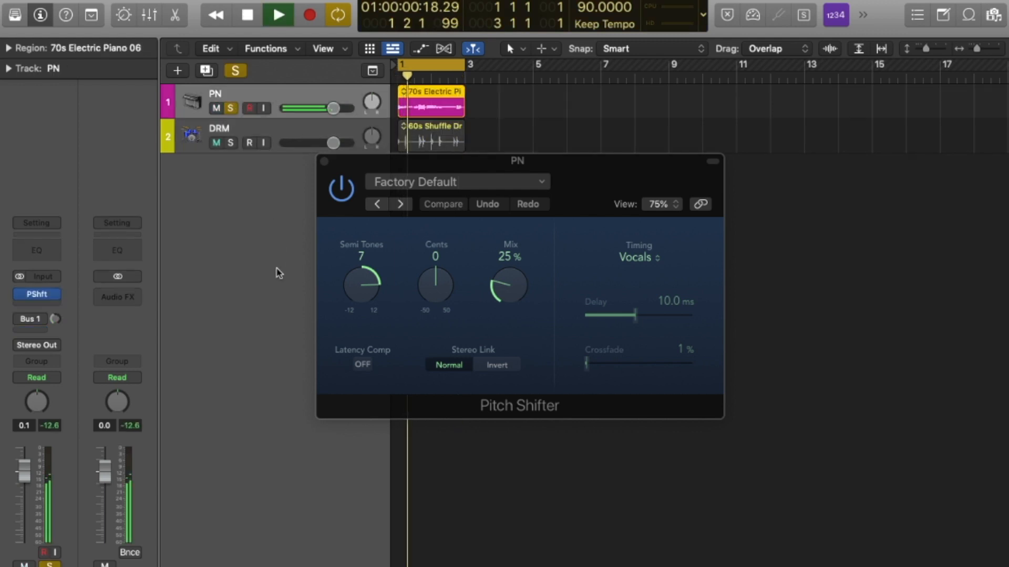
pyautogui.moveTo(362, 281); pyautogui.dragTo(352, 237)
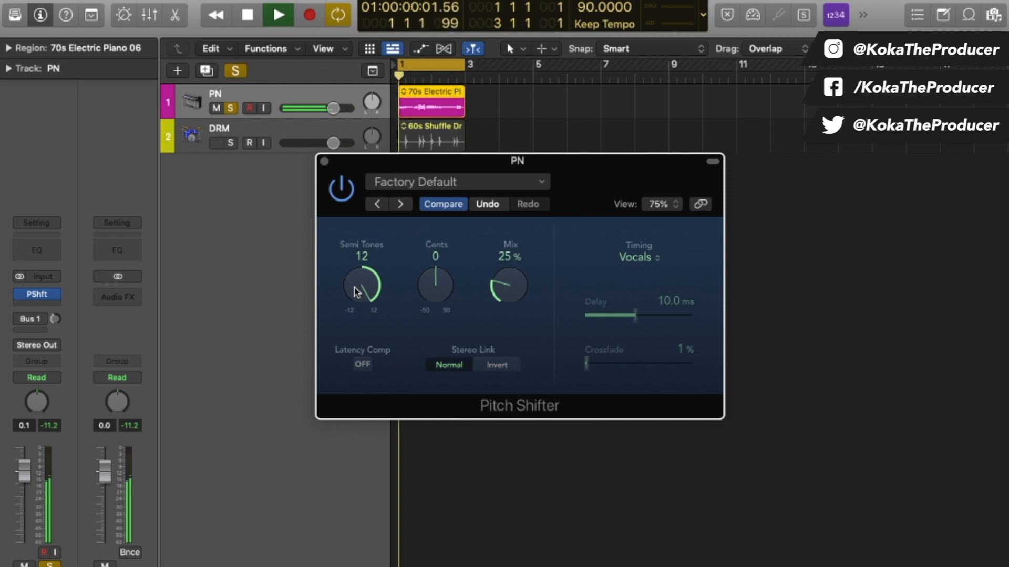
pyautogui.moveTo(355, 292); pyautogui.dragTo(528, 288)
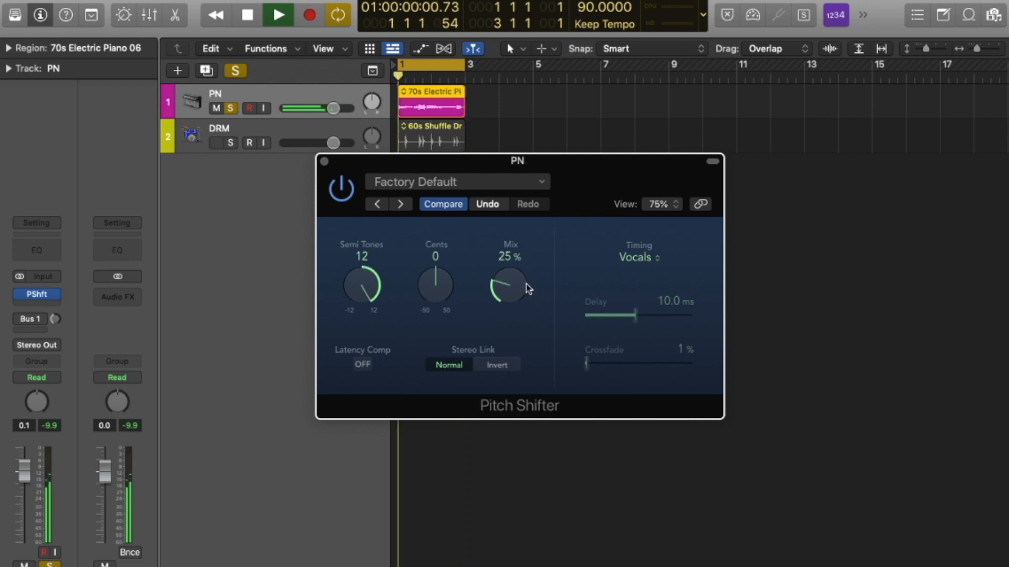
pyautogui.press('space')
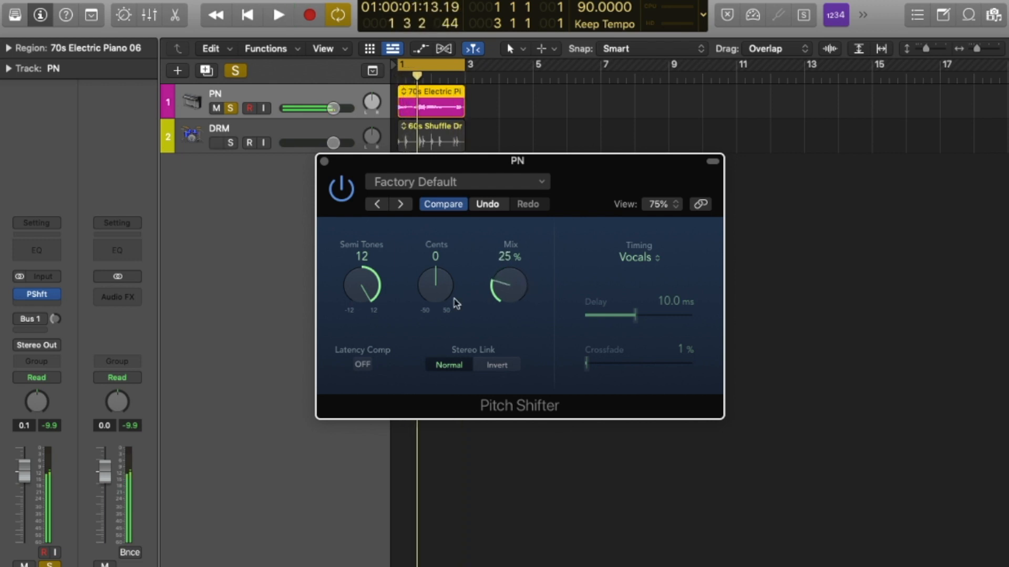
# Replace Pitch Shifter with a stereo Vocal Transformer on the PN track
pyautogui.click(57, 294)
pyautogui.moveTo(76, 523)
pyautogui.moveTo(221, 545)
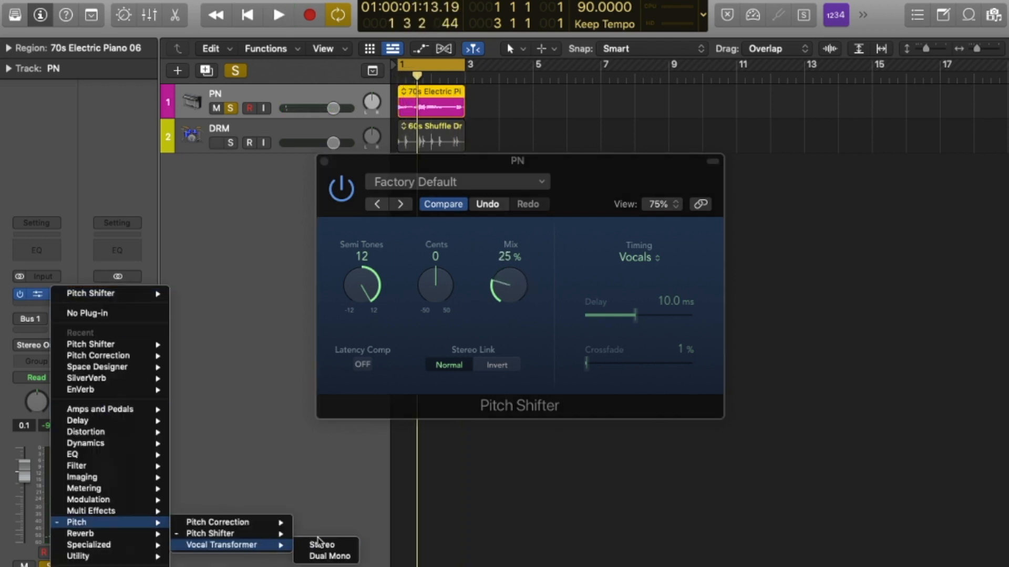
pyautogui.click(329, 545)
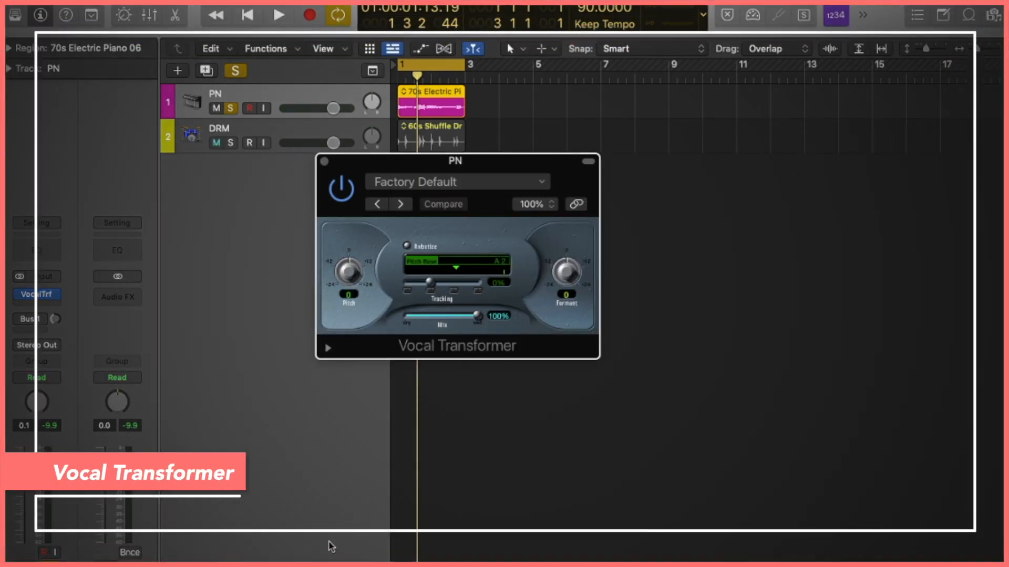
# Play the piano loop and lower Vocal Transformer's formant to -13
pyautogui.press('space')
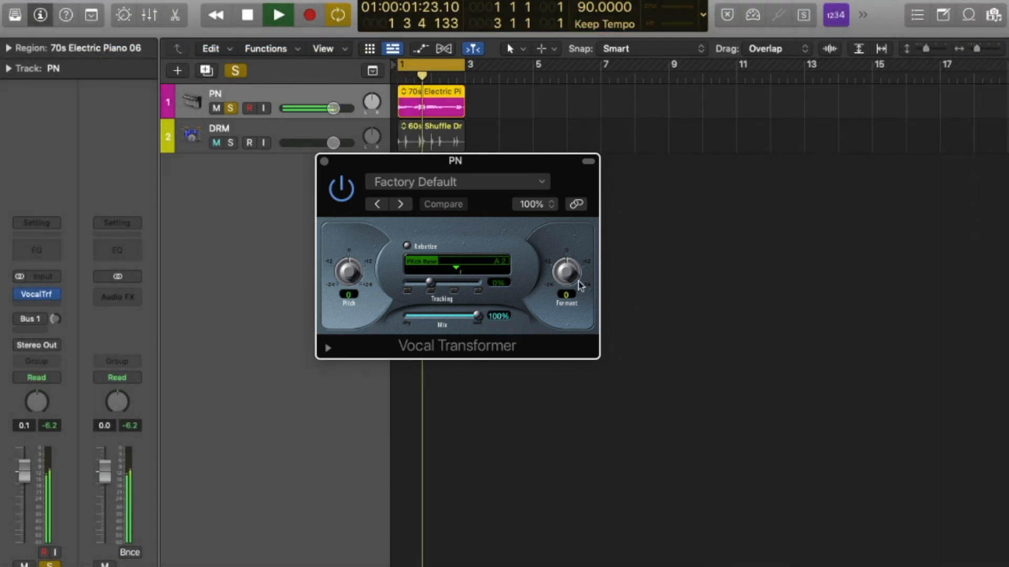
pyautogui.moveTo(571, 272); pyautogui.dragTo(565, 306)
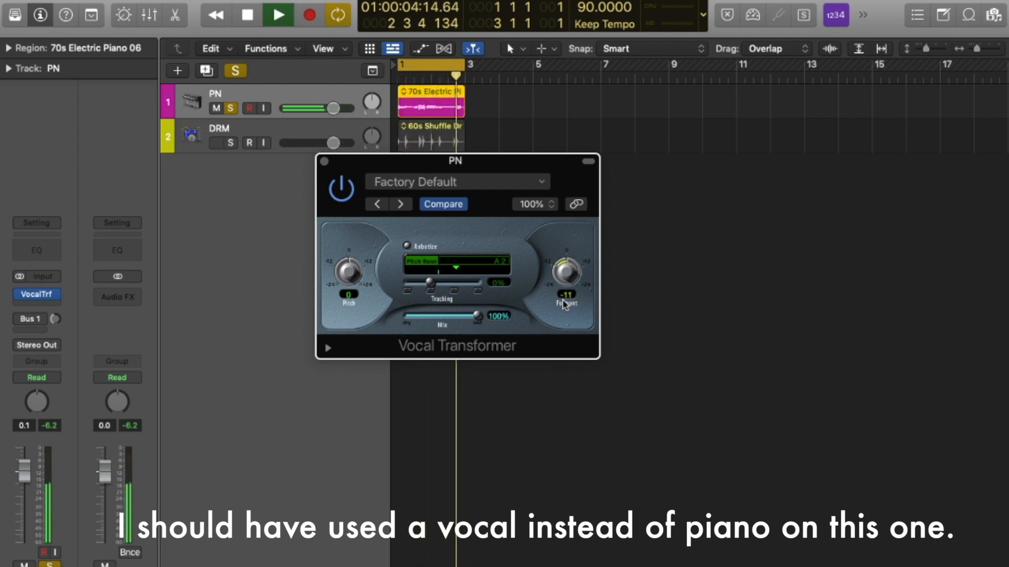
pyautogui.moveTo(569, 274)
pyautogui.mouseDown()
pyautogui.moveTo(569, 295)
pyautogui.moveTo(568, 281)
pyautogui.mouseUp()
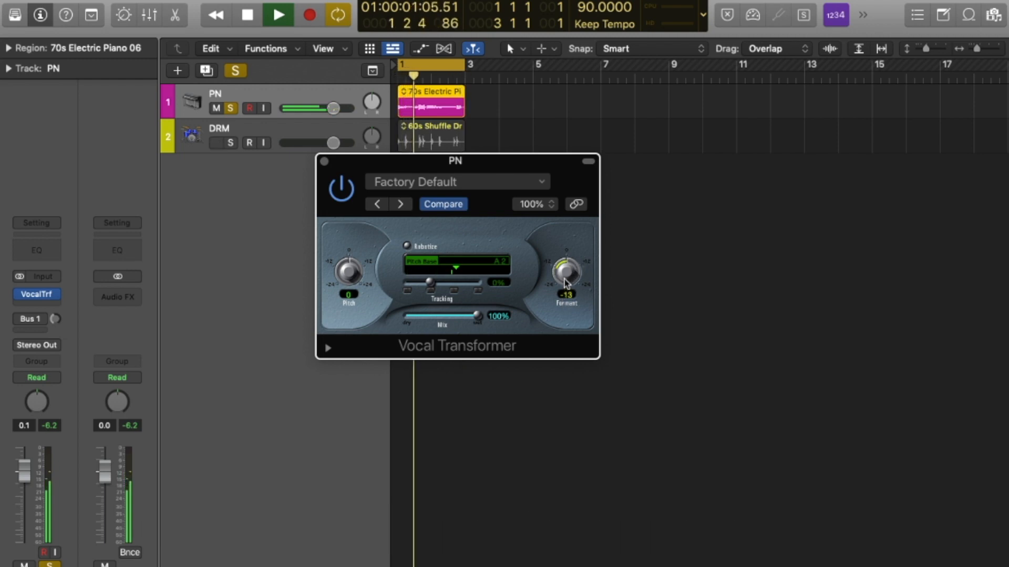
# Raise Vocal Transformer's pitch to +24 and its formant to -2 while the piano loop plays
pyautogui.moveTo(349, 270); pyautogui.dragTo(353, 198)
pyautogui.moveTo(567, 282); pyautogui.dragTo(567, 251)
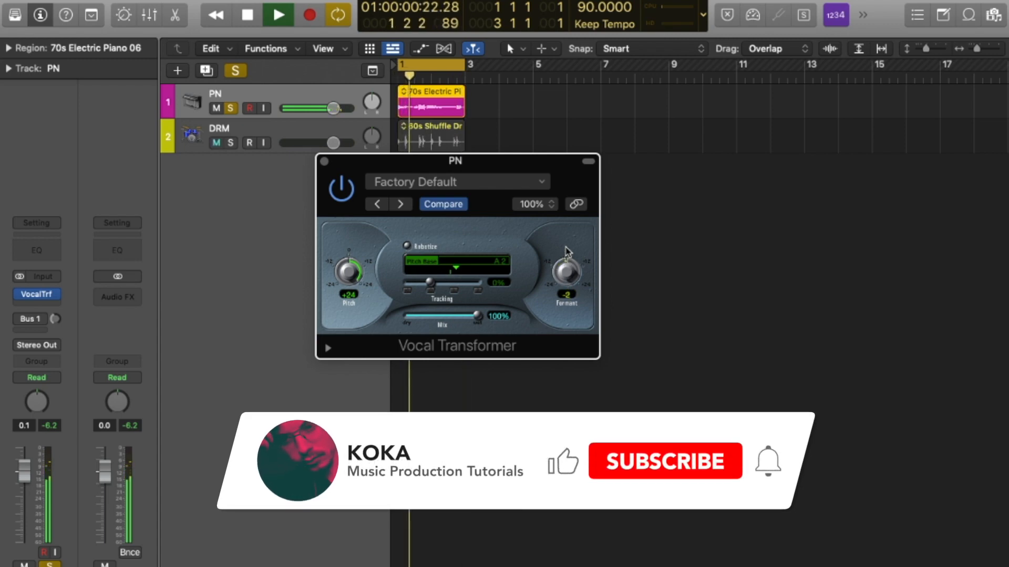
# Audition Vocal Transformer's pitch at -12 on the piano loop and raise it to +11
pyautogui.doubleClick(349, 294)
pyautogui.write('-12')
pyautogui.press('Return')
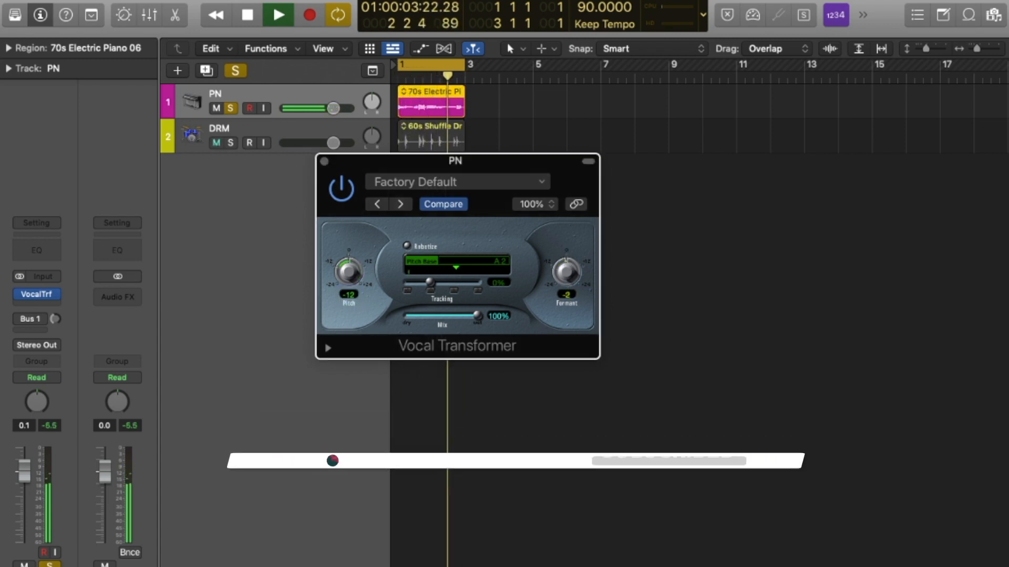
pyautogui.doubleClick(349, 294)
pyautogui.write('12')
pyautogui.press('Return')
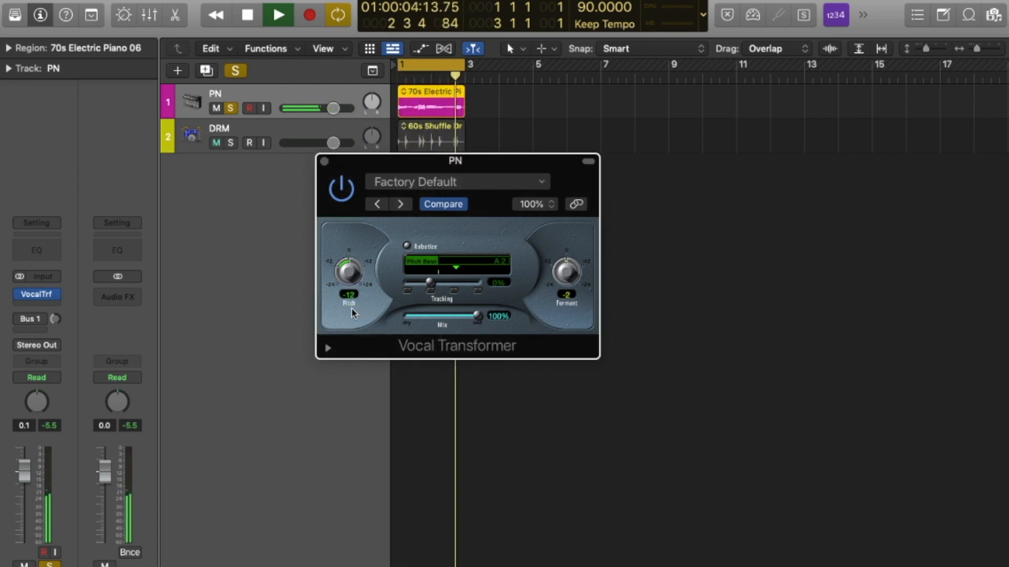
pyautogui.moveTo(345, 279); pyautogui.dragTo(346, 265)
pyautogui.moveTo(345, 250); pyautogui.dragTo(350, 212)
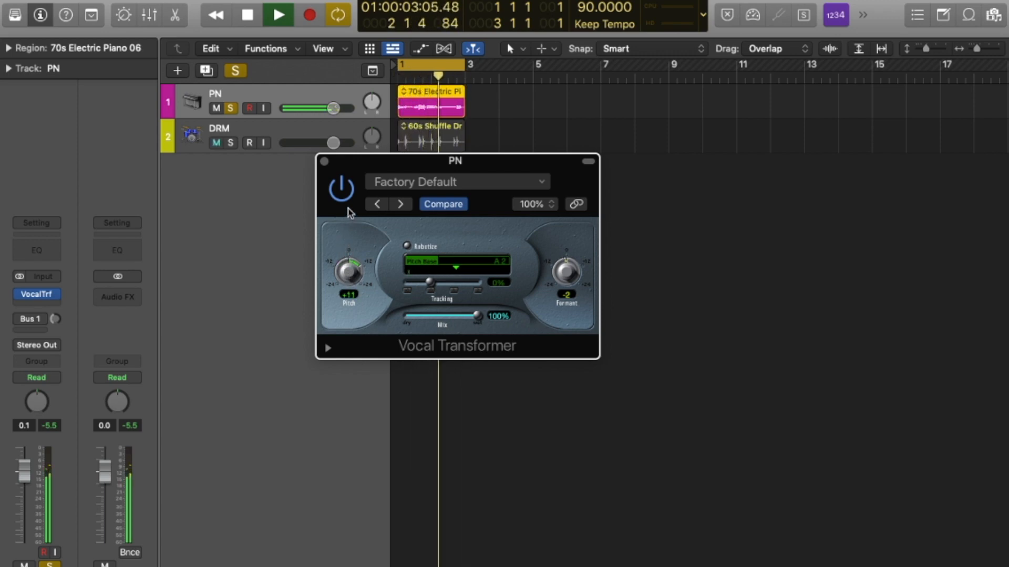
# Enable Robotize in Vocal Transformer with tracking at -57%, stop playback and close the plug-in window
pyautogui.click(408, 245)
pyautogui.moveTo(430, 284)
pyautogui.mouseDown()
pyautogui.moveTo(458, 285)
pyautogui.moveTo(416, 286)
pyautogui.mouseUp()
pyautogui.press('space')
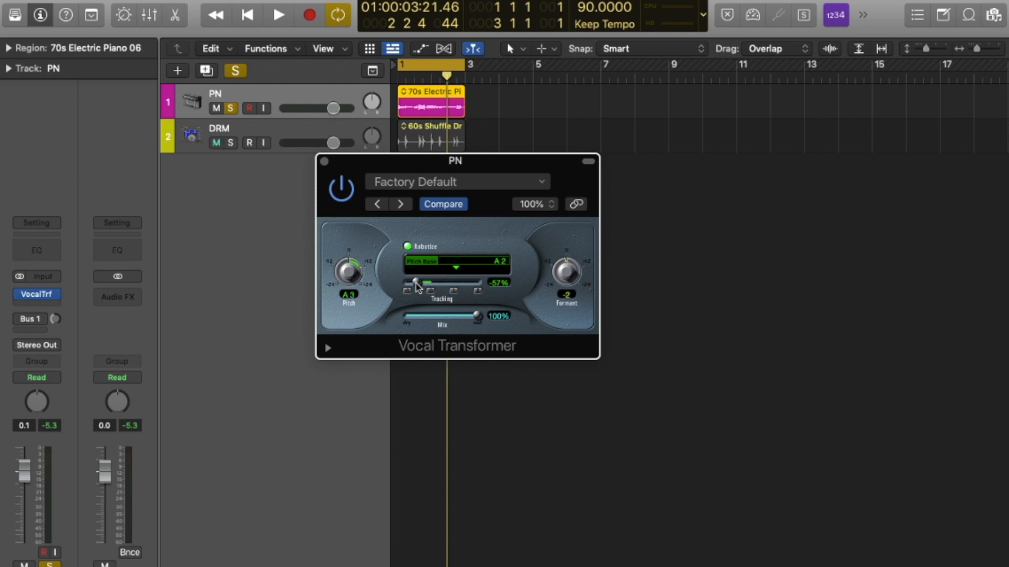
pyautogui.click(325, 162)
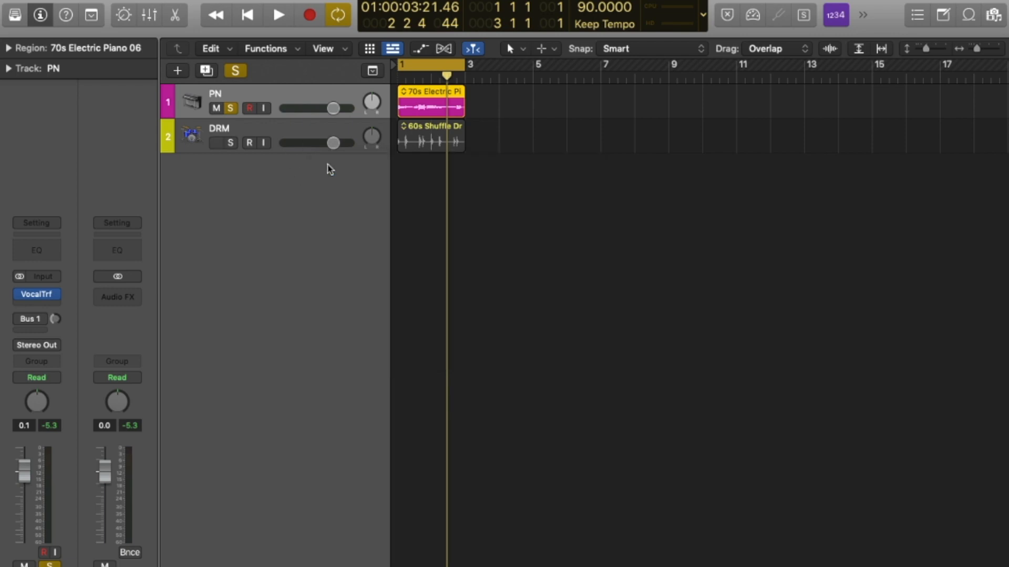